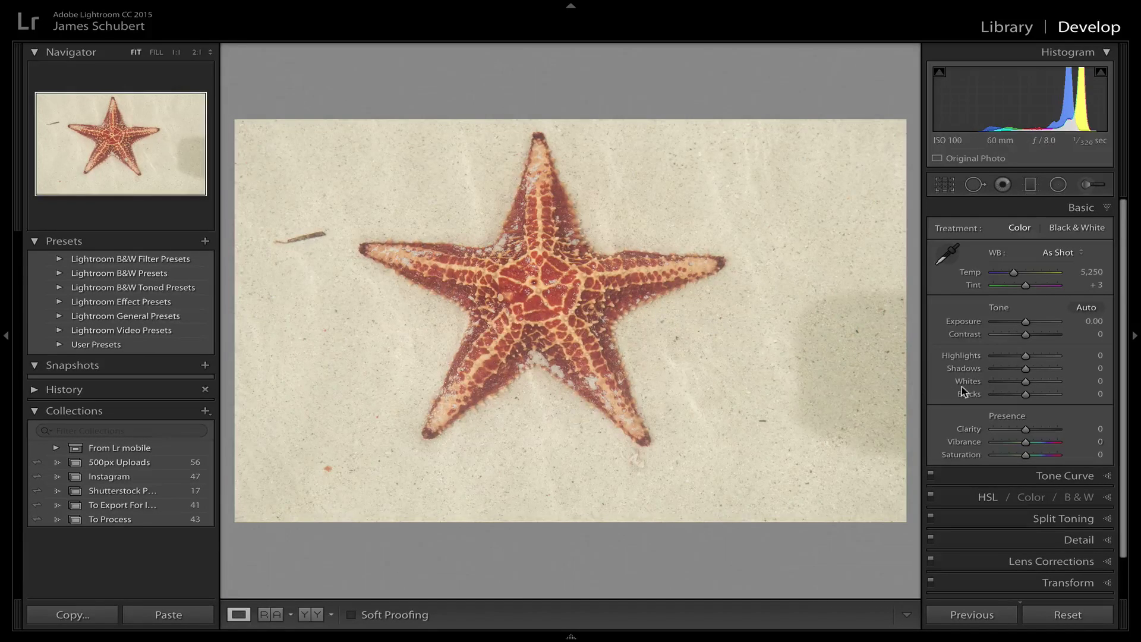
- Set the Camera Calibration profile to Camera Neutral after briefly trying Camera Landscape
{"action": "scroll", "coordinate": [956, 391], "scroll_direction": "down", "scroll_amount": 3}
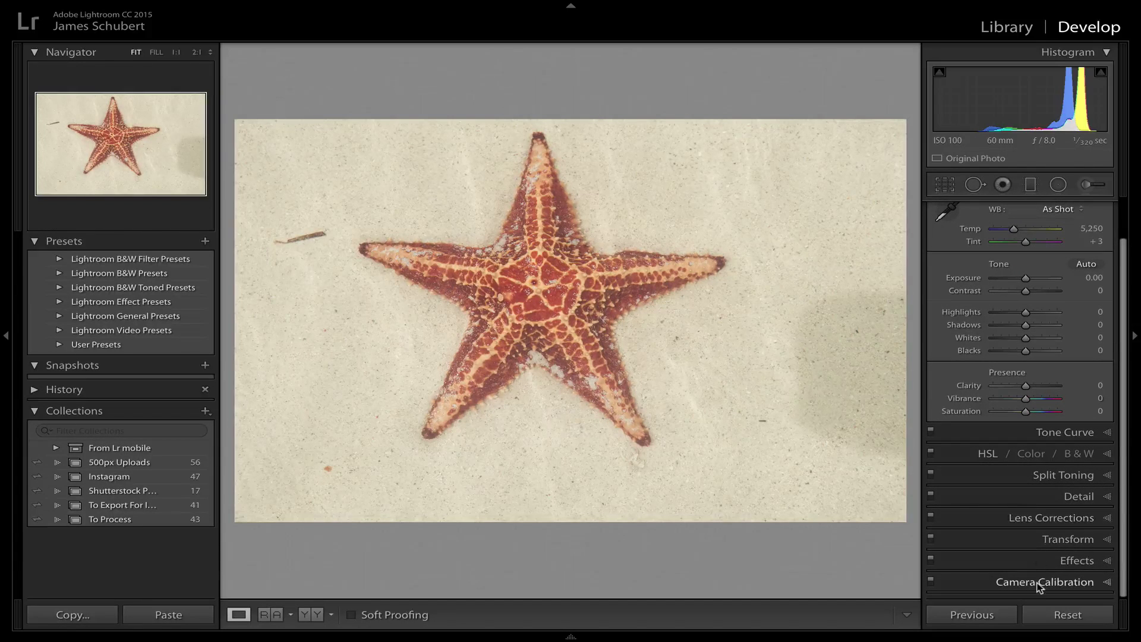
{"action": "left_click", "coordinate": [1006, 580]}
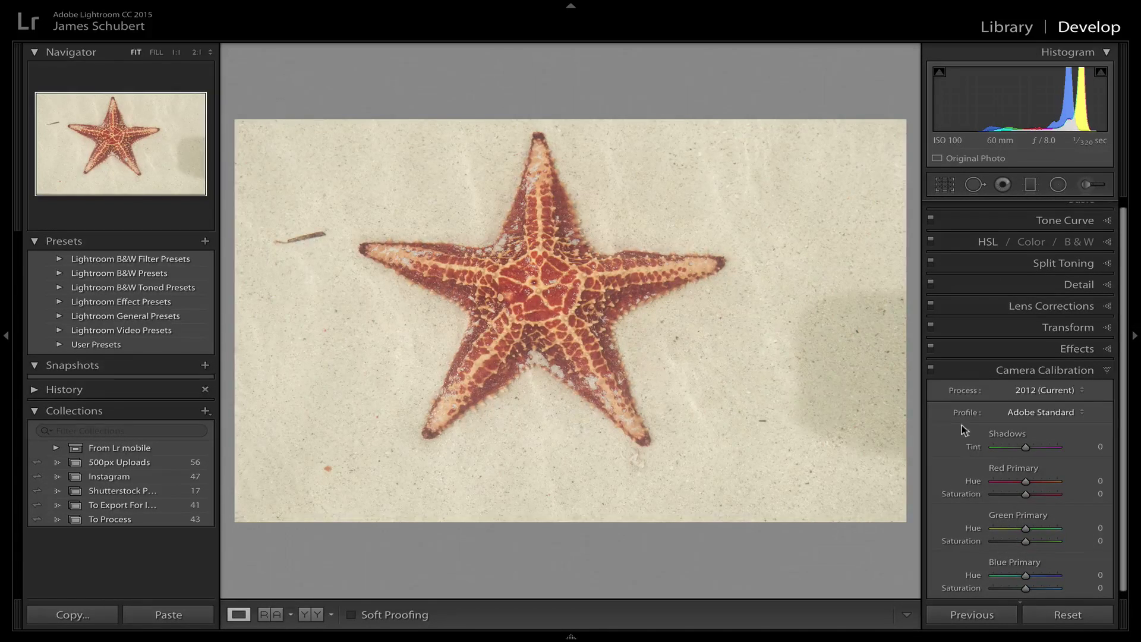
{"action": "left_click", "coordinate": [1030, 415]}
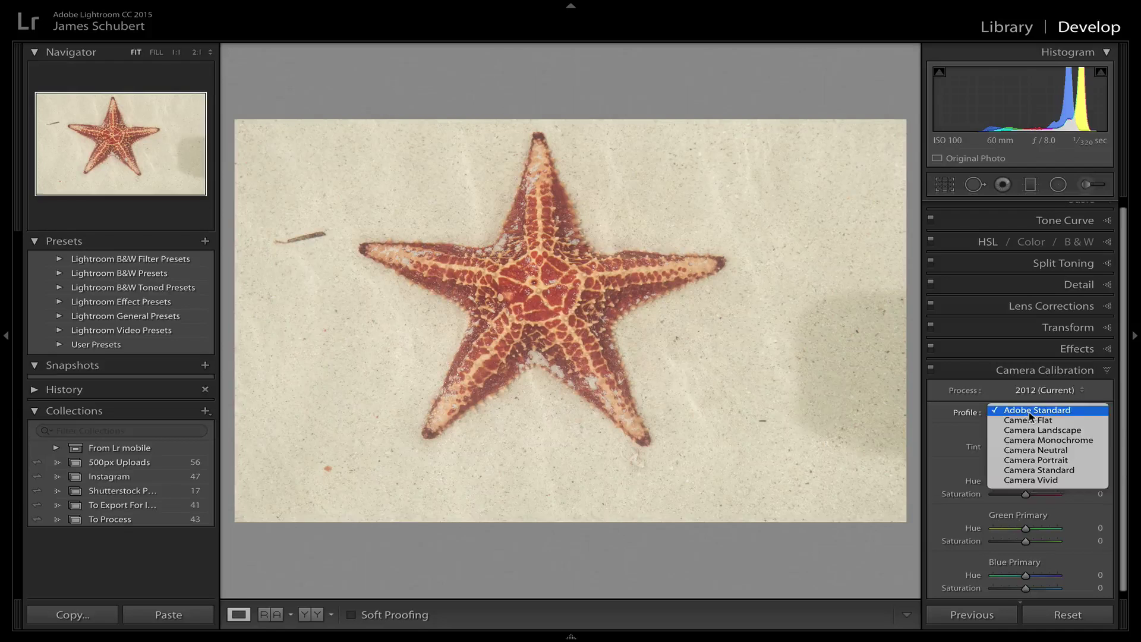
{"action": "left_click", "coordinate": [1031, 451]}
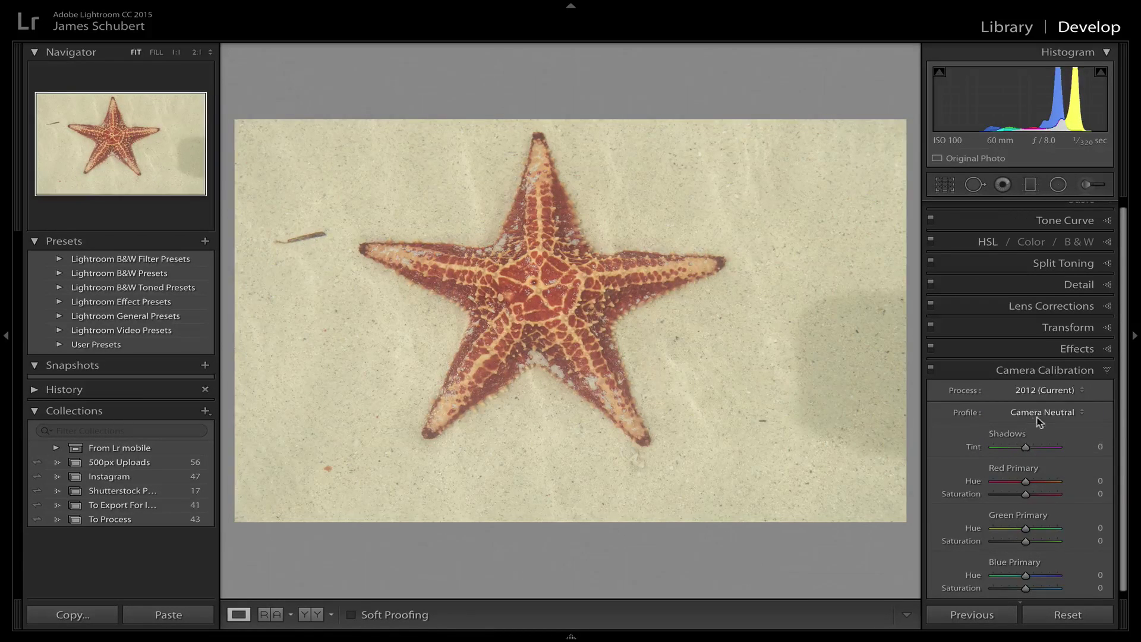
{"action": "left_click", "coordinate": [1033, 411]}
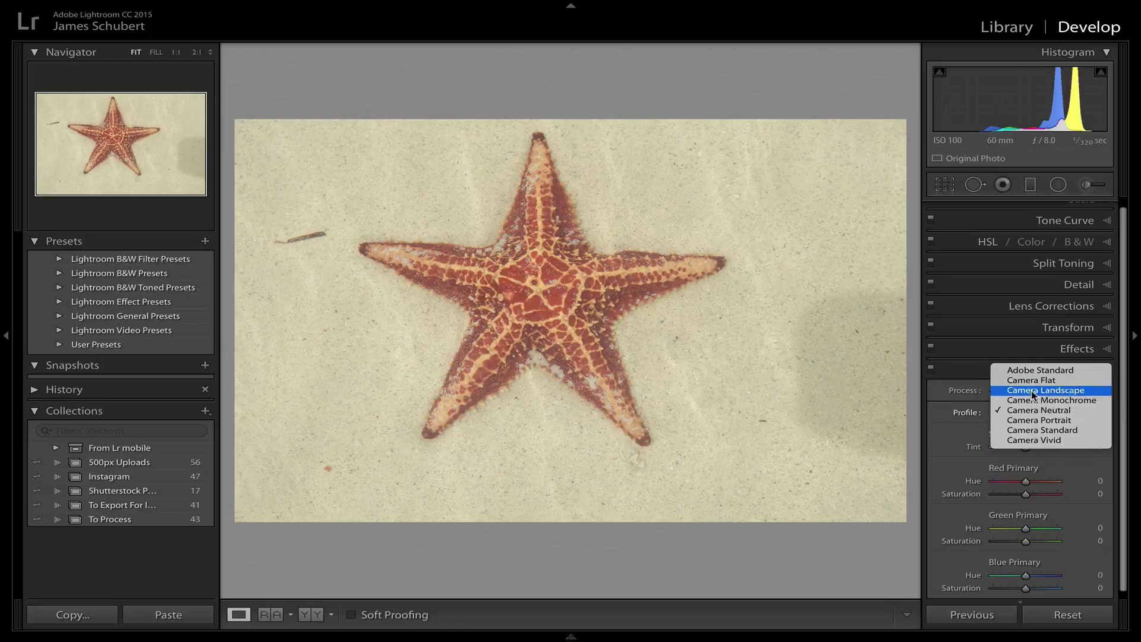
{"action": "left_click", "coordinate": [1032, 391]}
{"action": "left_click", "coordinate": [1020, 415]}
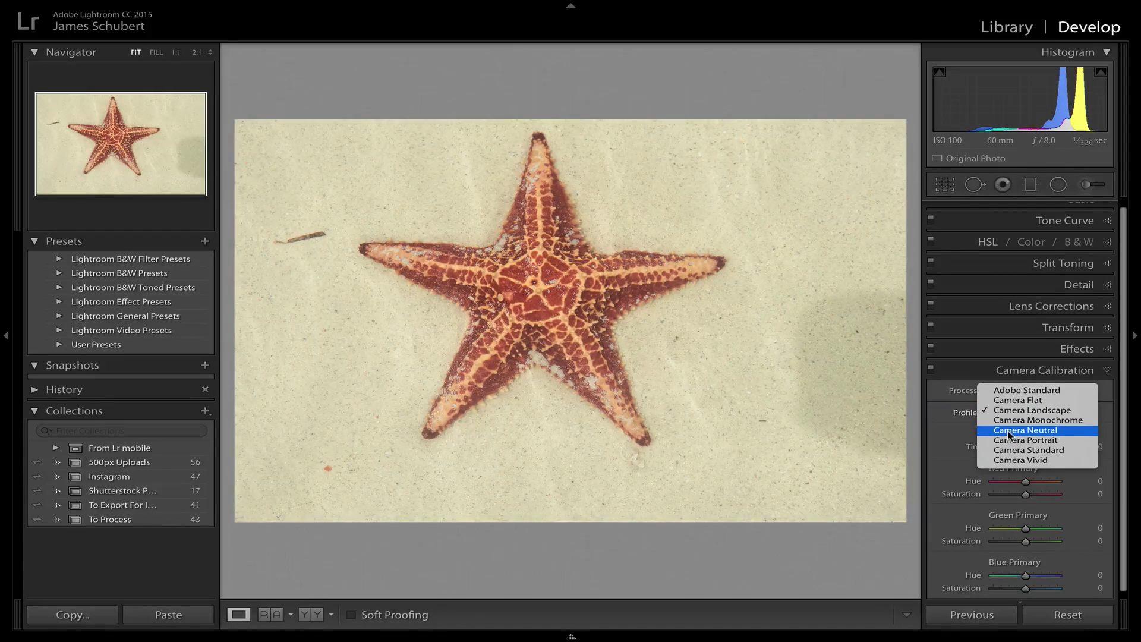
{"action": "left_click", "coordinate": [1009, 430]}
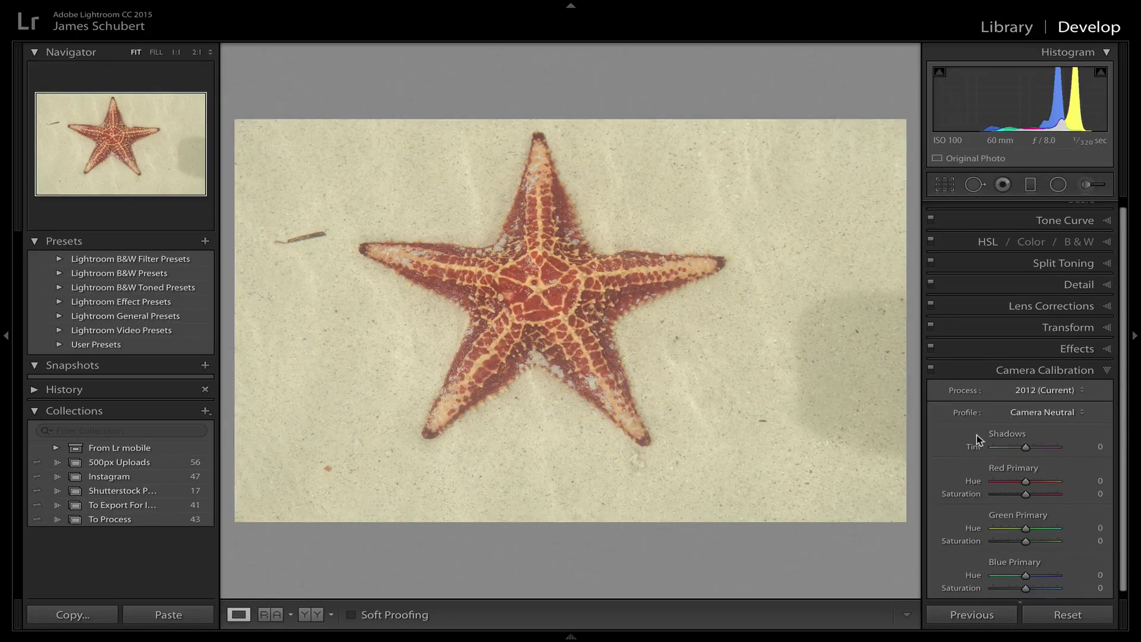
- Turn on Remove Chromatic Aberration in the Lens Corrections panel
{"action": "scroll", "coordinate": [976, 434], "scroll_direction": "up", "scroll_amount": 1}
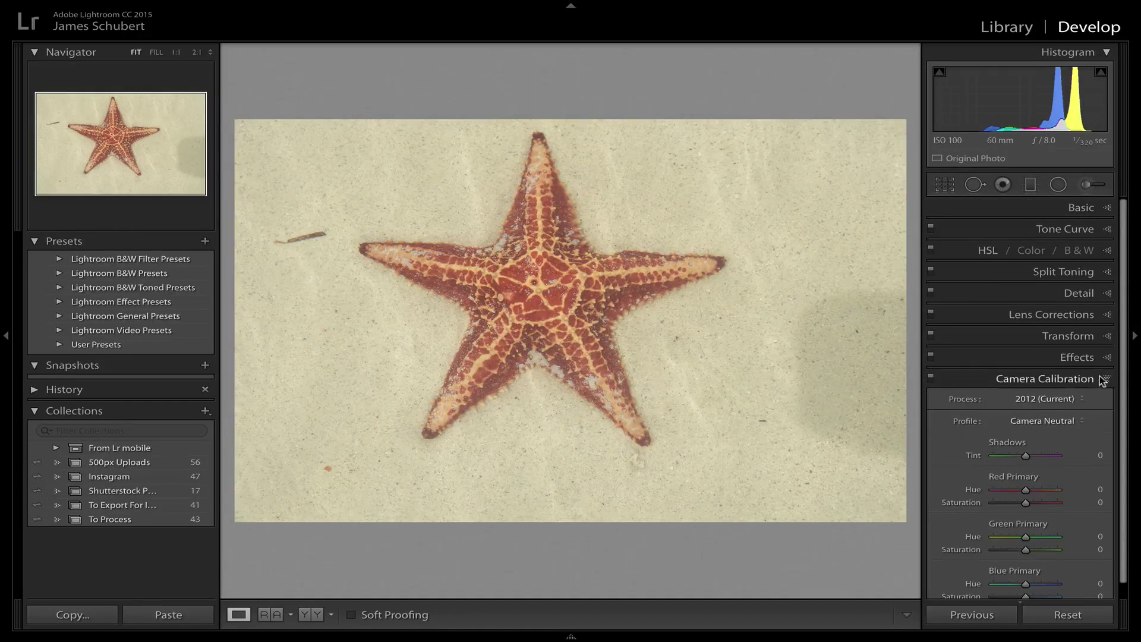
{"action": "scroll", "coordinate": [1037, 427], "scroll_direction": "down", "scroll_amount": 1}
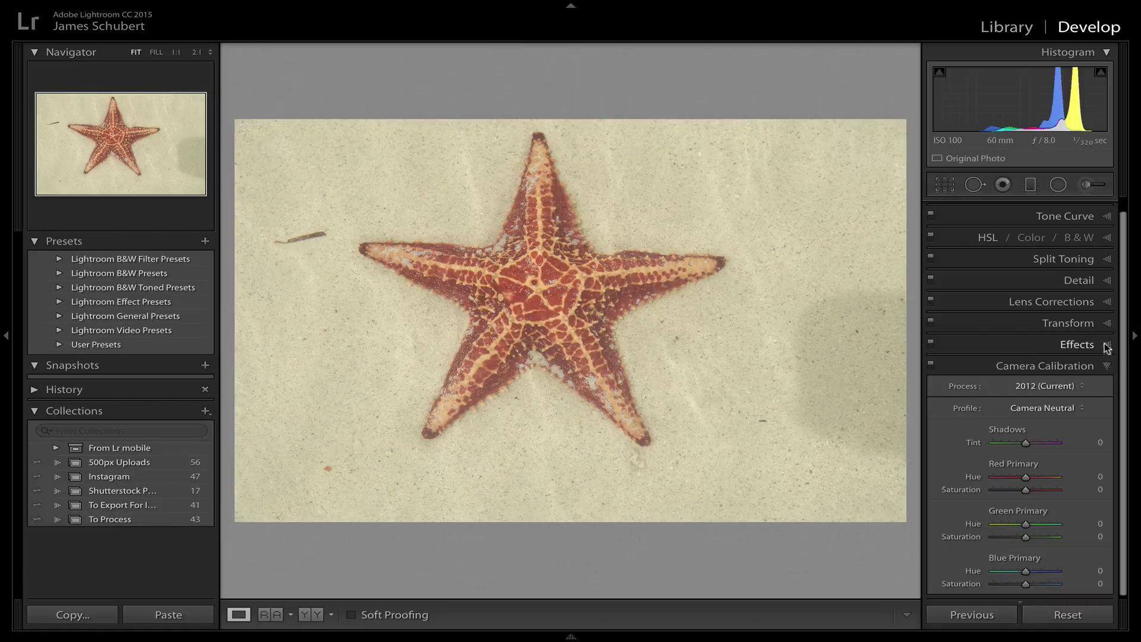
{"action": "left_click", "coordinate": [1104, 302]}
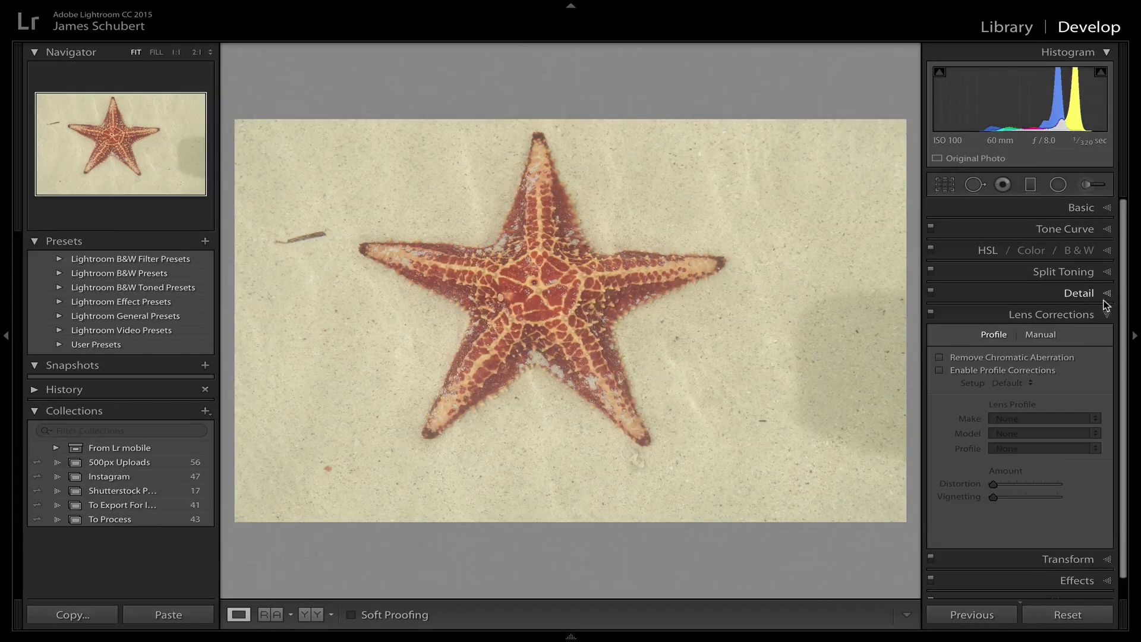
{"action": "left_click", "coordinate": [940, 358]}
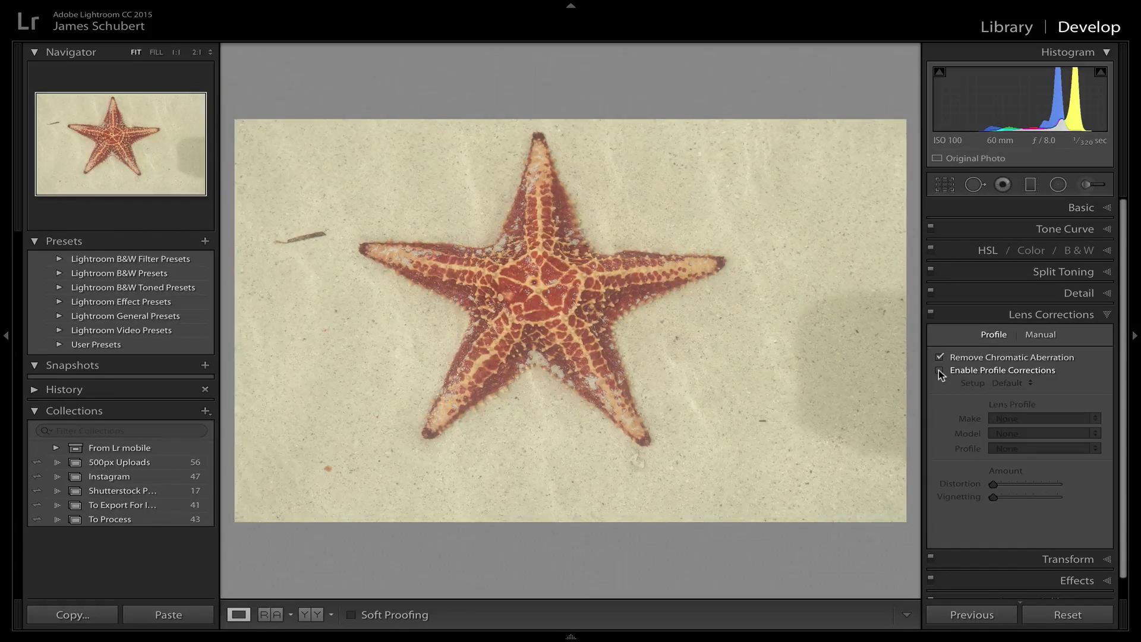
- Toggle Enable Profile Corrections on and off, leaving it unchecked
{"action": "left_click", "coordinate": [939, 369]}
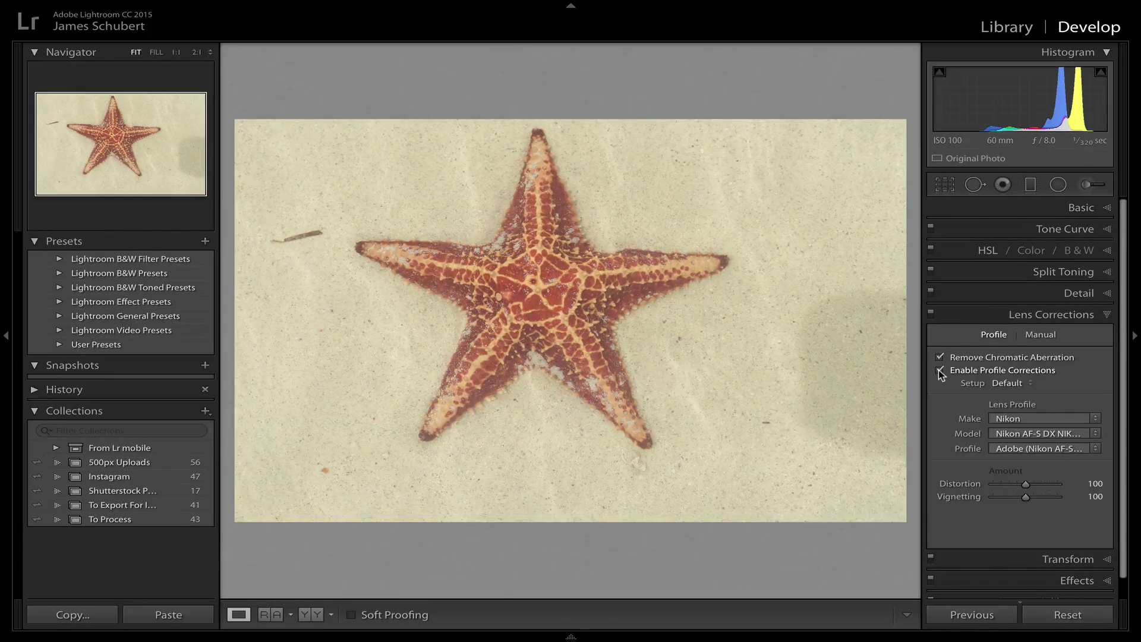
{"action": "left_click", "coordinate": [939, 370]}
{"action": "left_click", "coordinate": [940, 371]}
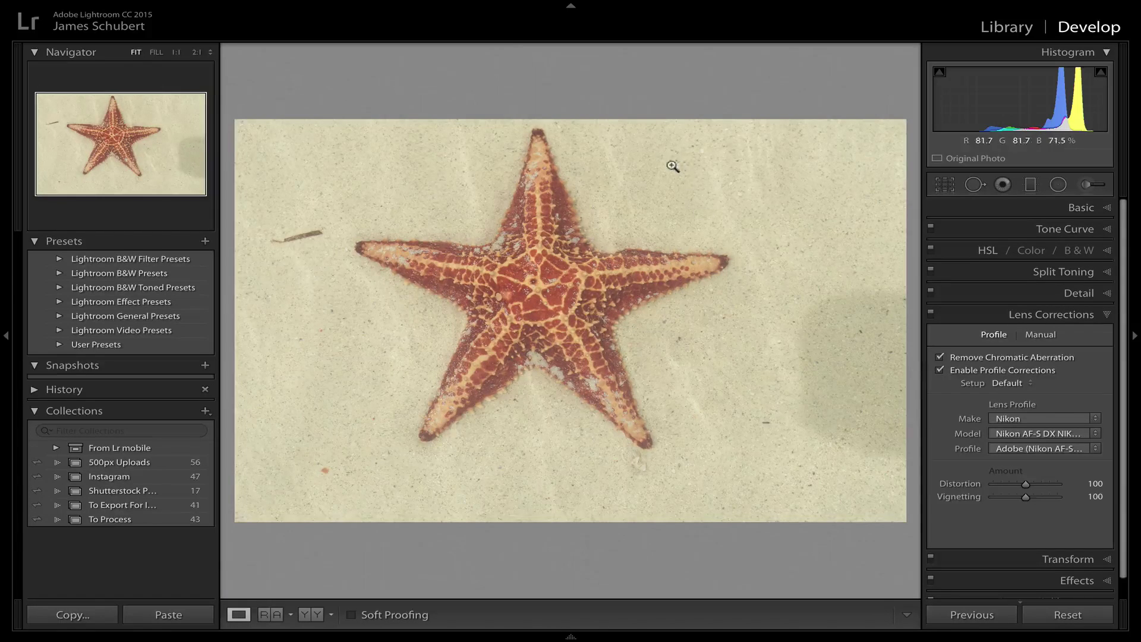
{"action": "left_click", "coordinate": [940, 372]}
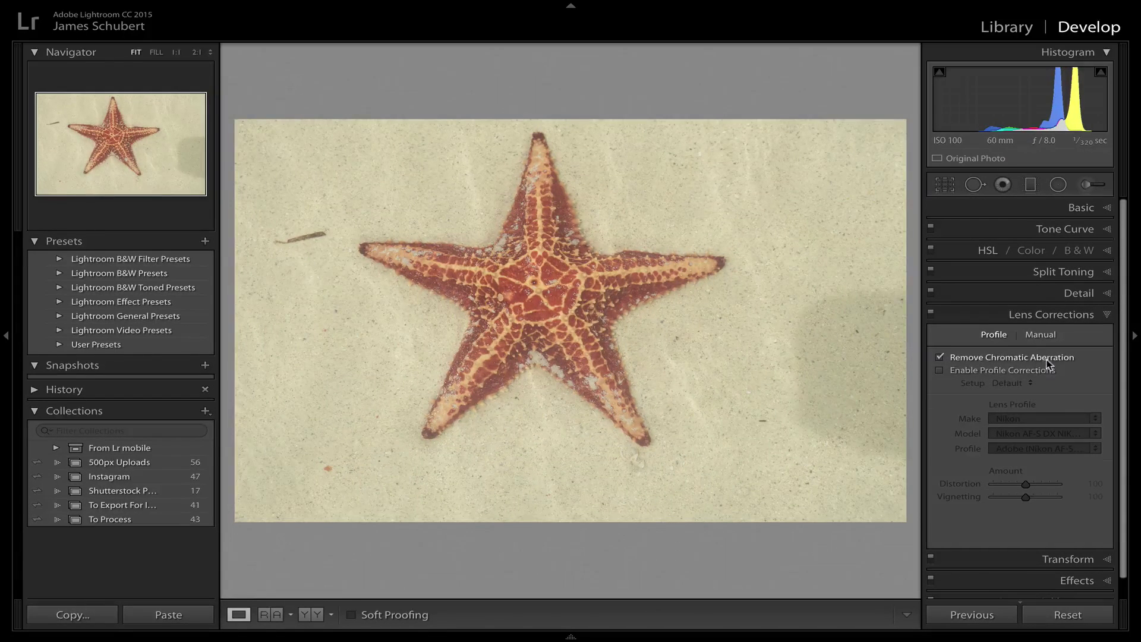
- Compare the Auto, Daylight and Cloudy white balance presets in the Basic panel
{"action": "left_click", "coordinate": [1103, 211]}
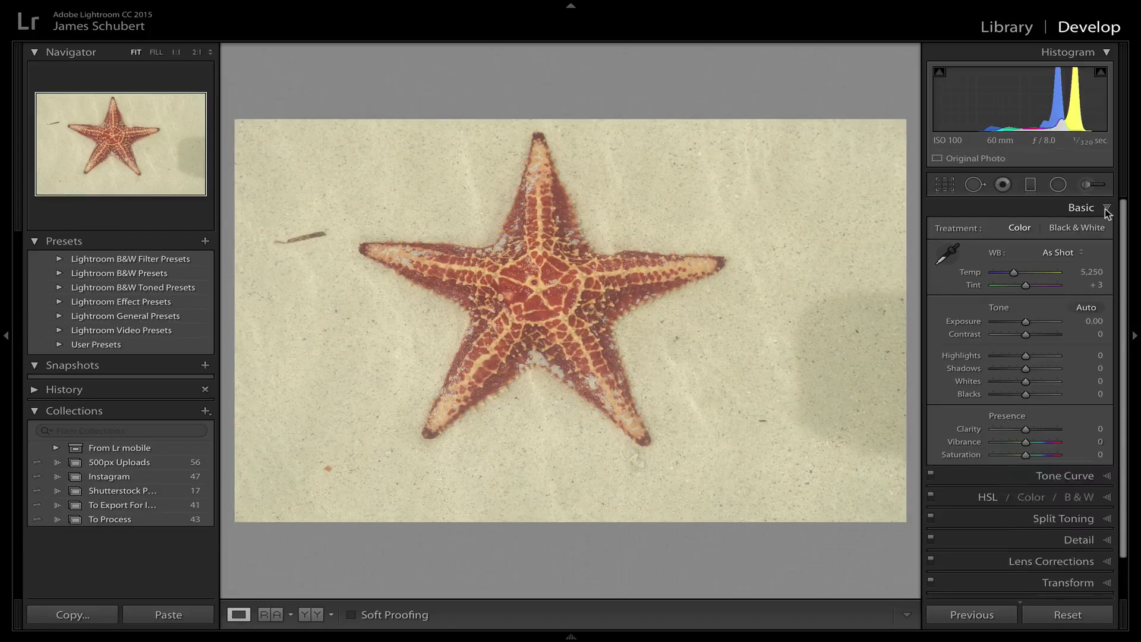
{"action": "left_click", "coordinate": [1060, 254]}
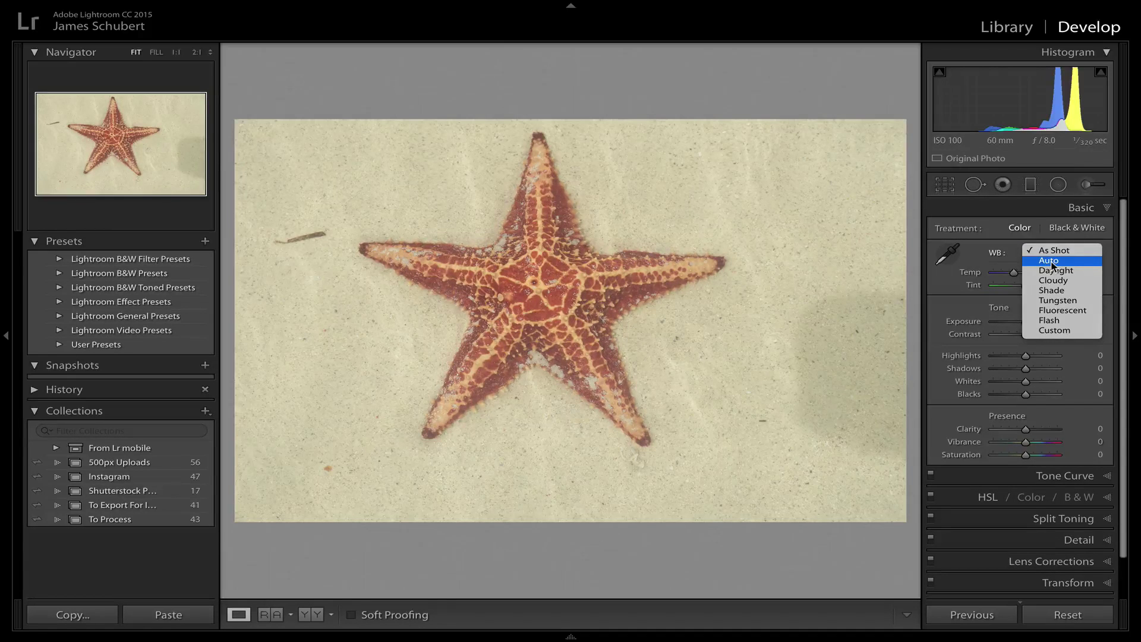
{"action": "left_click", "coordinate": [1052, 261]}
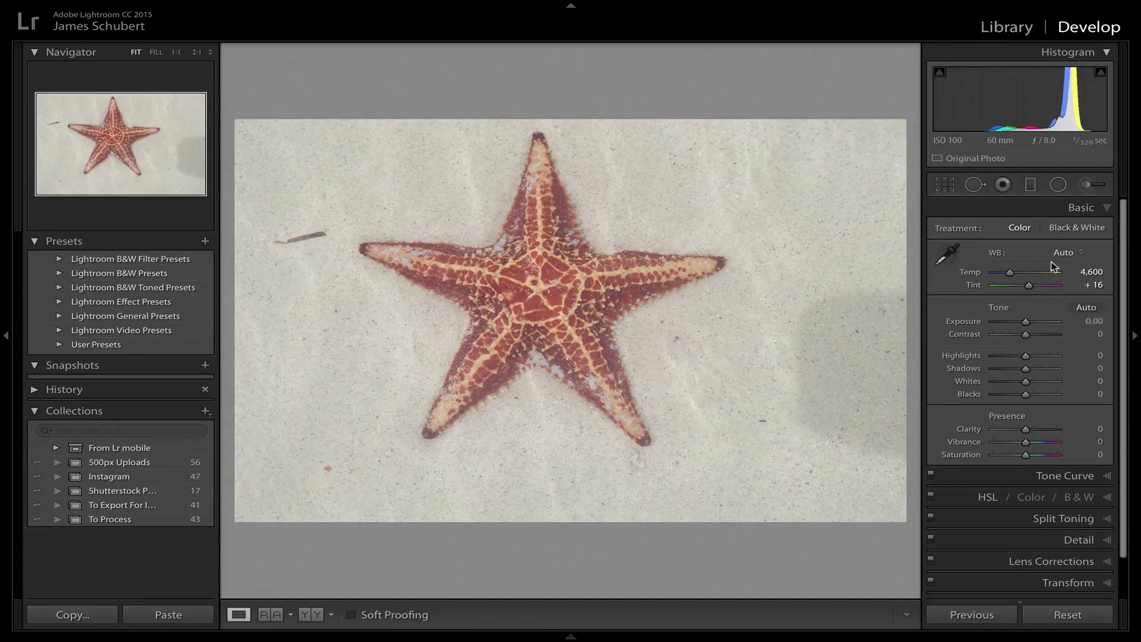
{"action": "left_click", "coordinate": [1057, 255]}
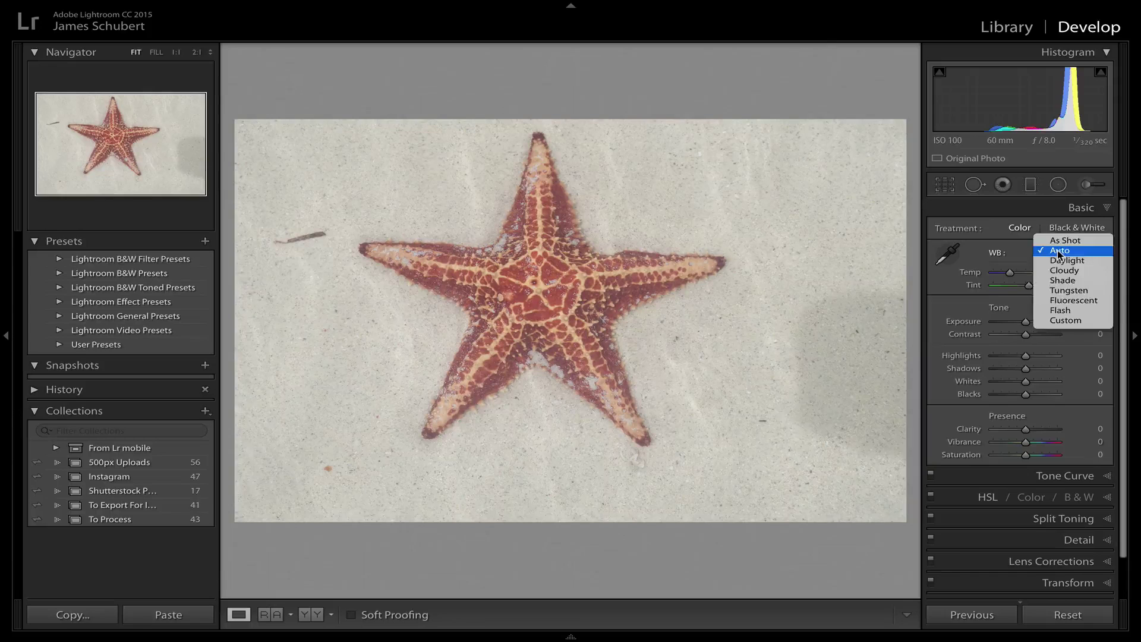
{"action": "left_click", "coordinate": [1057, 261]}
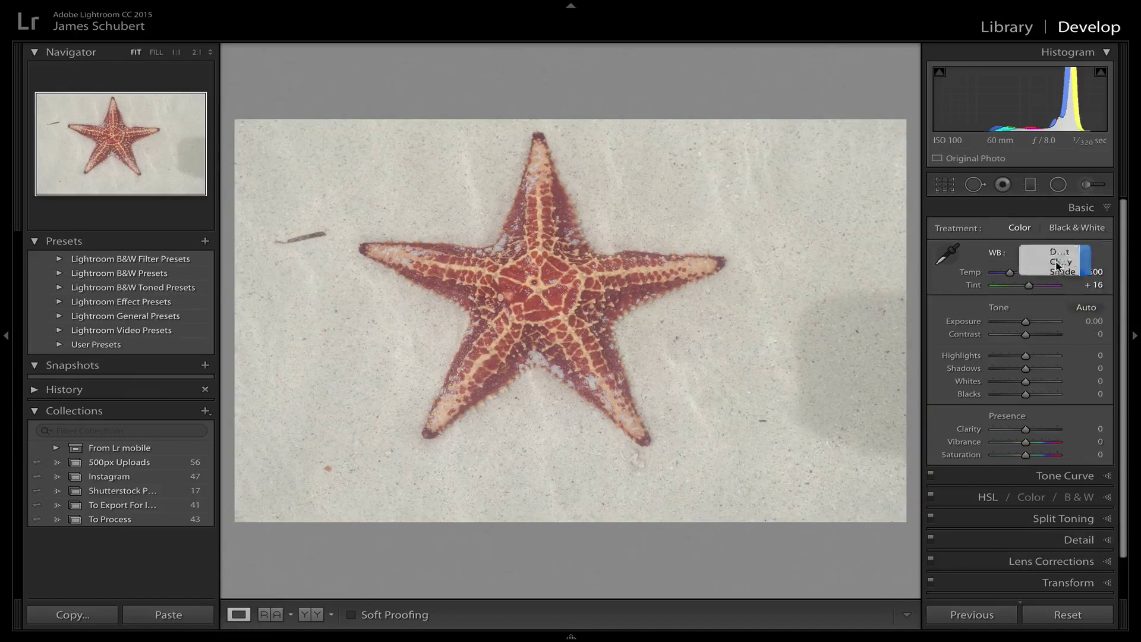
{"action": "left_click", "coordinate": [1052, 252]}
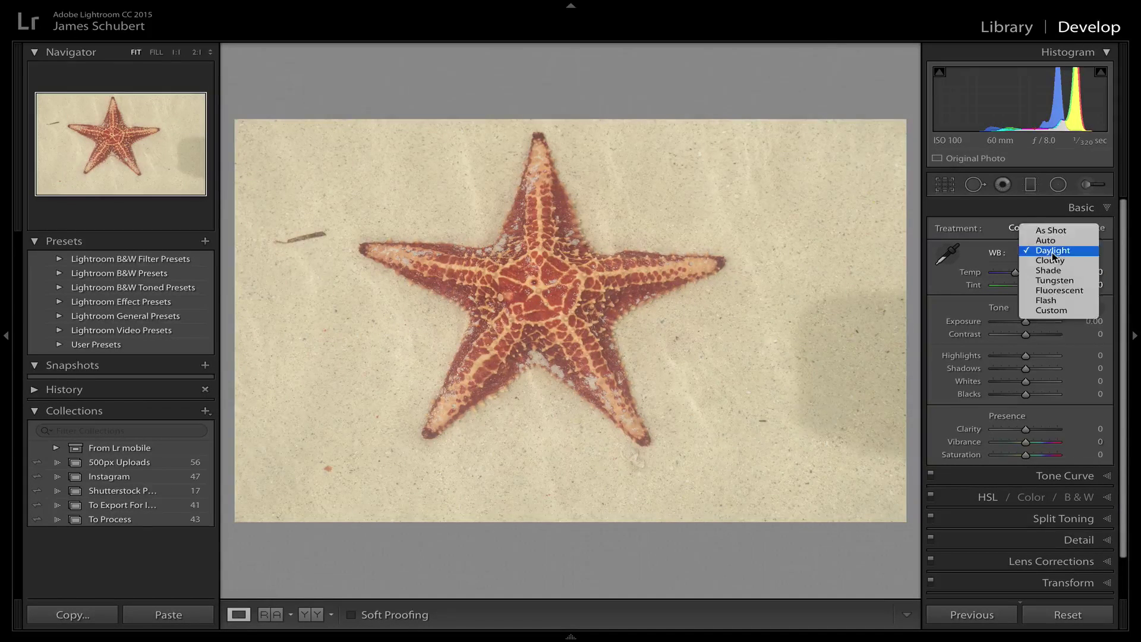
{"action": "left_click", "coordinate": [1050, 265]}
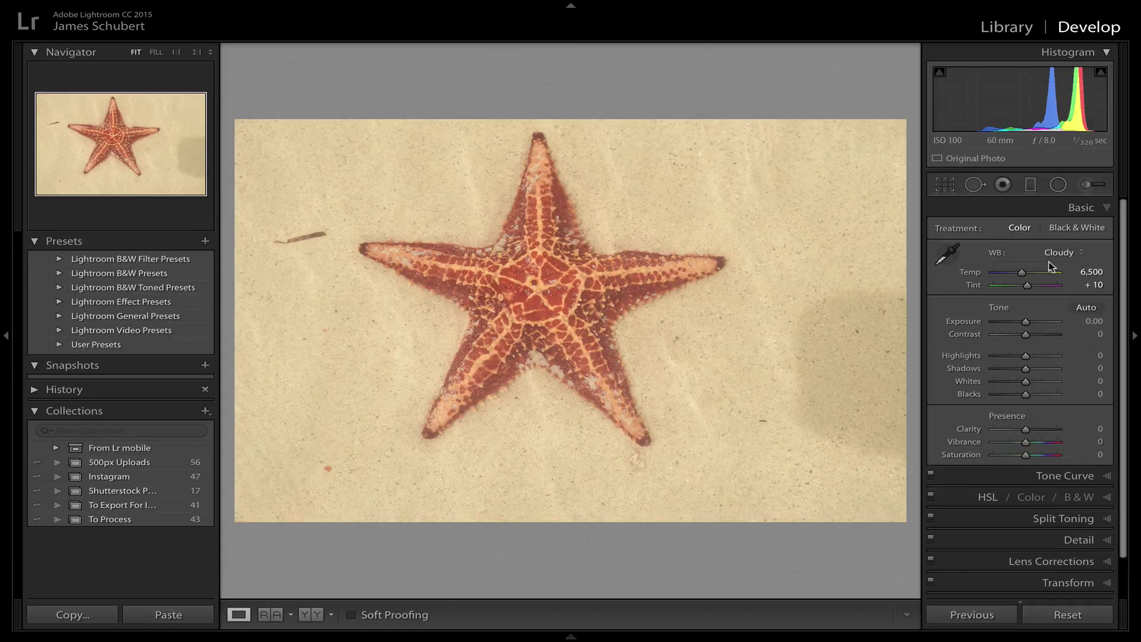
- Compare against As Shot, then settle on Daylight white balance (Temp 5,500, Tint +10)
{"action": "left_click", "coordinate": [1050, 253]}
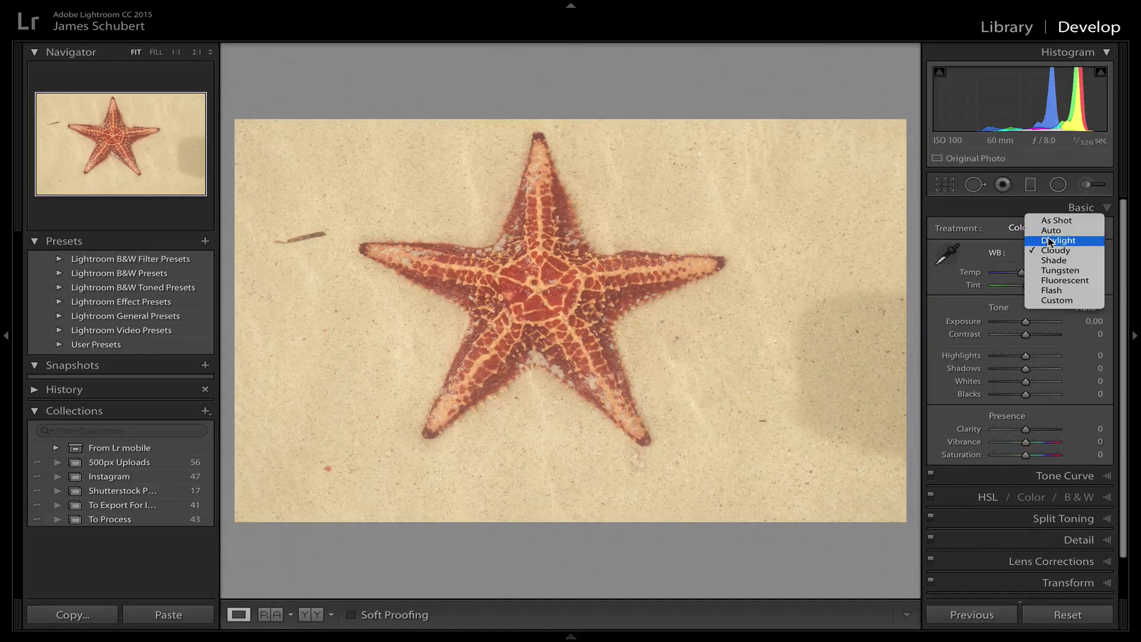
{"action": "left_click", "coordinate": [1049, 240]}
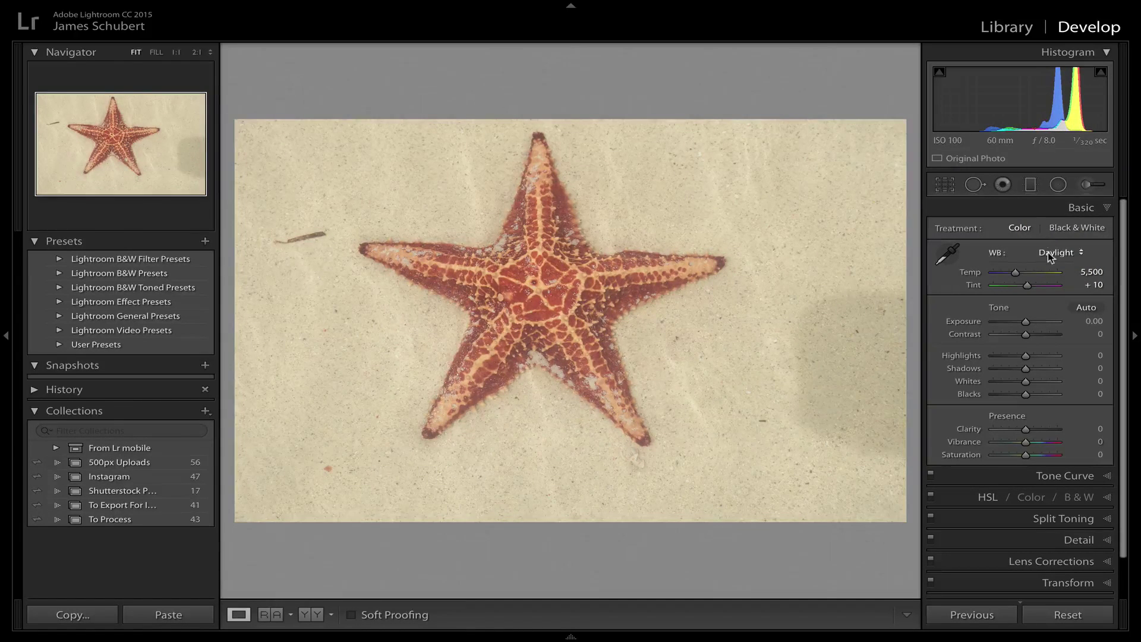
{"action": "left_click", "coordinate": [1048, 252]}
{"action": "left_click", "coordinate": [1048, 232]}
{"action": "left_click", "coordinate": [1057, 254]}
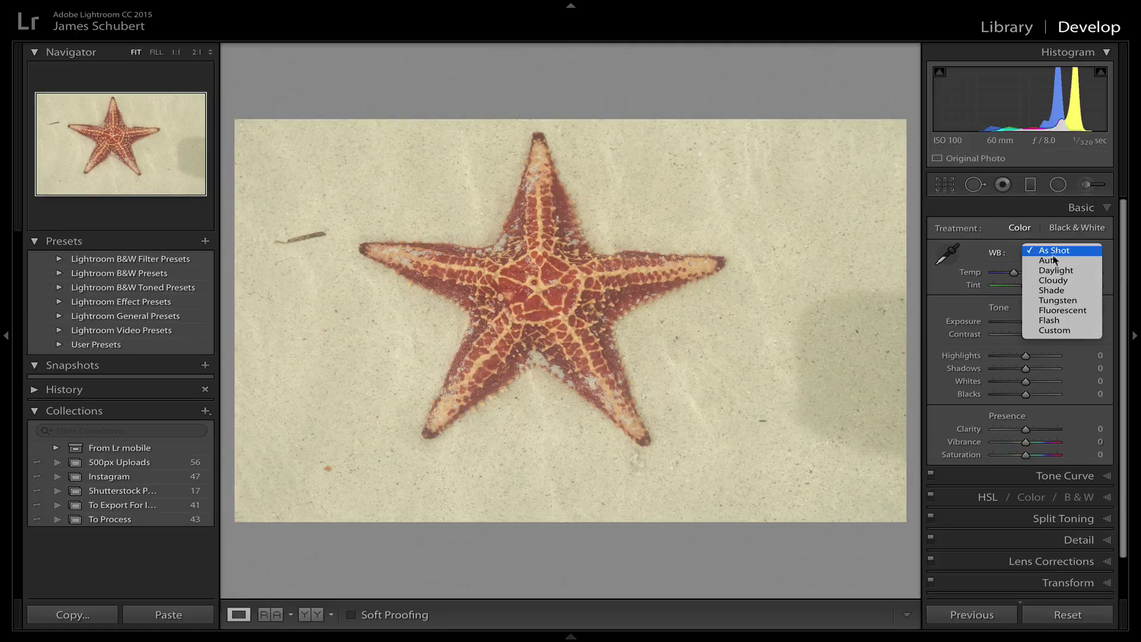
{"action": "left_click", "coordinate": [1049, 272]}
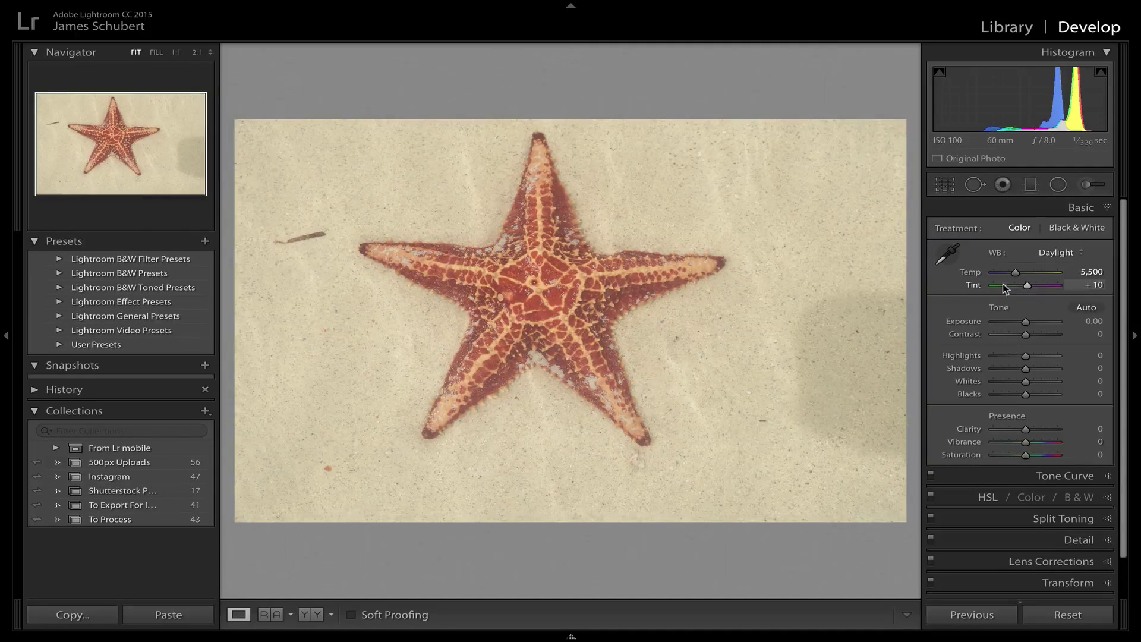
{"action": "scroll", "coordinate": [986, 283], "scroll_direction": "down", "scroll_amount": 1}
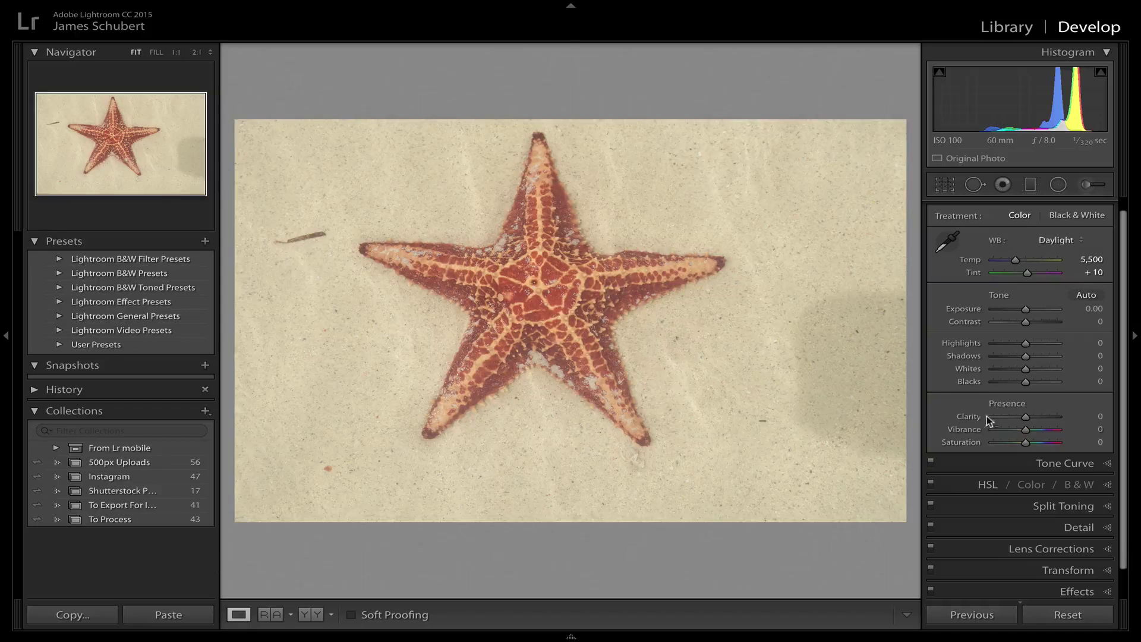
- Set the Effects panel's Dehaze Amount to +28
{"action": "scroll", "coordinate": [965, 488], "scroll_direction": "down", "scroll_amount": 2}
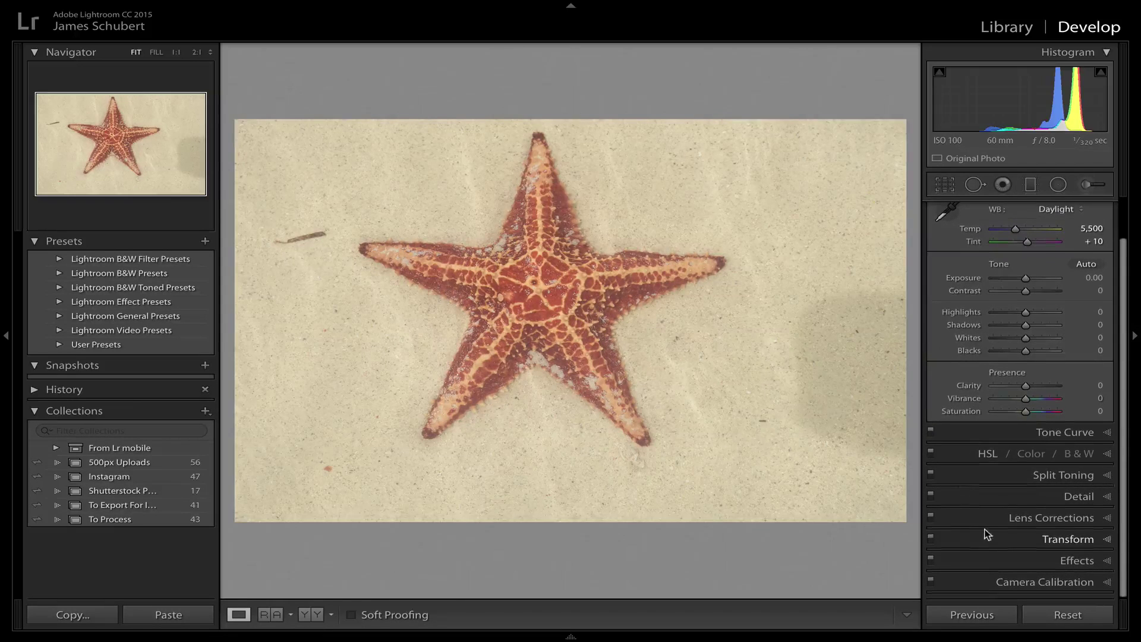
{"action": "left_click", "coordinate": [1104, 561]}
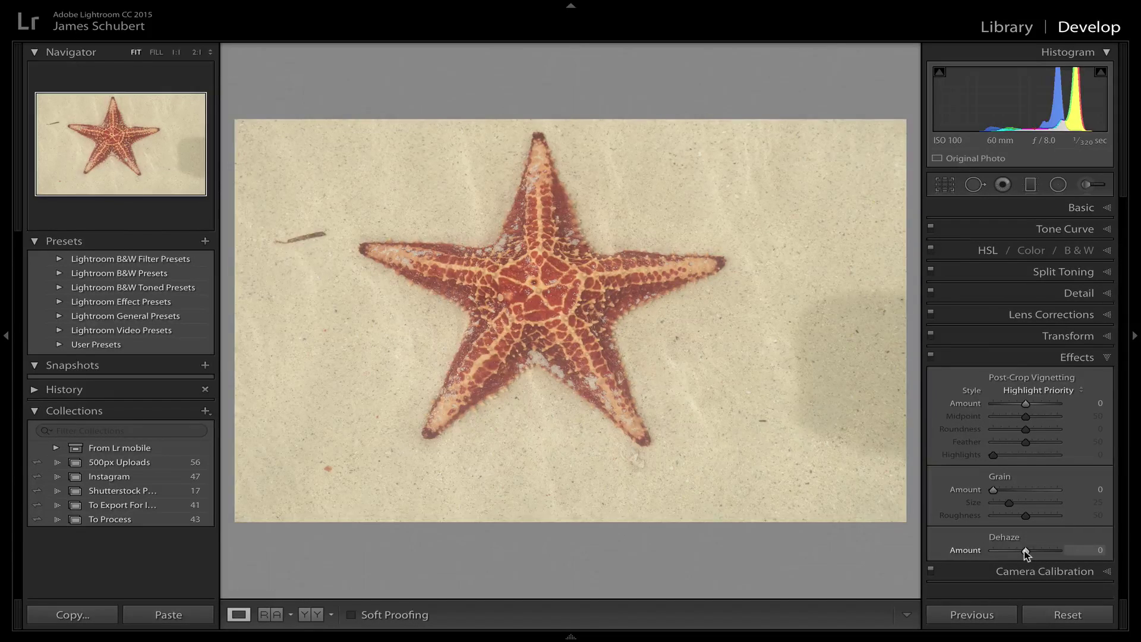
{"action": "left_click_drag", "start_coordinate": [1025, 550], "coordinate": [1035, 553]}
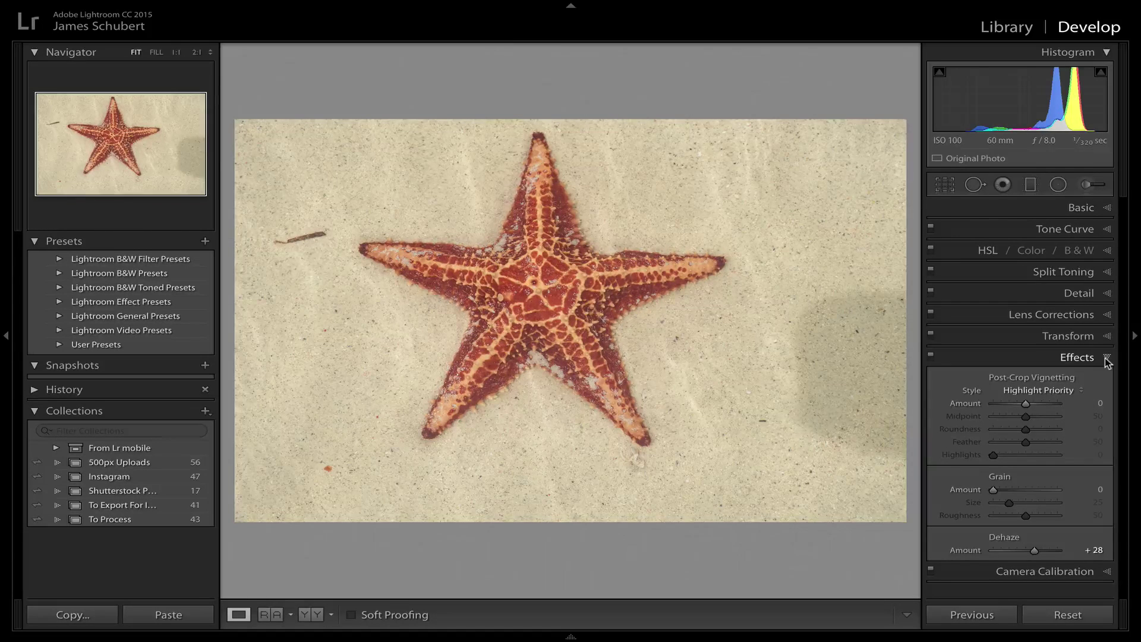
- Lower Highlights to −46 and set Exposure to −0.10 in the Basic panel
{"action": "left_click", "coordinate": [1098, 209]}
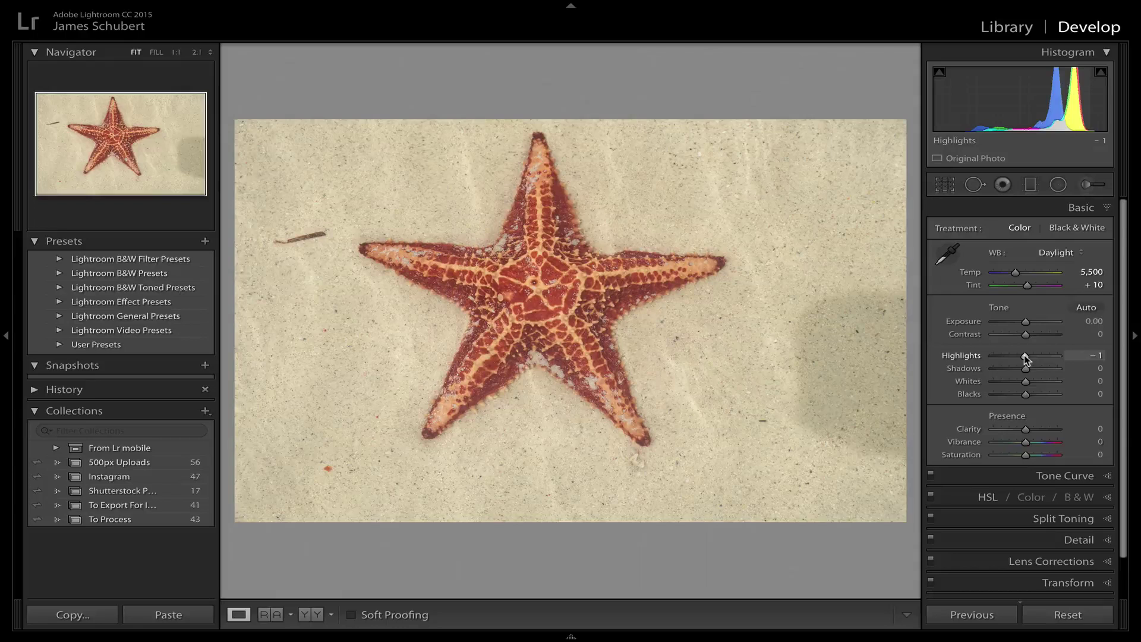
{"action": "left_click_drag", "start_coordinate": [1025, 355], "coordinate": [1009, 356]}
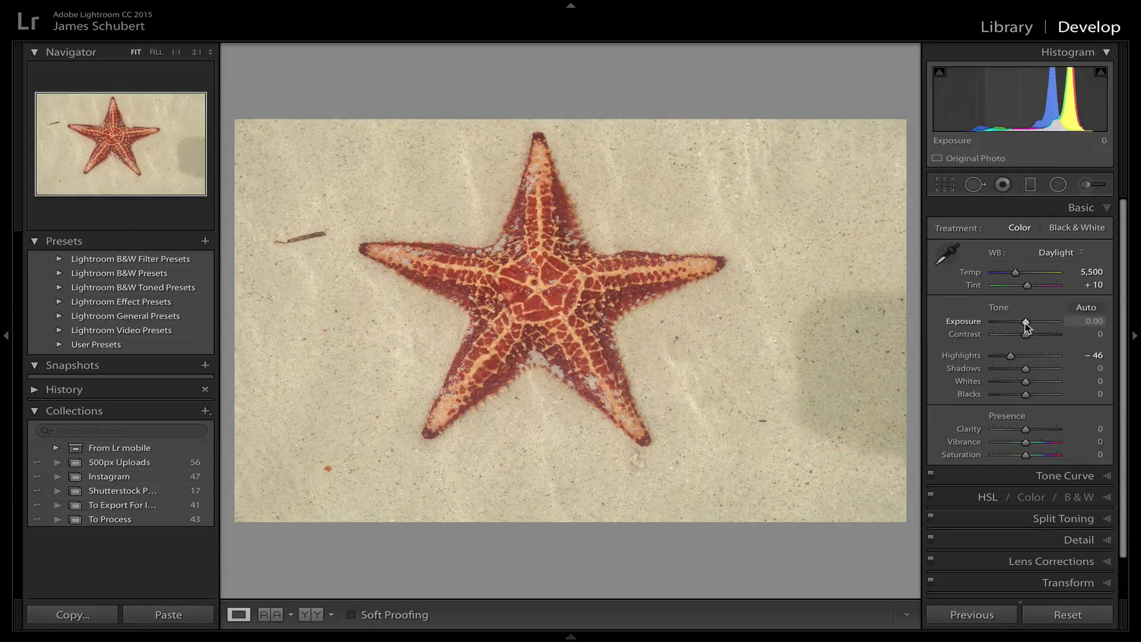
{"action": "left_click_drag", "start_coordinate": [1026, 323], "coordinate": [1025, 323]}
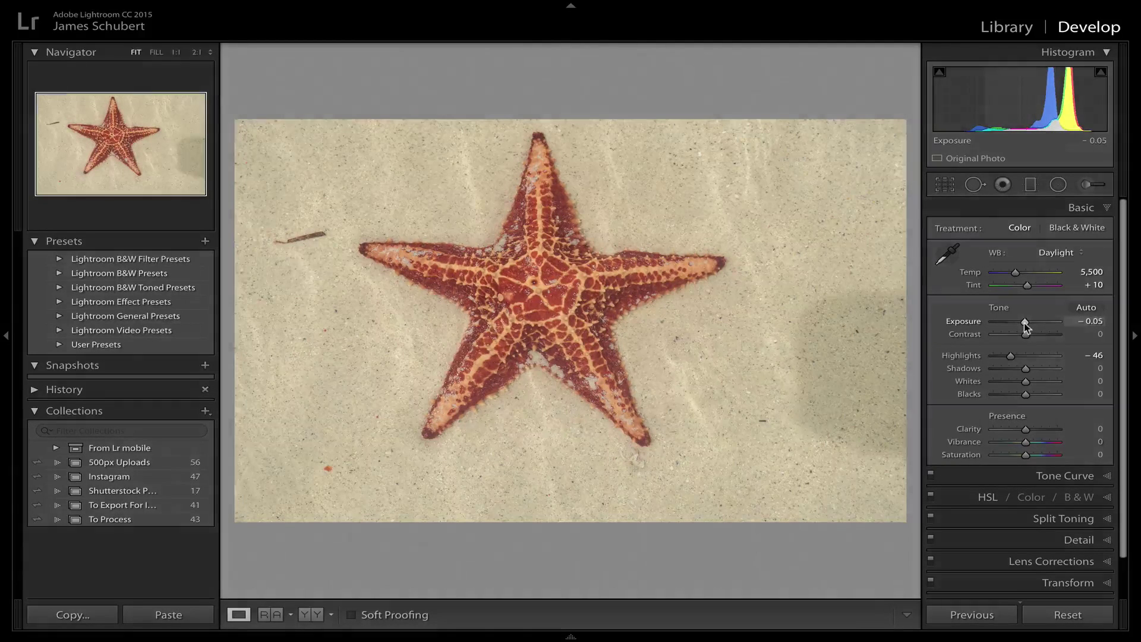
{"action": "left_click", "coordinate": [1094, 324]}
{"action": "type", "text": "-.1"}
{"action": "key", "text": "Return"}
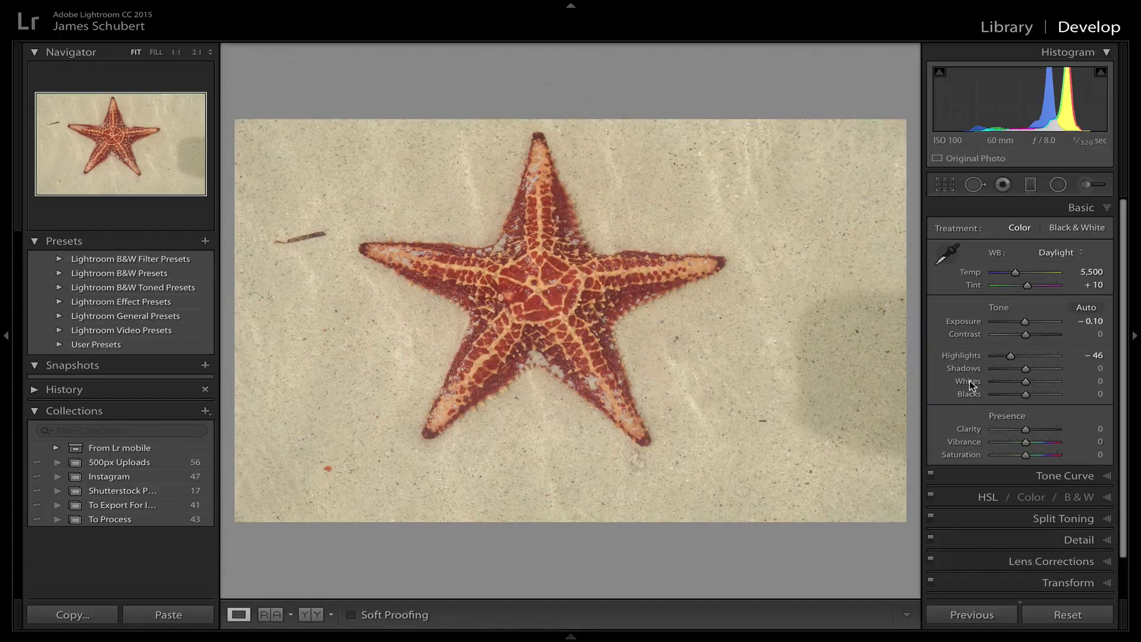
- Set Presence to Clarity +16, Vibrance +34 and Saturation +11
{"action": "scroll", "coordinate": [969, 380], "scroll_direction": "down", "scroll_amount": 1}
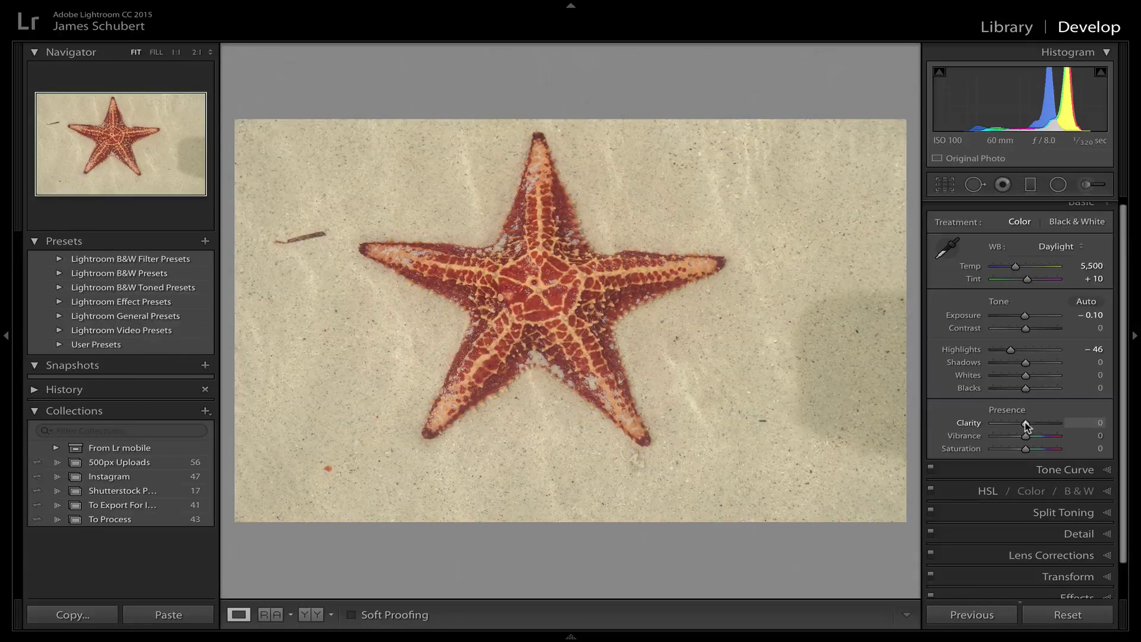
{"action": "left_click_drag", "start_coordinate": [1026, 425], "coordinate": [1031, 426]}
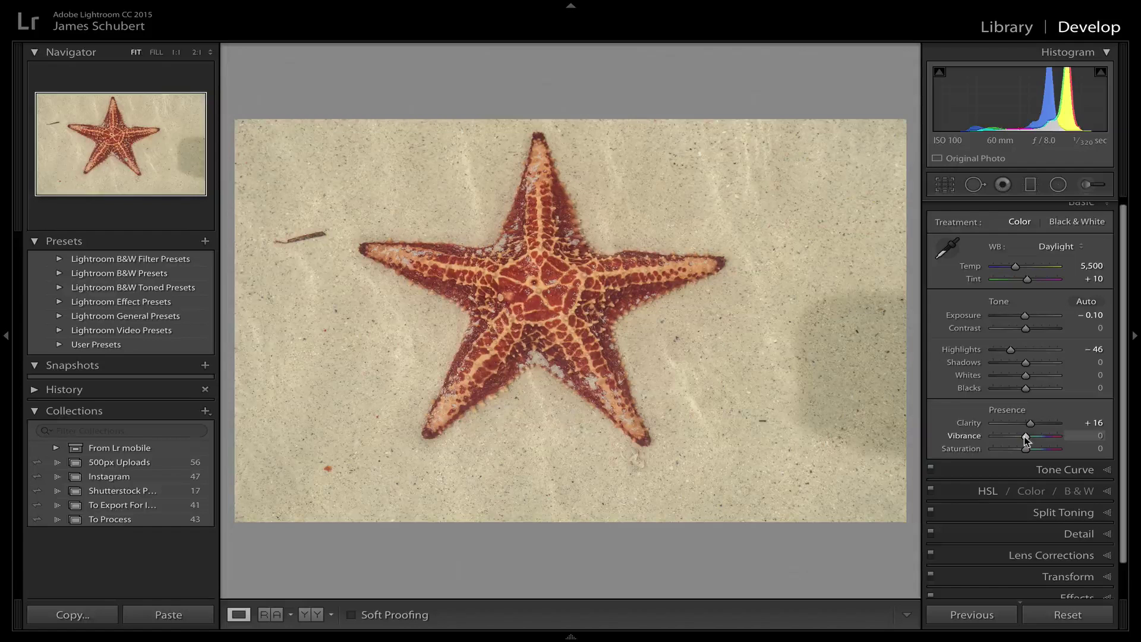
{"action": "left_click_drag", "start_coordinate": [1025, 437], "coordinate": [1037, 439]}
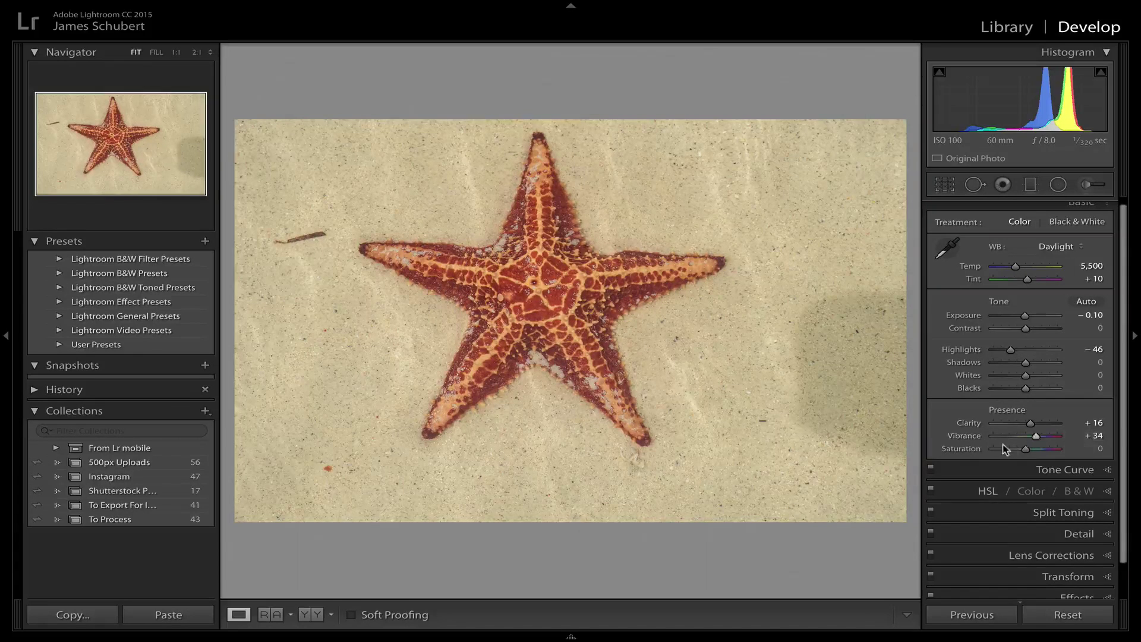
{"action": "left_click_drag", "start_coordinate": [1026, 448], "coordinate": [1031, 448]}
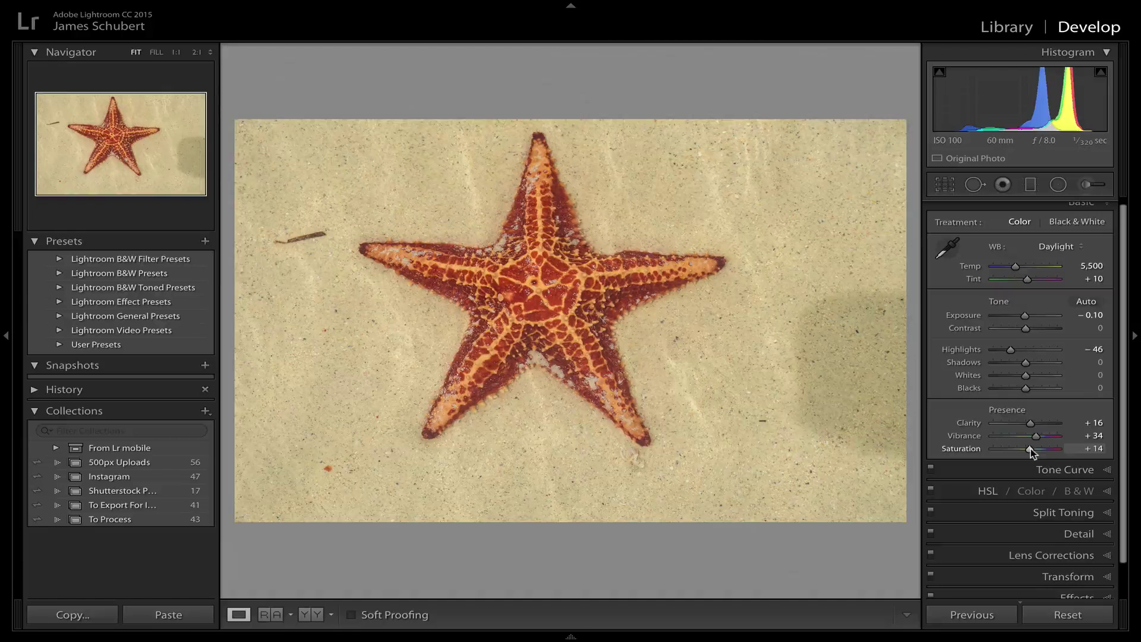
{"action": "left_click_drag", "start_coordinate": [1031, 448], "coordinate": [1026, 448]}
{"action": "left_click_drag", "start_coordinate": [1026, 449], "coordinate": [1030, 449]}
{"action": "left_click_drag", "start_coordinate": [1028, 449], "coordinate": [1029, 448]}
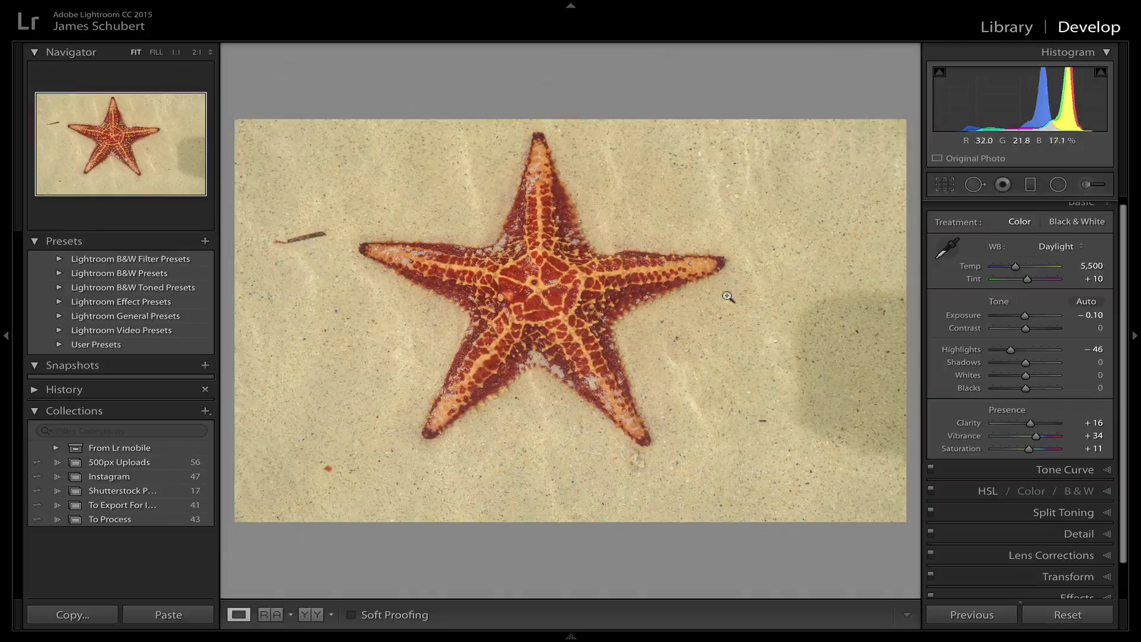
- Enter Crop & Straighten and cycle through the aspect-ratio, grid and golden-ratio overlays
{"action": "left_click", "coordinate": [945, 185]}
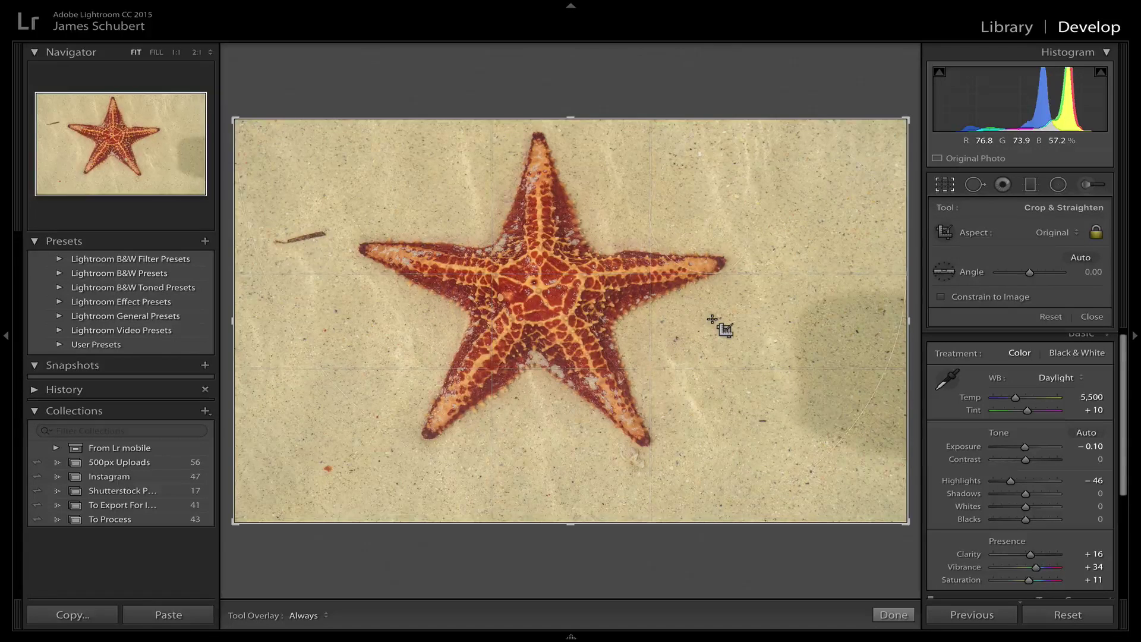
{"action": "key", "text": "o"}
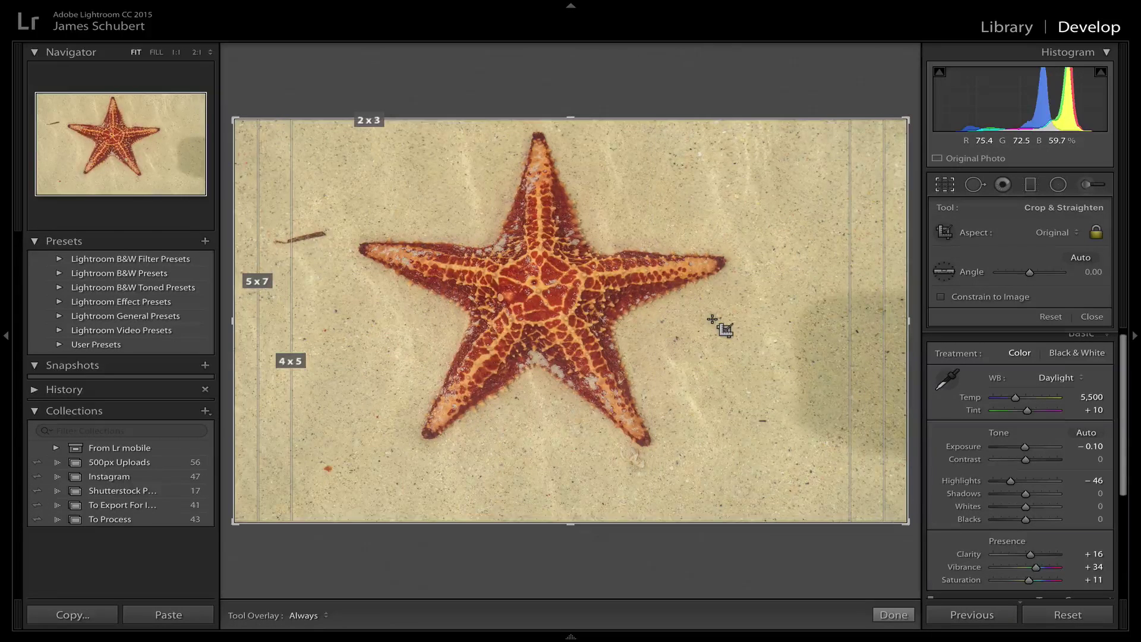
{"action": "key", "text": "o"}
{"action": "key", "text": "o"}
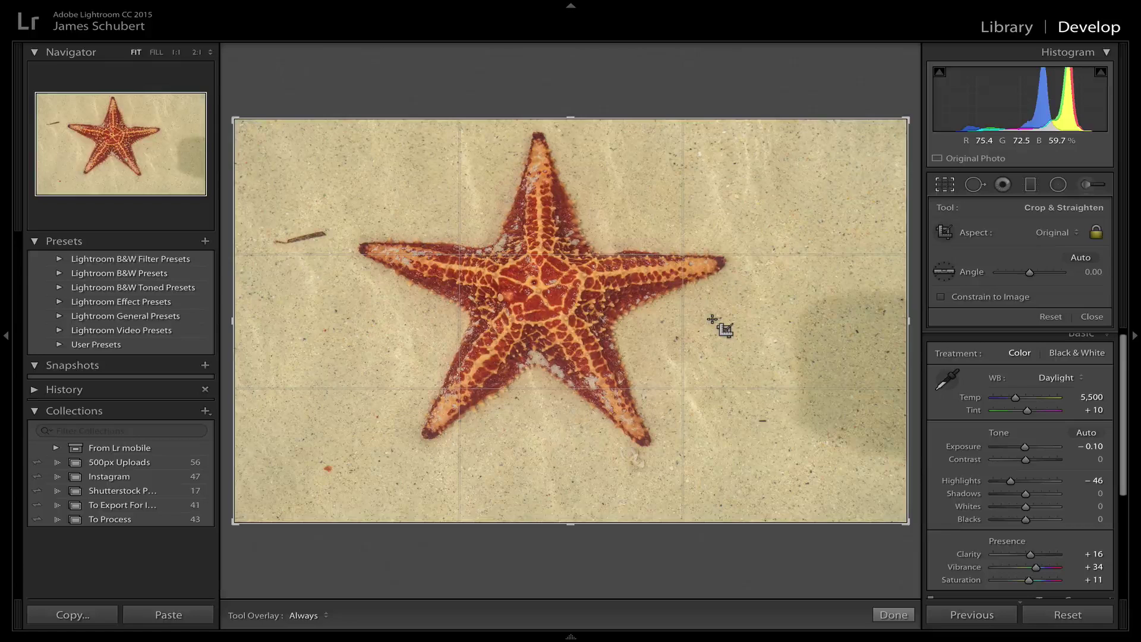
{"action": "key", "text": "o"}
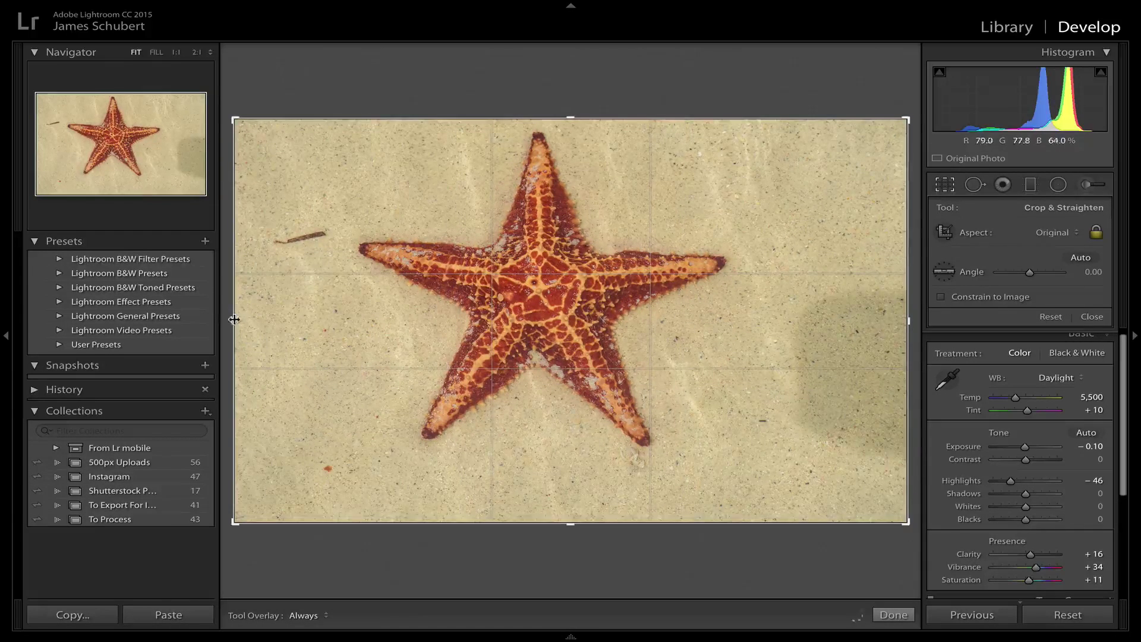
- Trim the left crop edge, reposition the starfish, preview with lights dimmed, and apply
{"action": "left_click_drag", "start_coordinate": [230, 319], "coordinate": [272, 322]}
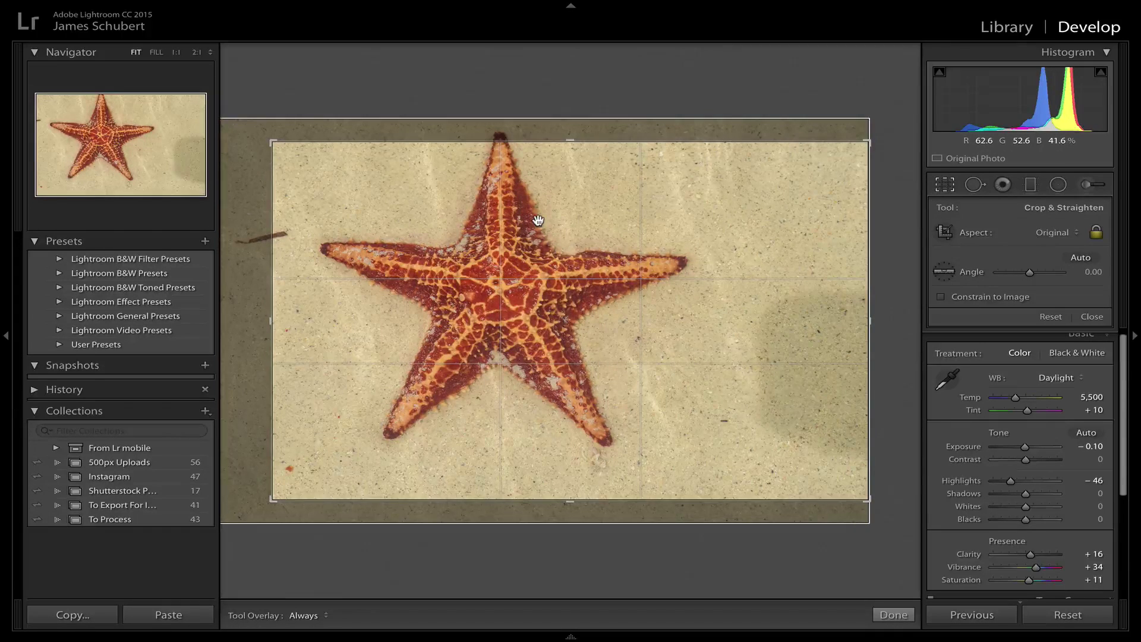
{"action": "left_click_drag", "start_coordinate": [538, 221], "coordinate": [539, 245]}
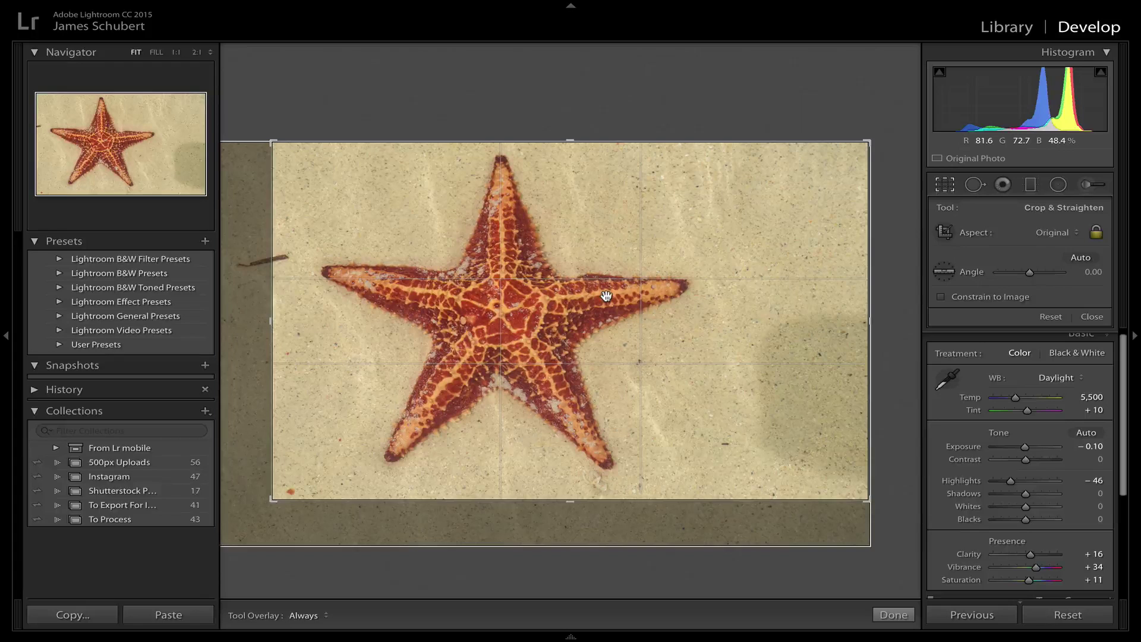
{"action": "key", "text": "l"}
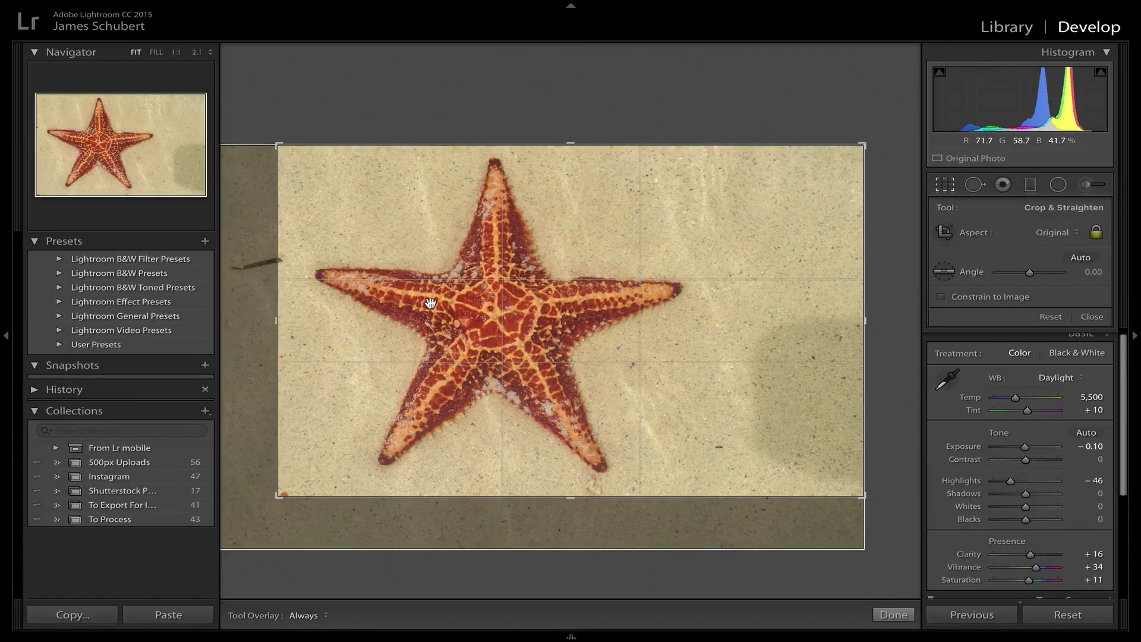
{"action": "key", "text": "l"}
{"action": "key", "text": "l"}
{"action": "key", "text": "l"}
{"action": "key", "text": "Return"}
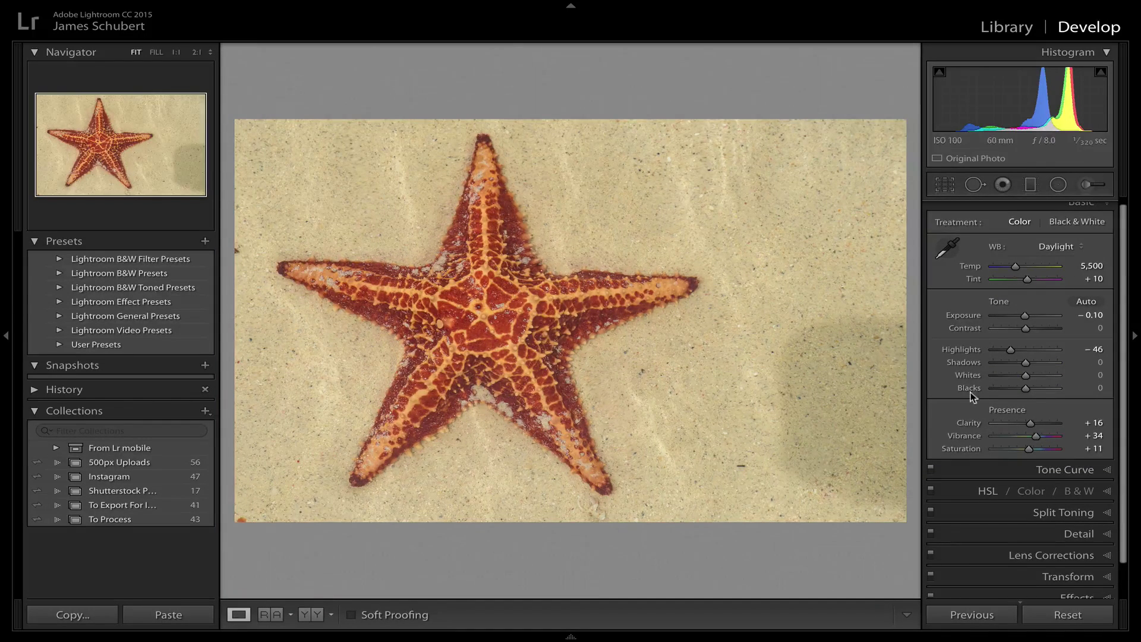
- Try the Medium Contrast and Strong Contrast point curves, returning to Medium Contrast
{"action": "scroll", "coordinate": [969, 384], "scroll_direction": "down", "scroll_amount": 1}
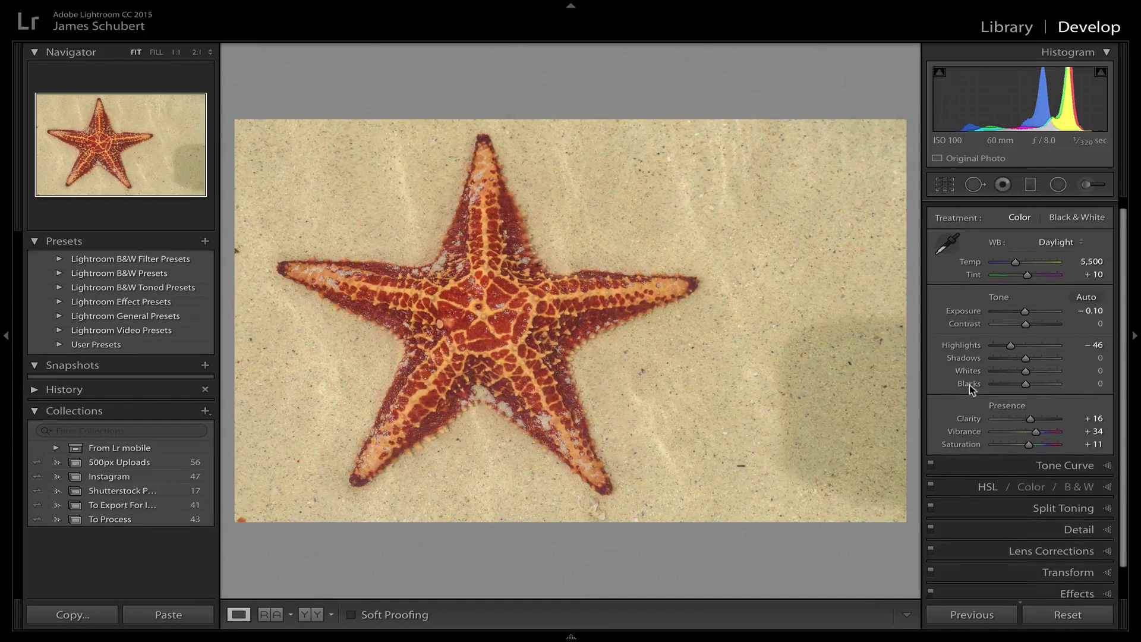
{"action": "left_click", "coordinate": [1062, 465]}
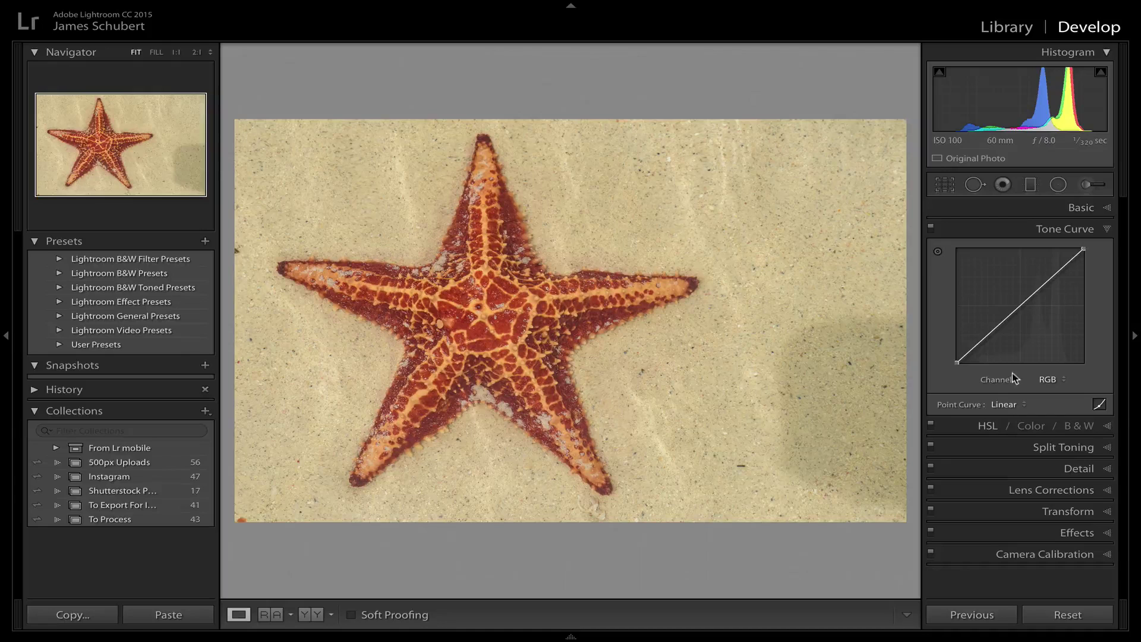
{"action": "left_click", "coordinate": [1003, 404]}
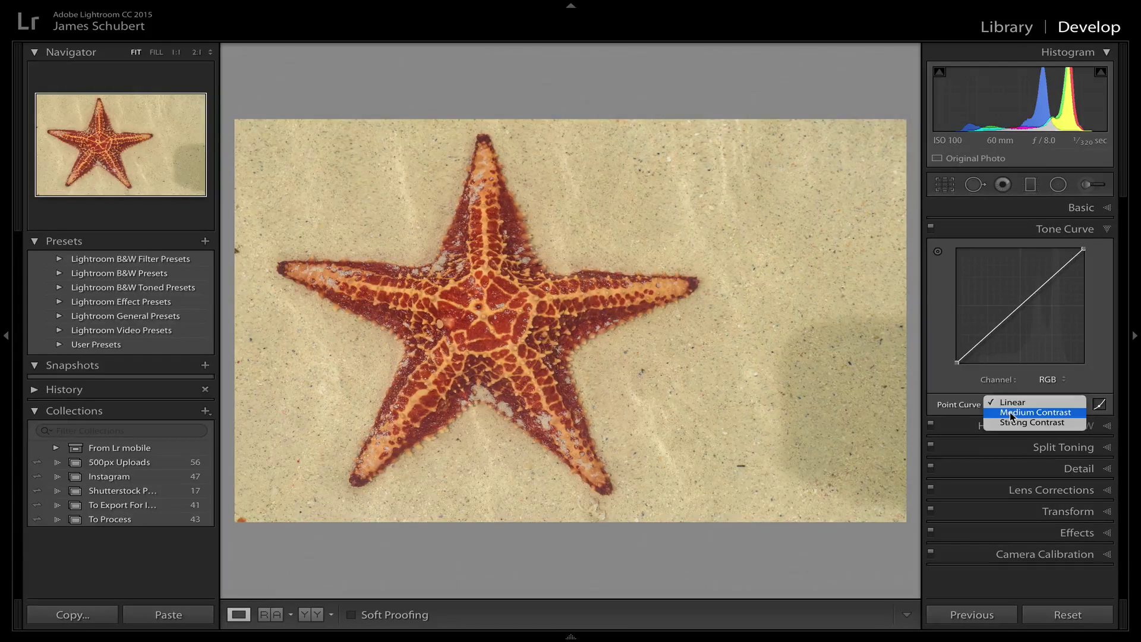
{"action": "left_click", "coordinate": [1011, 412]}
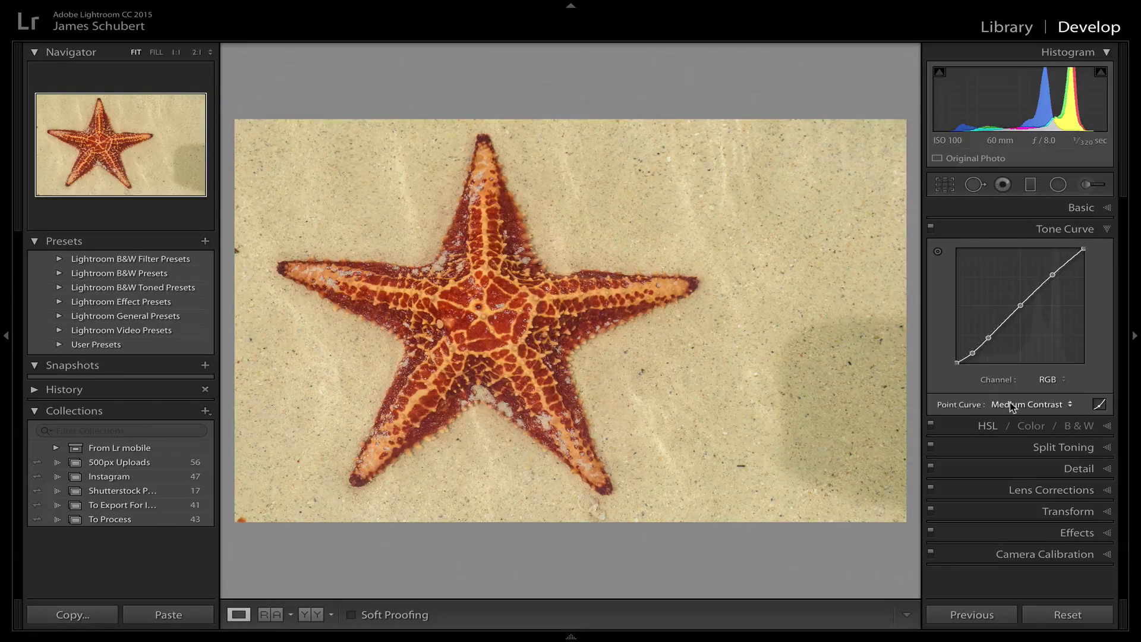
{"action": "left_click", "coordinate": [1009, 406]}
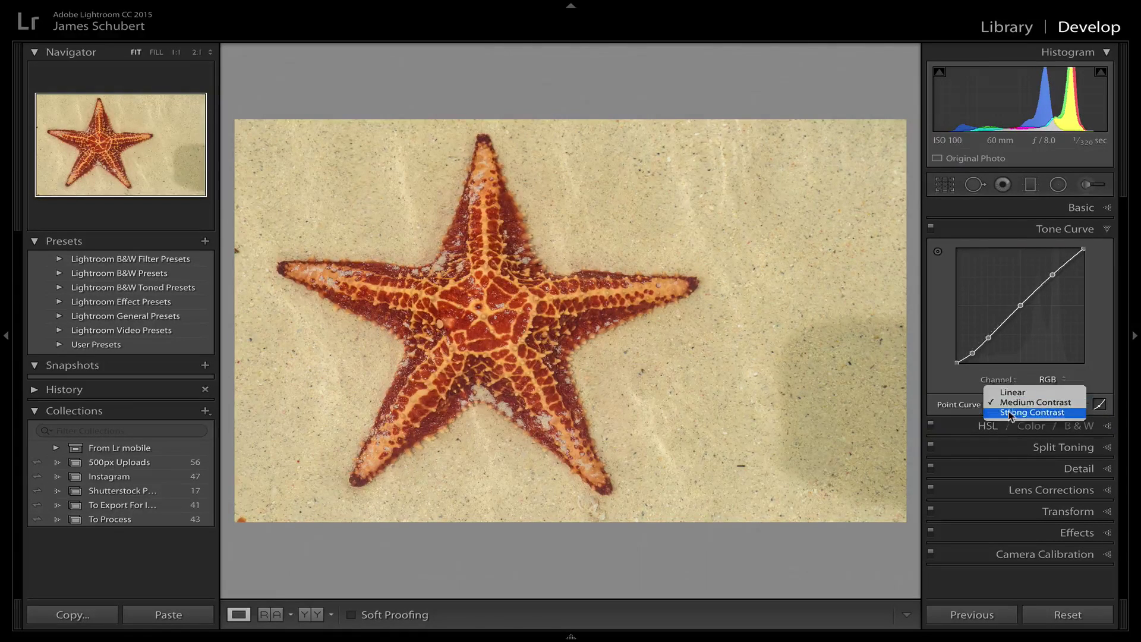
{"action": "left_click", "coordinate": [1011, 413]}
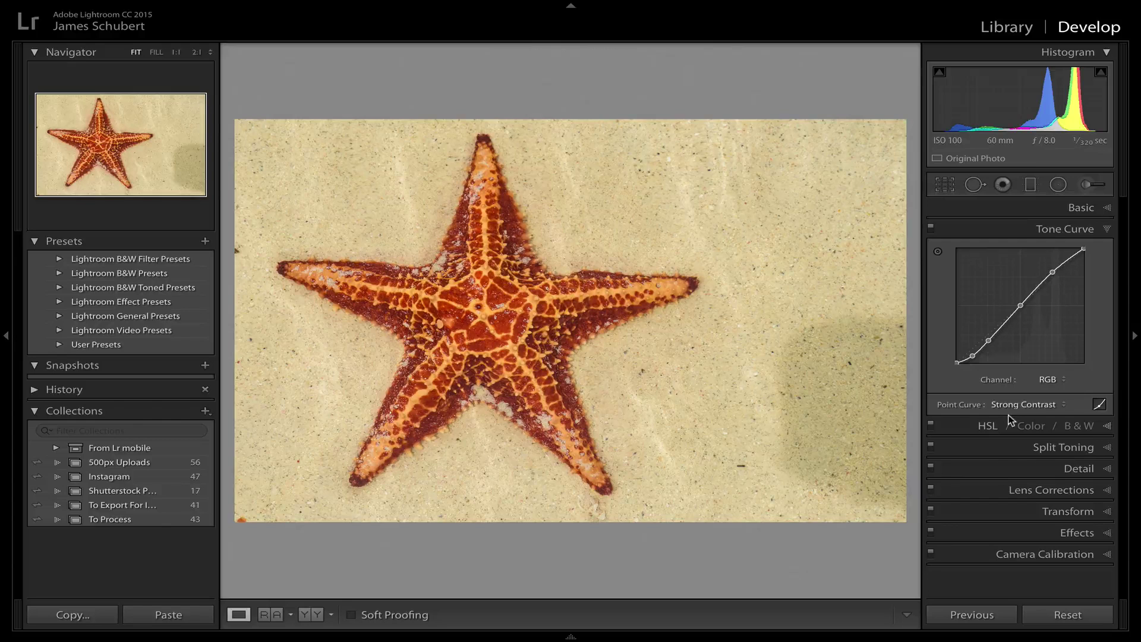
{"action": "left_click", "coordinate": [1011, 410]}
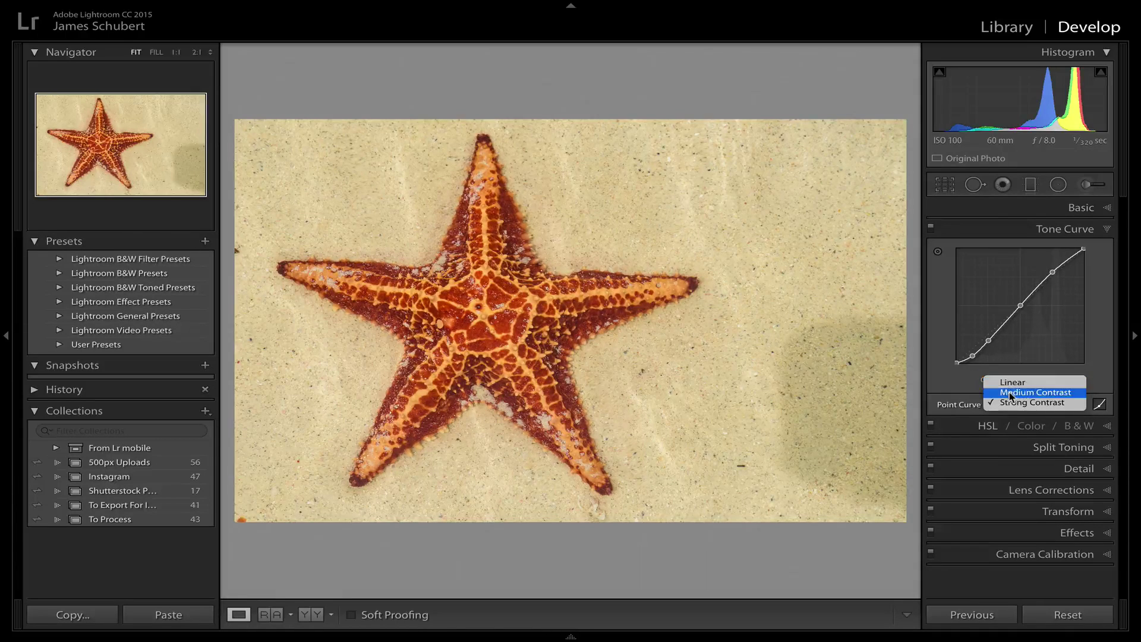
{"action": "left_click", "coordinate": [1011, 392]}
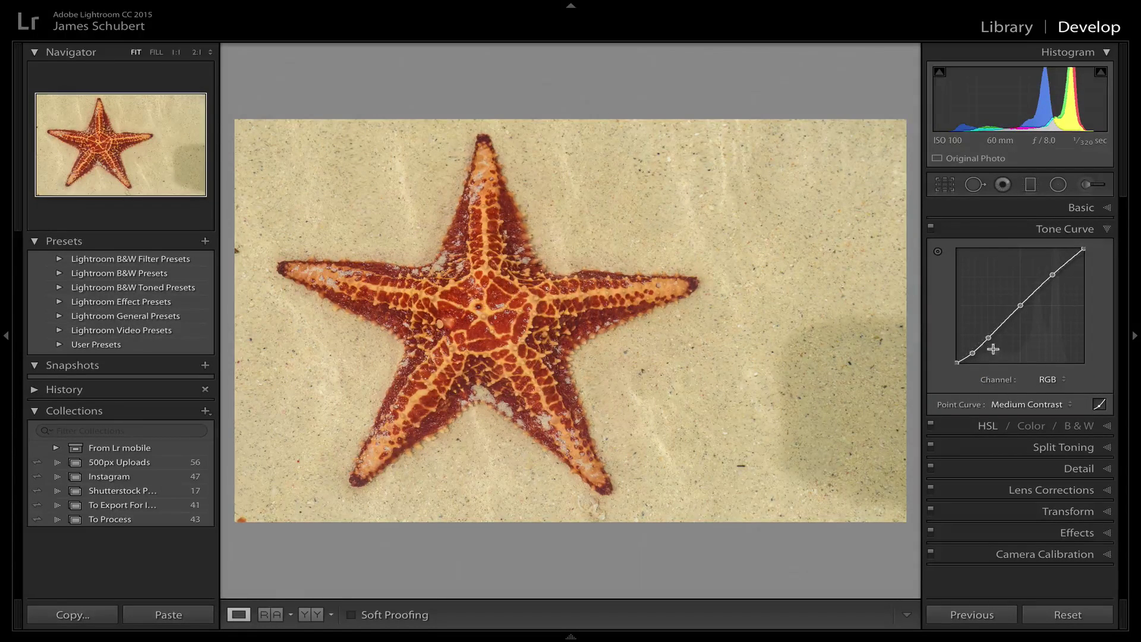
- Pull the lower tone curve down, then reset the point curve to Linear
{"action": "mouse_move", "coordinate": [989, 337]}
{"action": "left_mouse_down"}
{"action": "mouse_move", "coordinate": [991, 349]}
{"action": "mouse_move", "coordinate": [992, 326]}
{"action": "mouse_move", "coordinate": [994, 341]}
{"action": "left_mouse_up"}
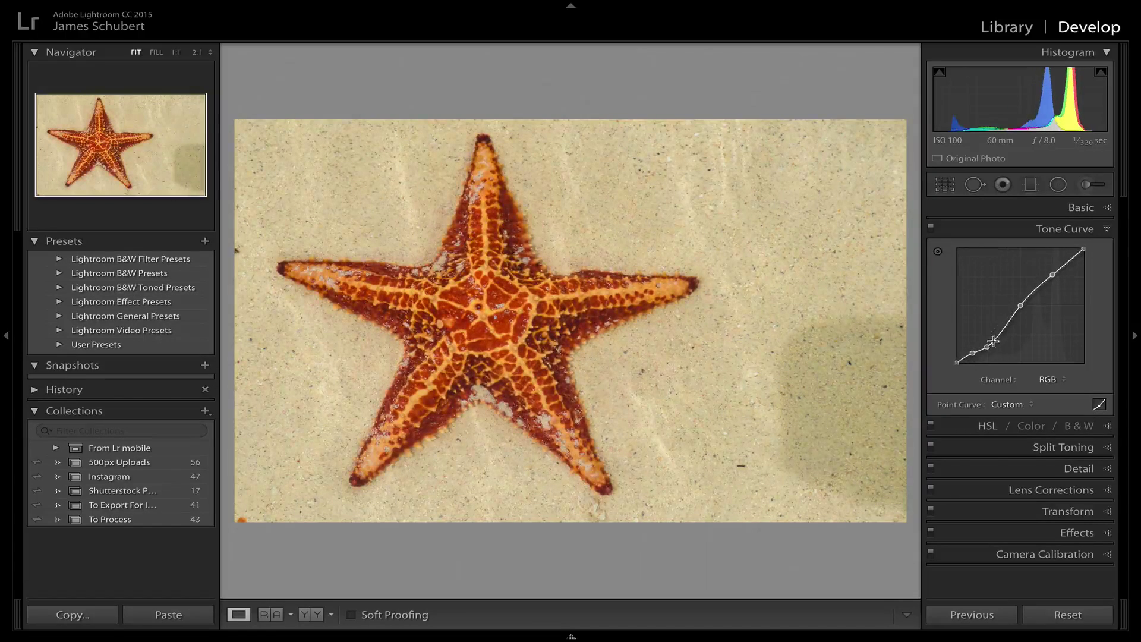
{"action": "left_click", "coordinate": [1005, 405]}
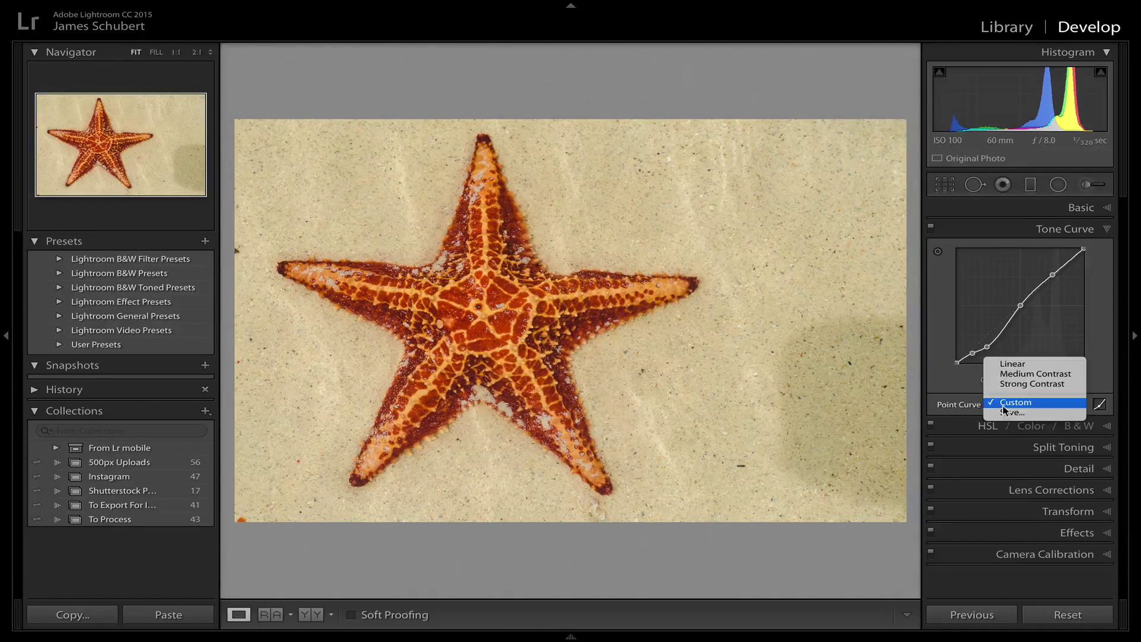
{"action": "left_click", "coordinate": [1008, 365]}
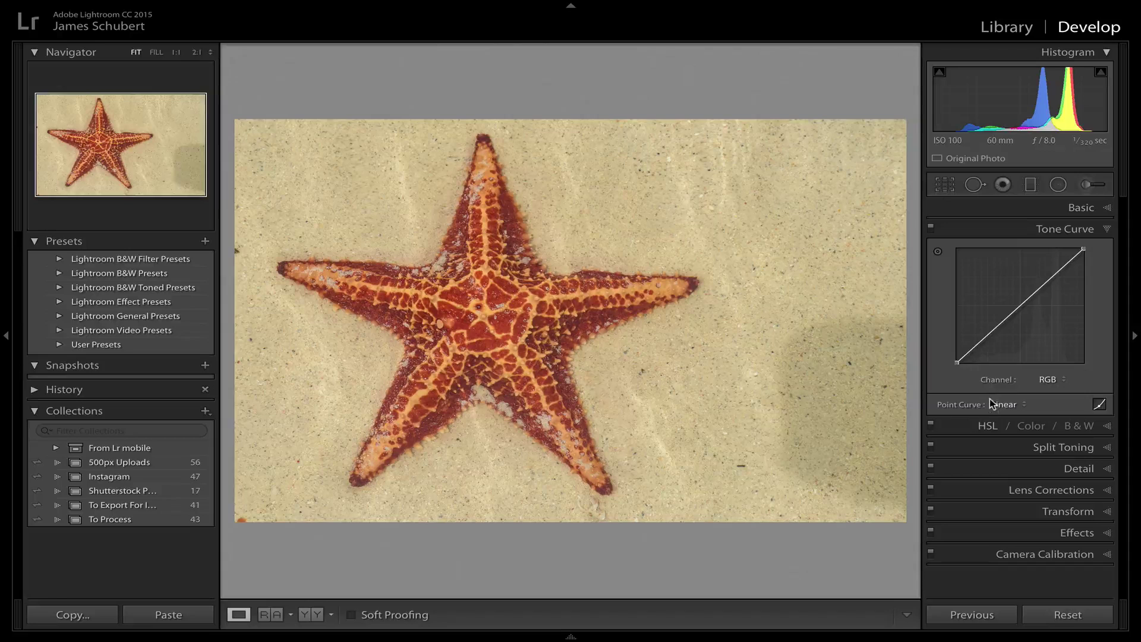
- Add shadow and highlight points to the curve, then apply the Medium Contrast preset
{"action": "left_click", "coordinate": [978, 342]}
{"action": "left_click_drag", "start_coordinate": [978, 342], "coordinate": [980, 345]}
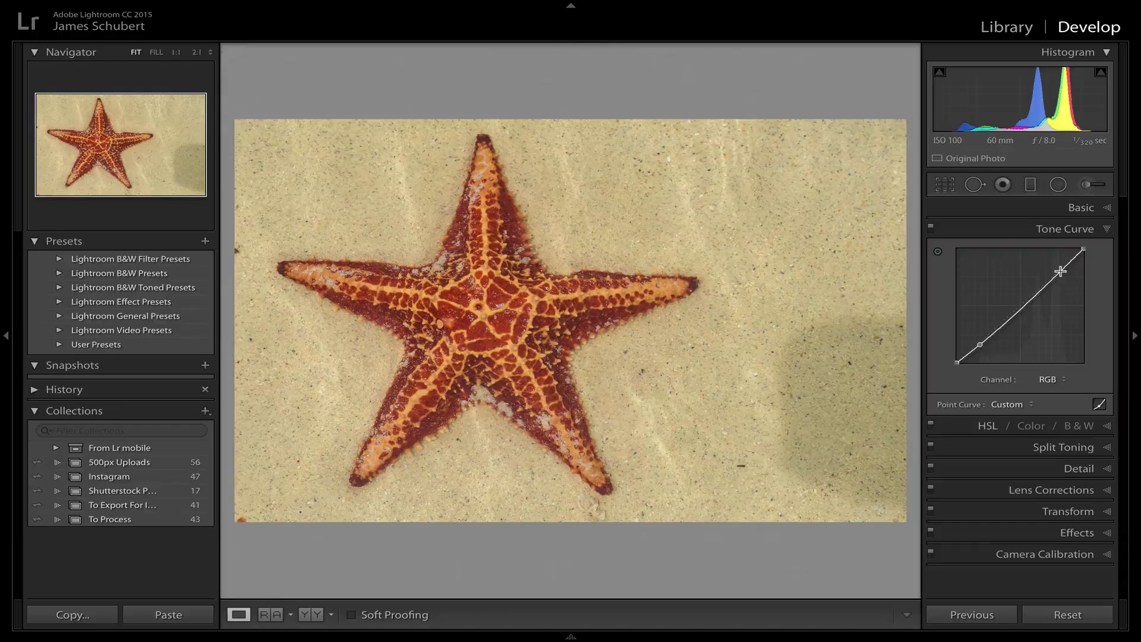
{"action": "left_click_drag", "start_coordinate": [1060, 271], "coordinate": [1060, 268]}
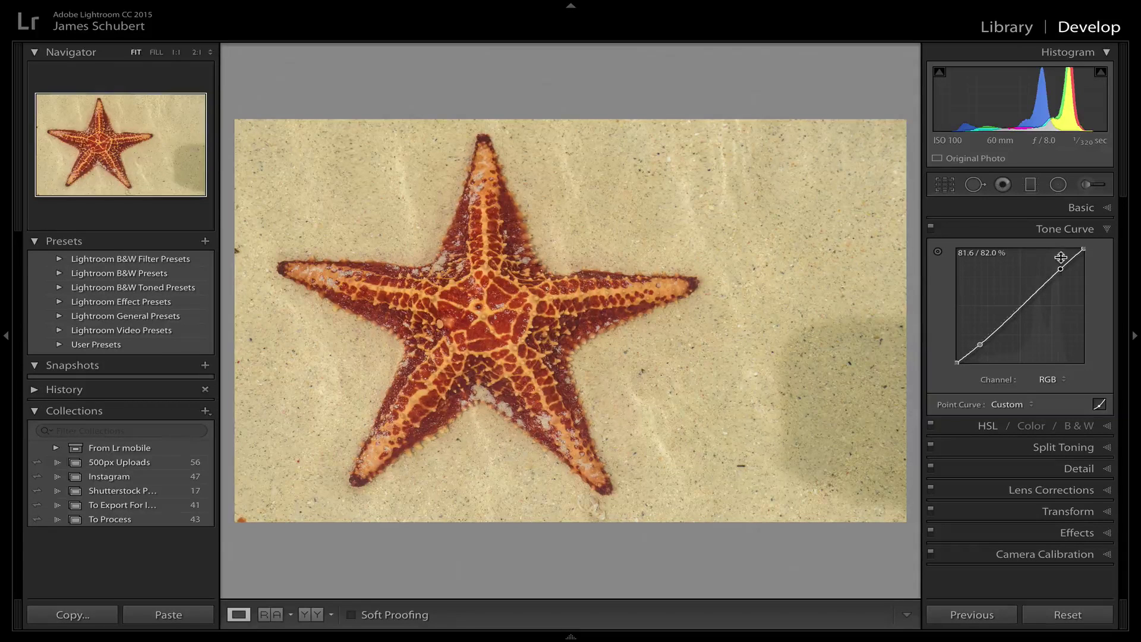
{"action": "left_click", "coordinate": [1003, 401]}
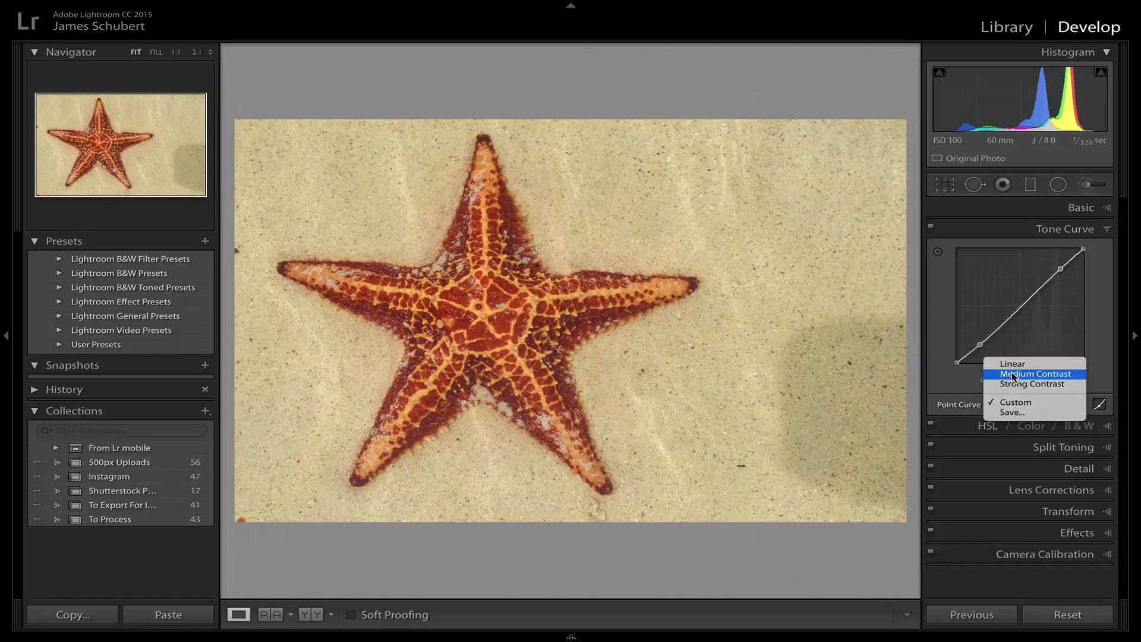
{"action": "left_click", "coordinate": [1013, 375]}
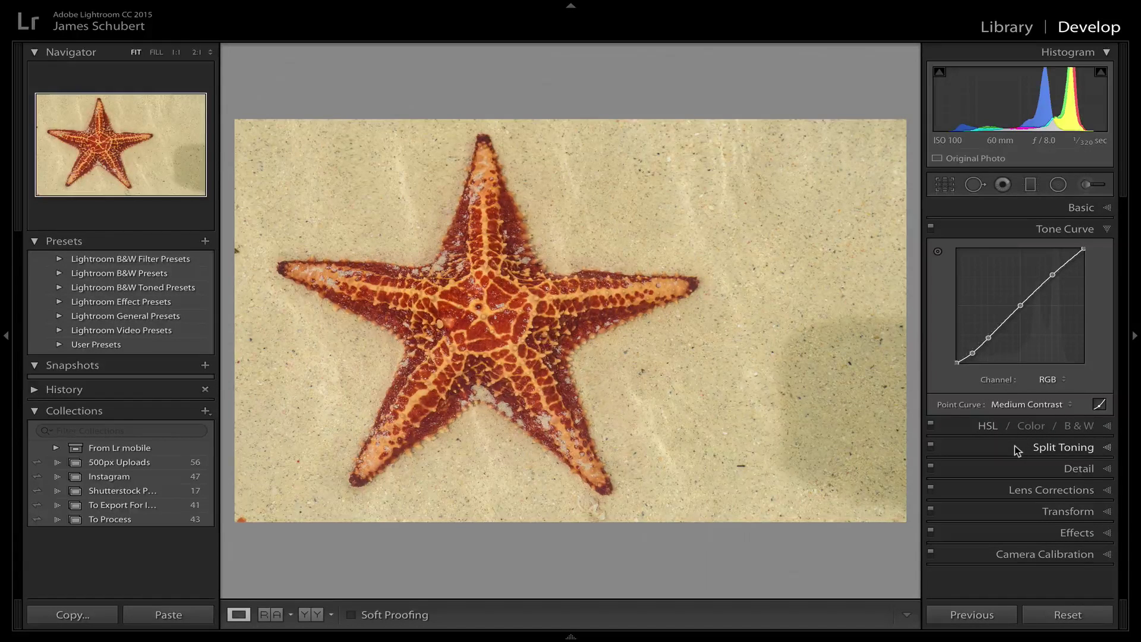
- In the Detail panel, zoom to 1:1 and set sharpening Amount to 51
{"action": "left_click", "coordinate": [1073, 472]}
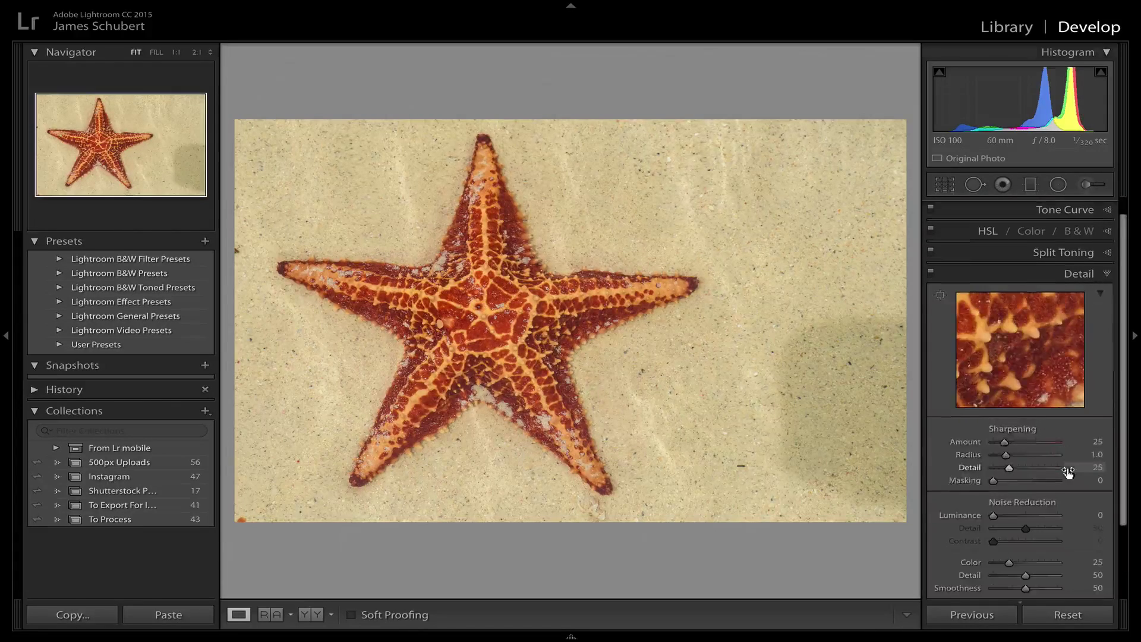
{"action": "left_click", "coordinate": [487, 331]}
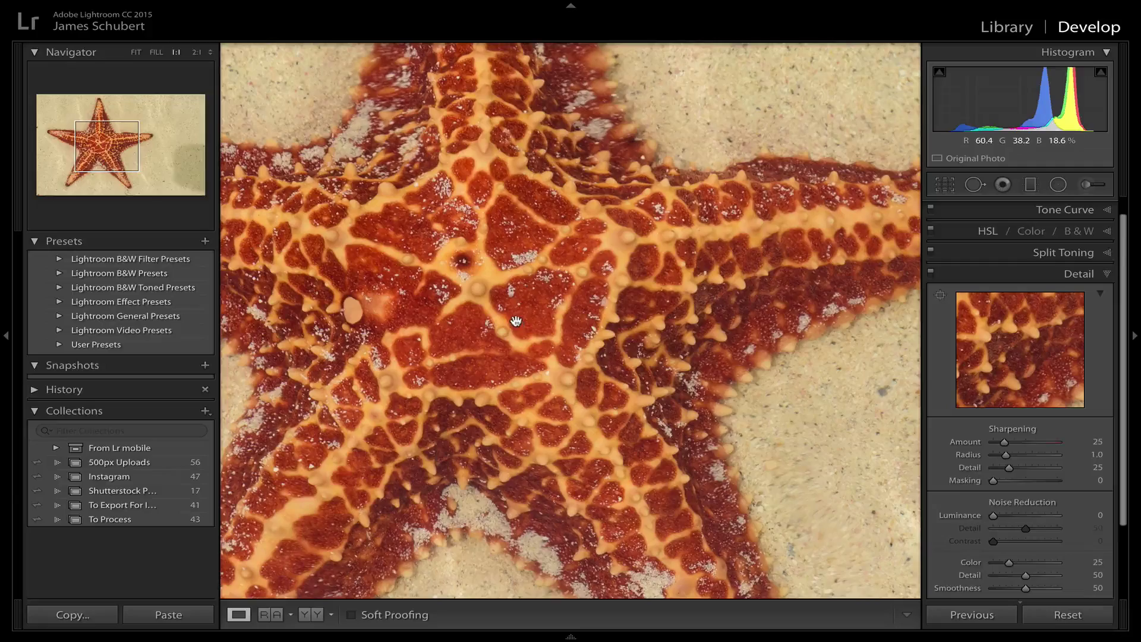
{"action": "left_click_drag", "start_coordinate": [612, 259], "coordinate": [704, 212]}
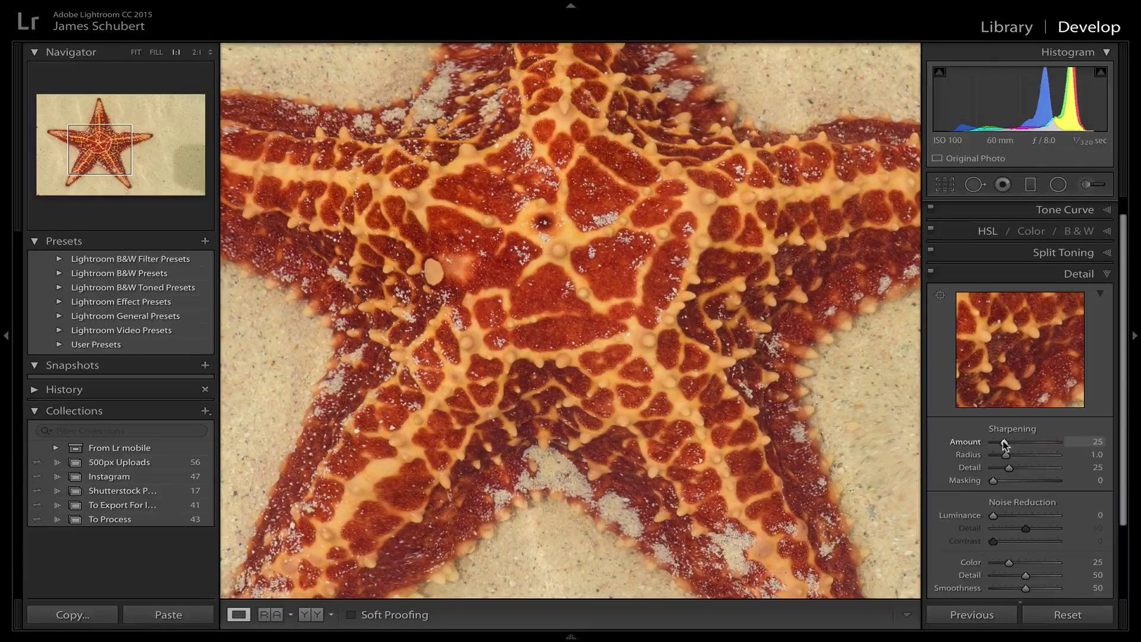
{"action": "left_click_drag", "start_coordinate": [1004, 445], "coordinate": [1015, 445]}
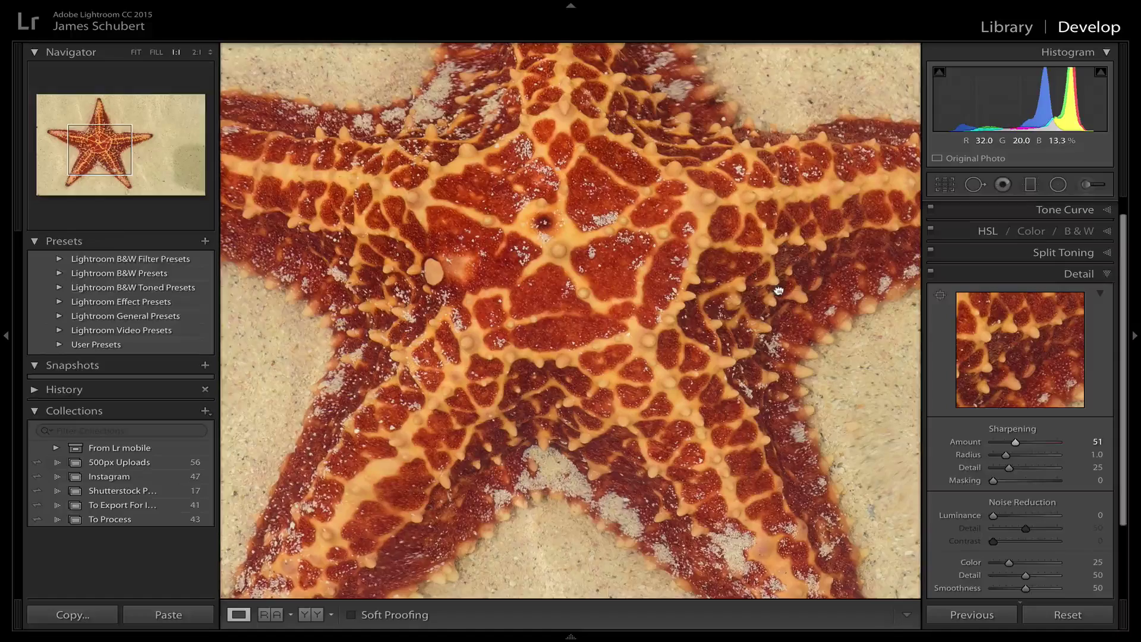
- Raise sharpening Masking to 73 with the Alt preview, then zoom back to Fit
{"action": "left_click_drag", "start_coordinate": [777, 293], "coordinate": [597, 326]}
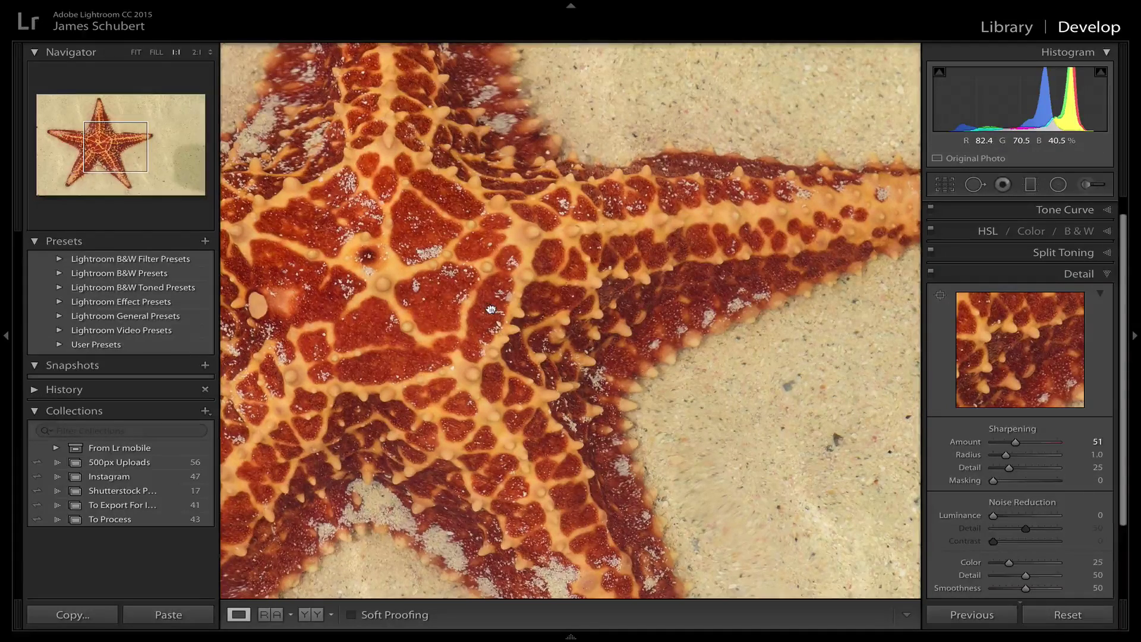
{"action": "left_click_drag", "start_coordinate": [491, 309], "coordinate": [667, 279]}
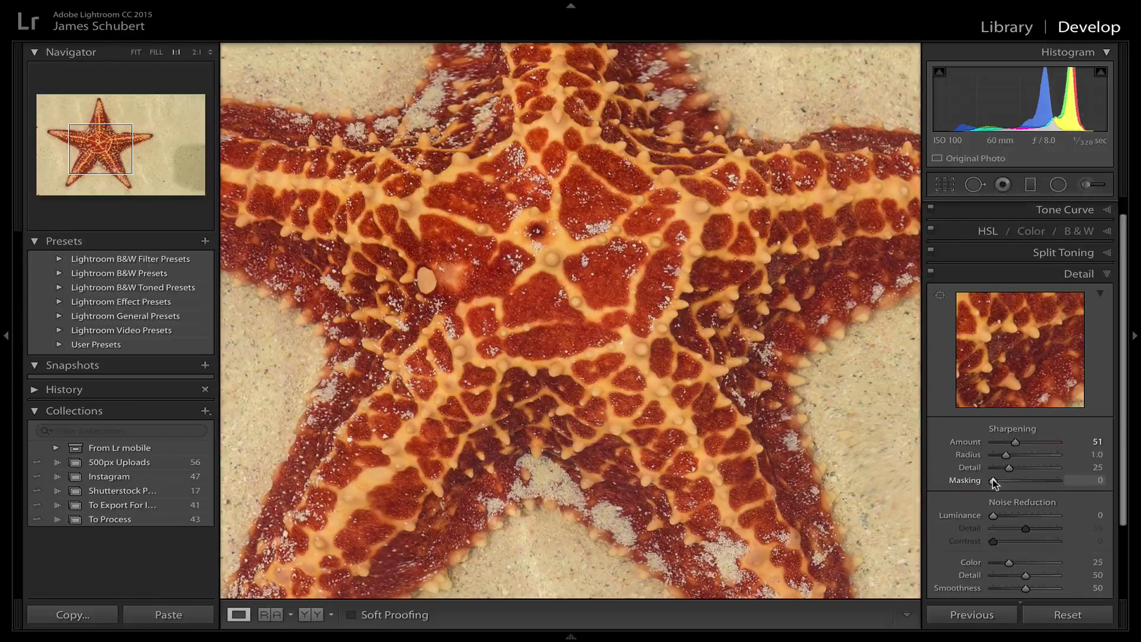
{"action": "key", "text": "alt"}
{"action": "left_click_drag", "start_coordinate": [994, 481], "coordinate": [1040, 479]}
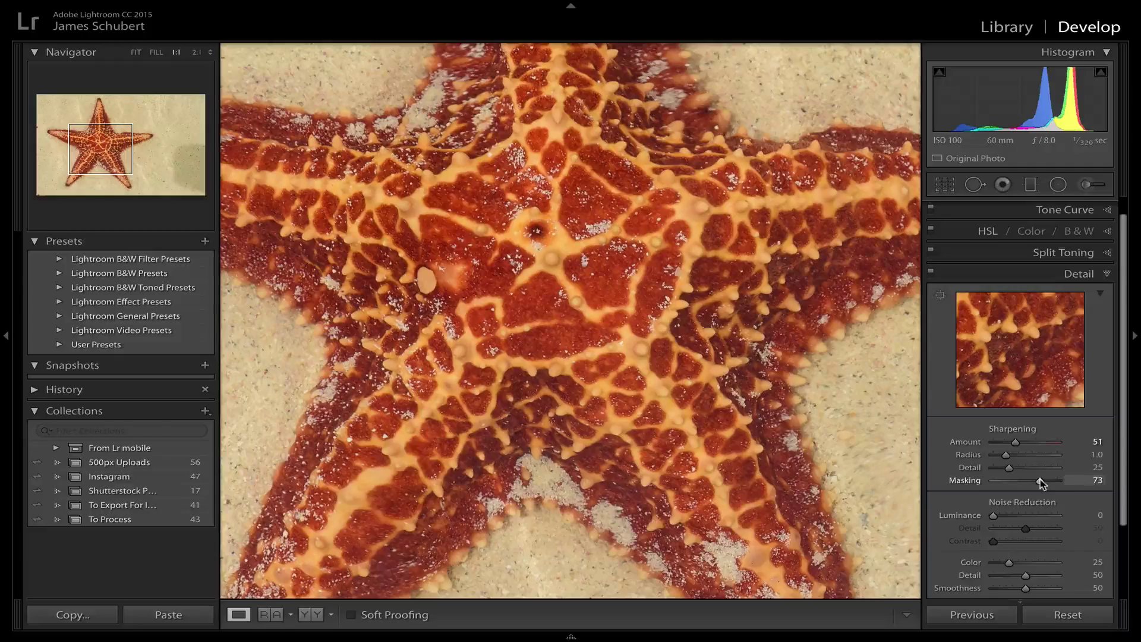
{"action": "left_click", "coordinate": [787, 384]}
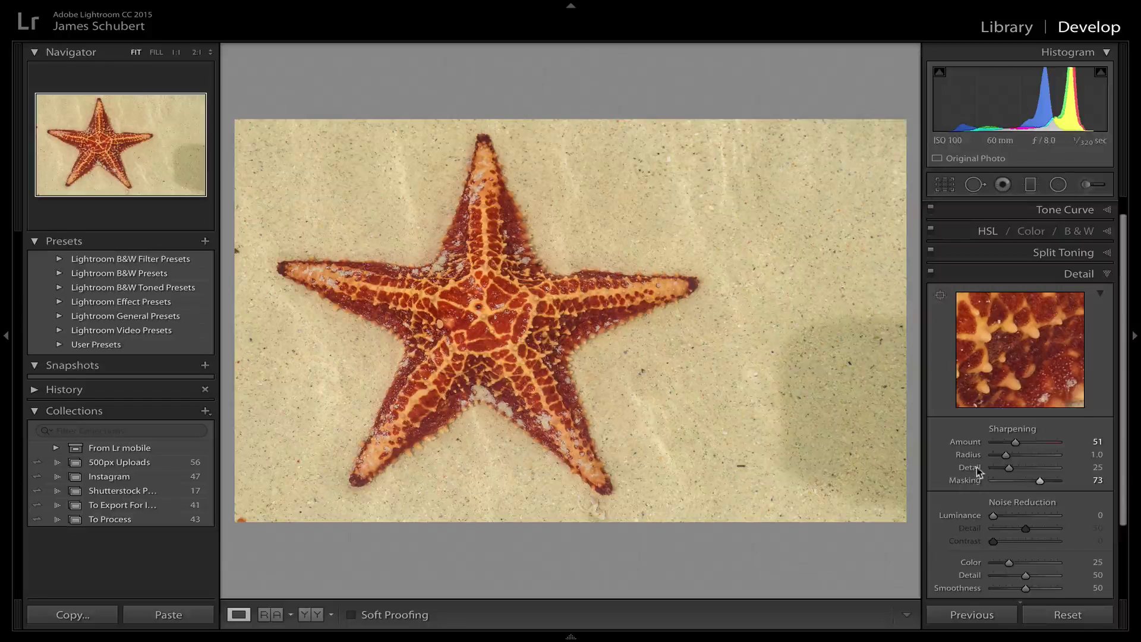
- Expand Lens Corrections and its Transform section, showing Upright off and default transform values
{"action": "scroll", "coordinate": [981, 473], "scroll_direction": "down", "scroll_amount": 3}
{"action": "scroll", "coordinate": [978, 469], "scroll_direction": "down", "scroll_amount": 2}
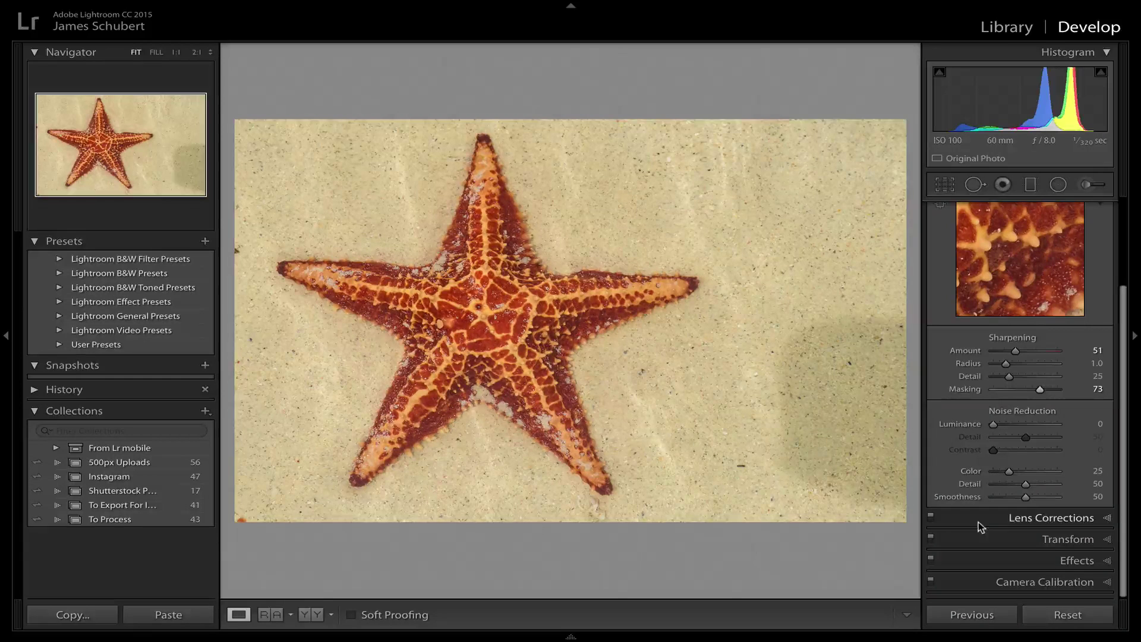
{"action": "left_click", "coordinate": [1100, 518]}
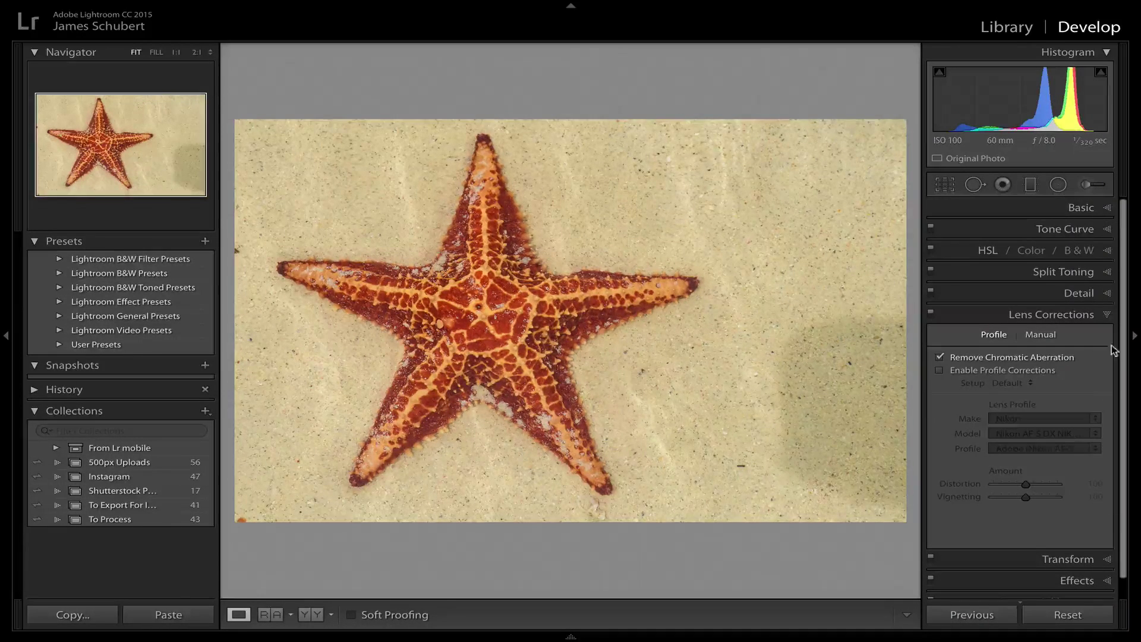
{"action": "left_click", "coordinate": [1107, 558]}
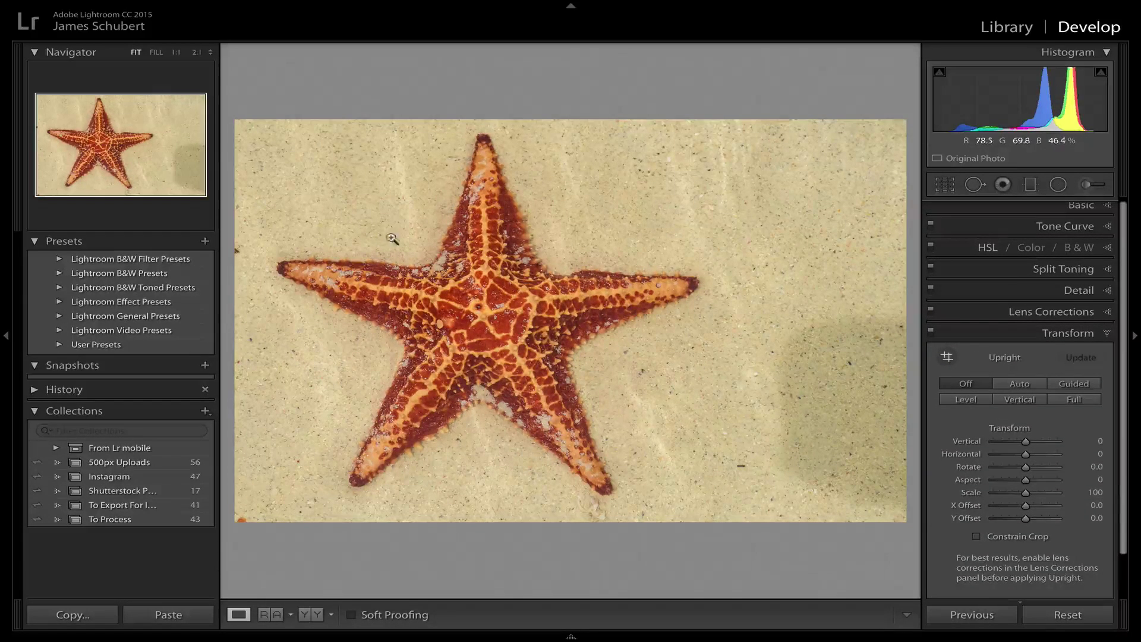
- Select the Spot Removal tool in Heal mode at Size 75, Opacity 100
{"action": "left_click", "coordinate": [975, 185]}
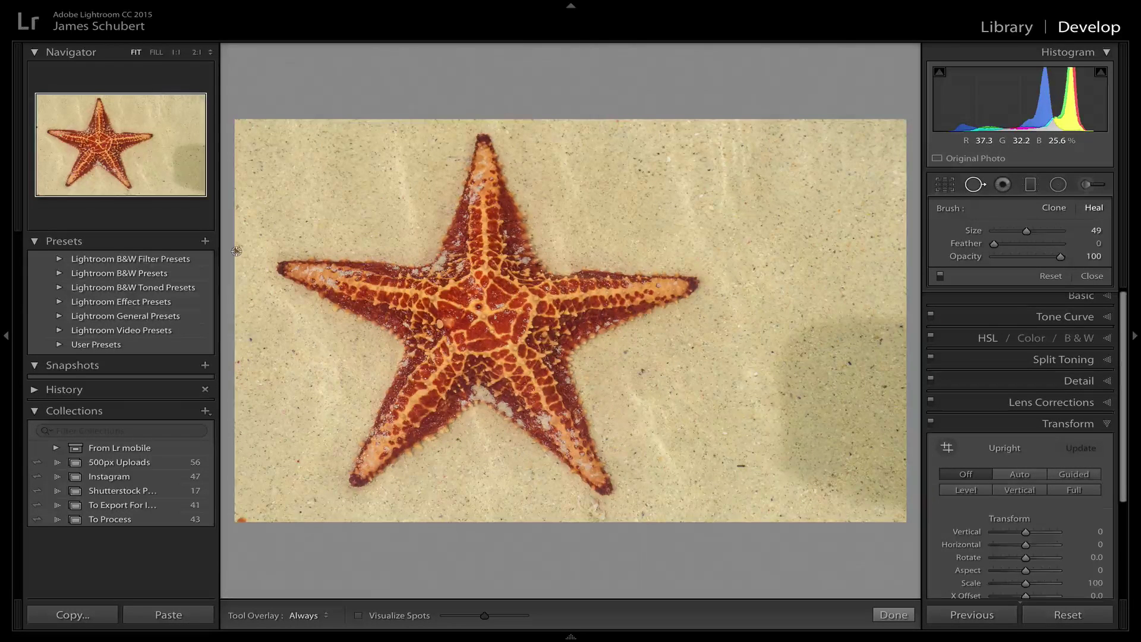
{"action": "scroll", "coordinate": [236, 251], "scroll_direction": "up", "scroll_amount": 5}
{"action": "scroll", "coordinate": [236, 251], "scroll_direction": "down", "scroll_amount": 2}
- Heal the marks at the left edge and bottom-left corner, sourcing from cleaner sand
{"action": "left_click", "coordinate": [236, 251]}
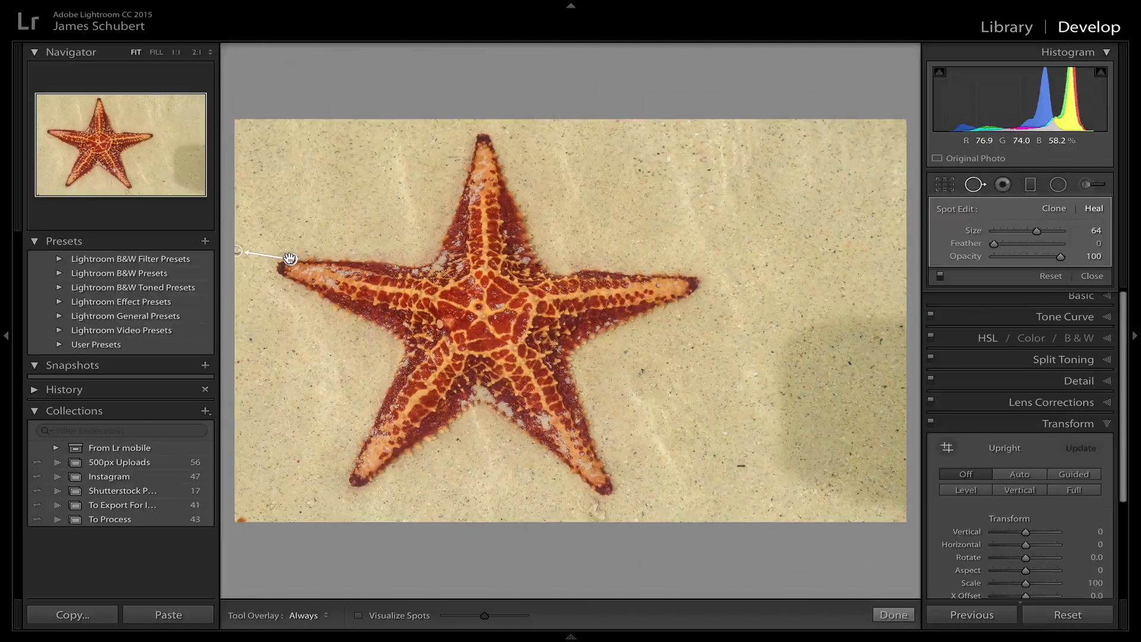
{"action": "mouse_move", "coordinate": [290, 259]}
{"action": "left_mouse_down"}
{"action": "mouse_move", "coordinate": [271, 243]}
{"action": "mouse_move", "coordinate": [278, 224]}
{"action": "left_mouse_up"}
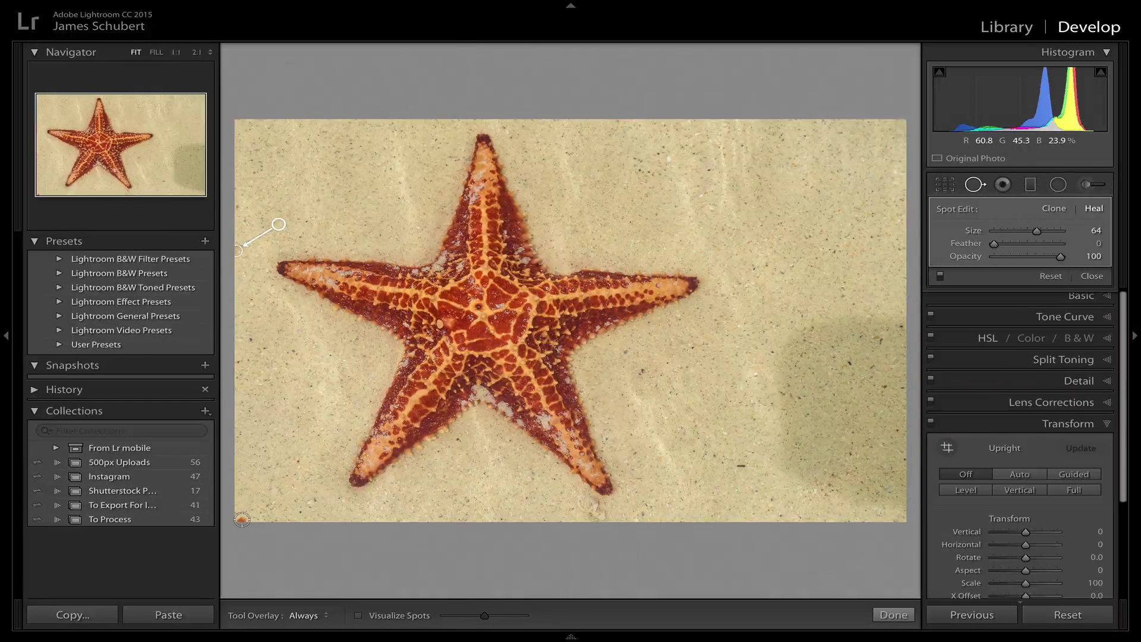
{"action": "left_click", "coordinate": [241, 519]}
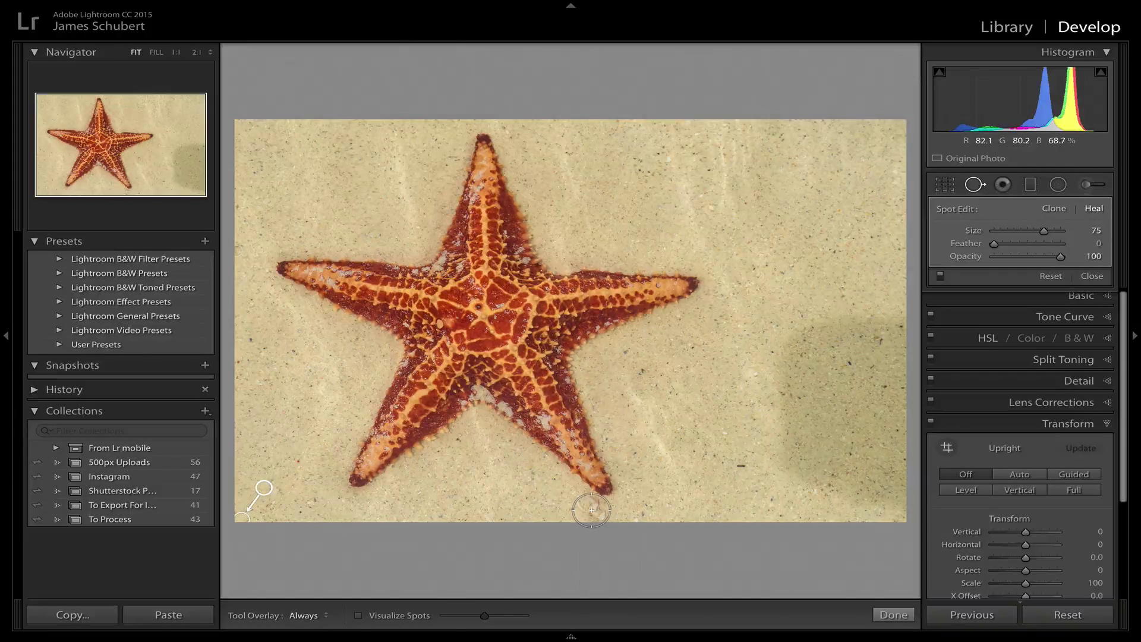
- Heal the spots on the bottom edge, lower-right sand and shadowed sand at right
{"action": "left_click", "coordinate": [592, 510]}
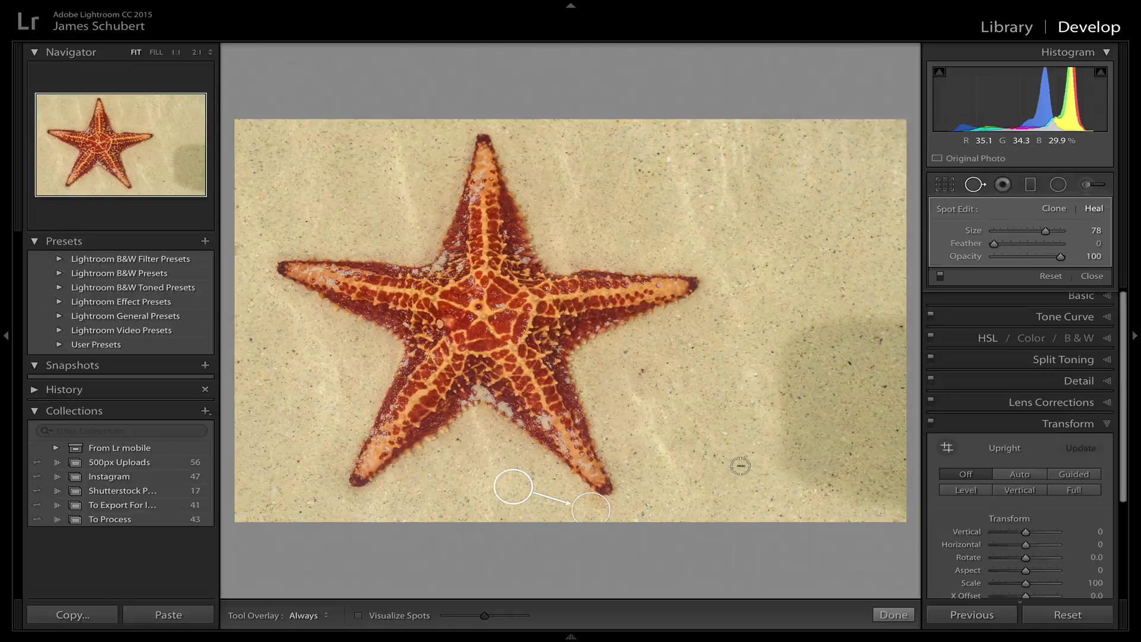
{"action": "left_click", "coordinate": [740, 466]}
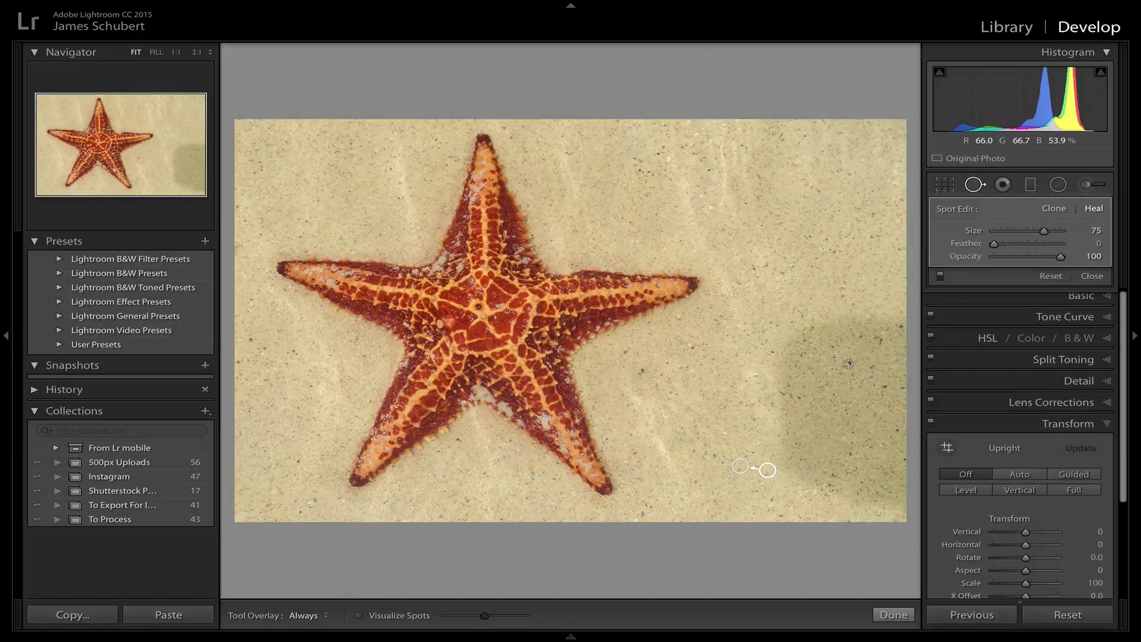
{"action": "scroll", "coordinate": [848, 361], "scroll_direction": "down", "scroll_amount": 3}
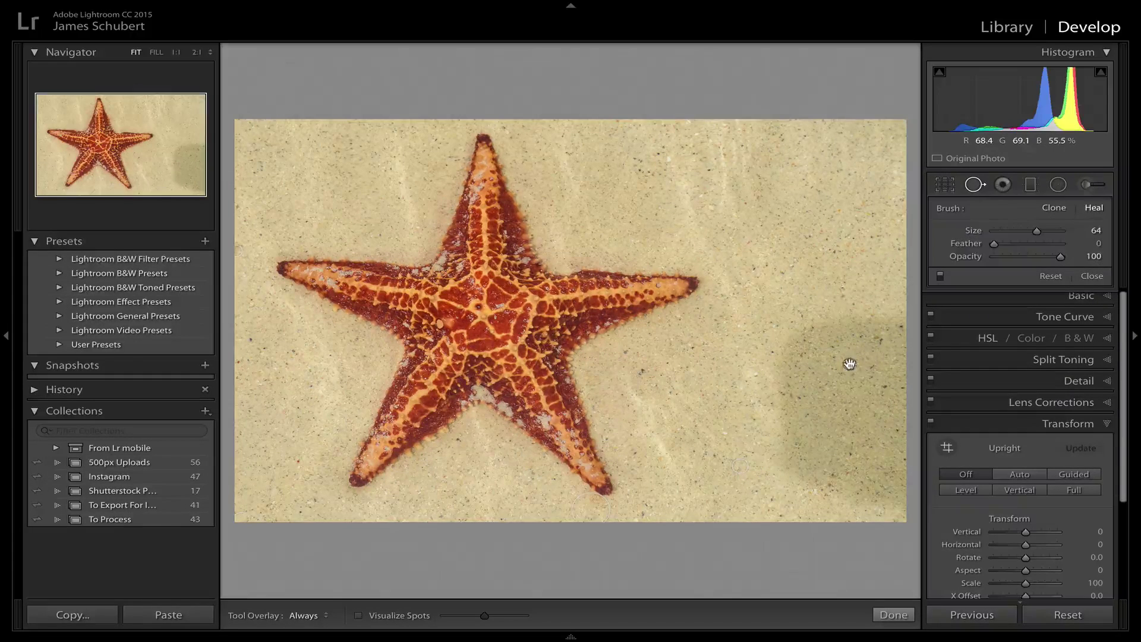
{"action": "left_click", "coordinate": [849, 364]}
{"action": "left_click", "coordinate": [885, 388]}
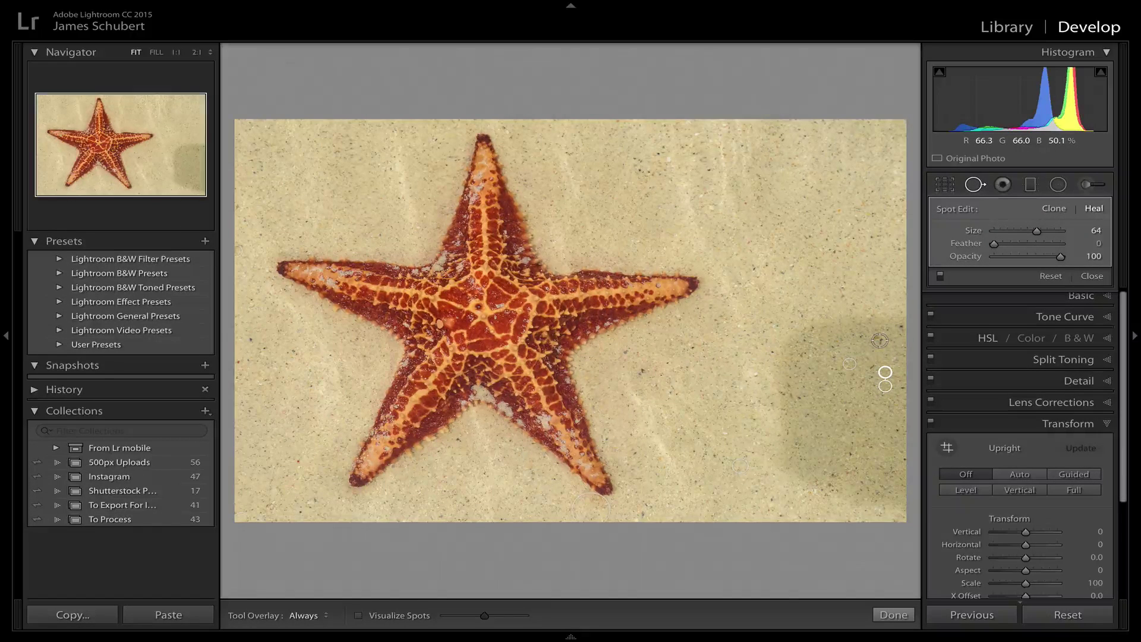
- Heal a blemish on the right-side sand with a larger brush, sourcing from nearby clean sand
{"action": "key", "text": "Escape"}
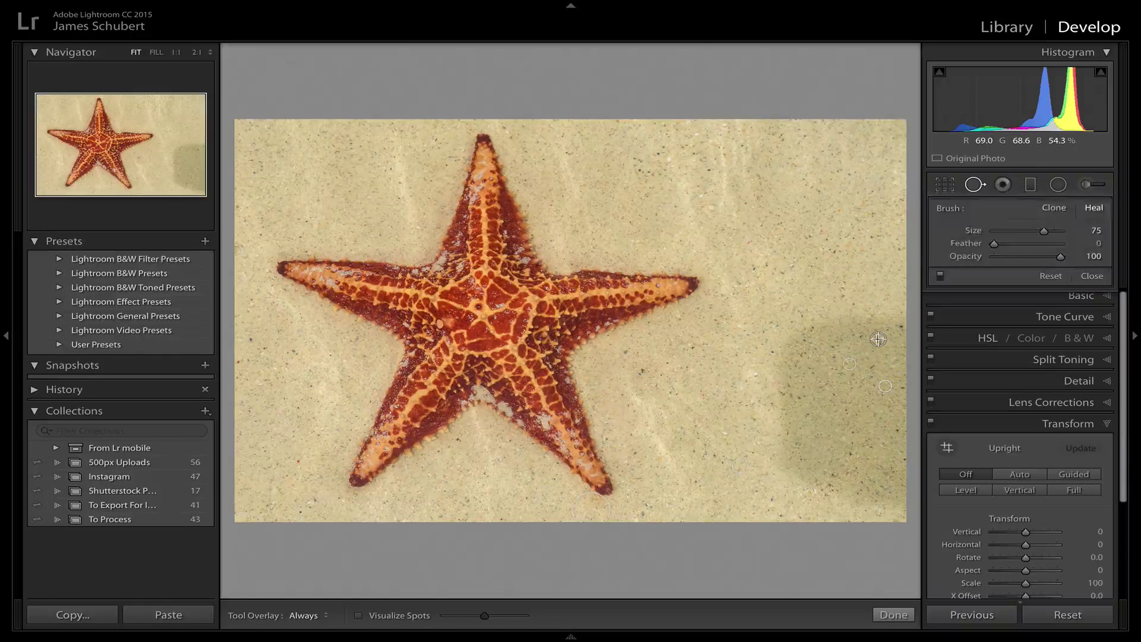
{"action": "left_click", "coordinate": [878, 339]}
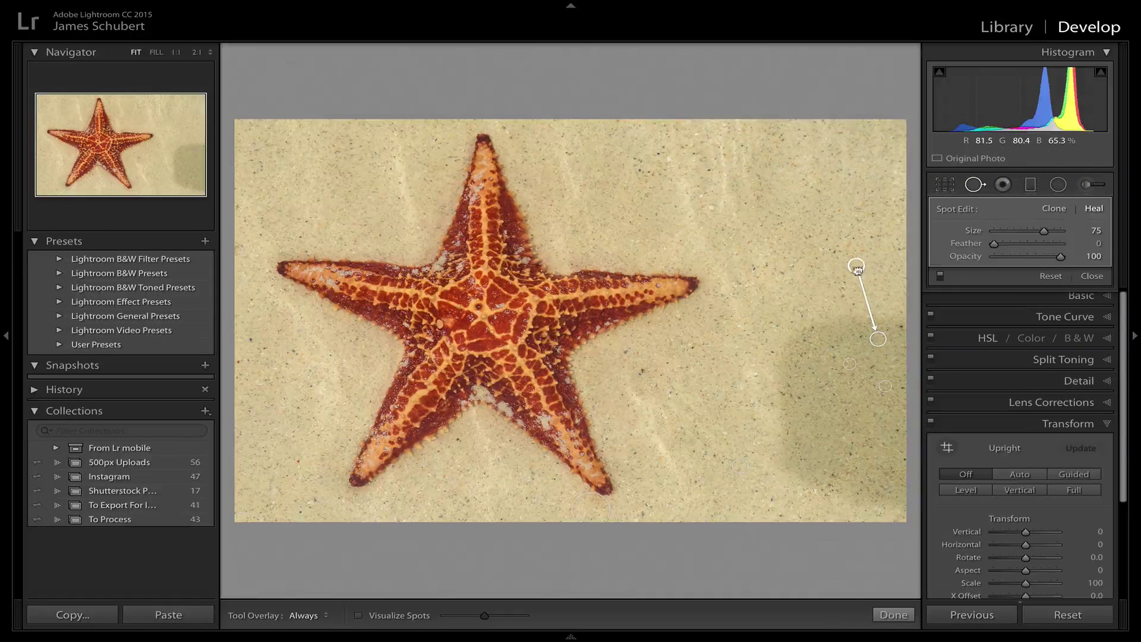
{"action": "left_click_drag", "start_coordinate": [857, 269], "coordinate": [836, 338]}
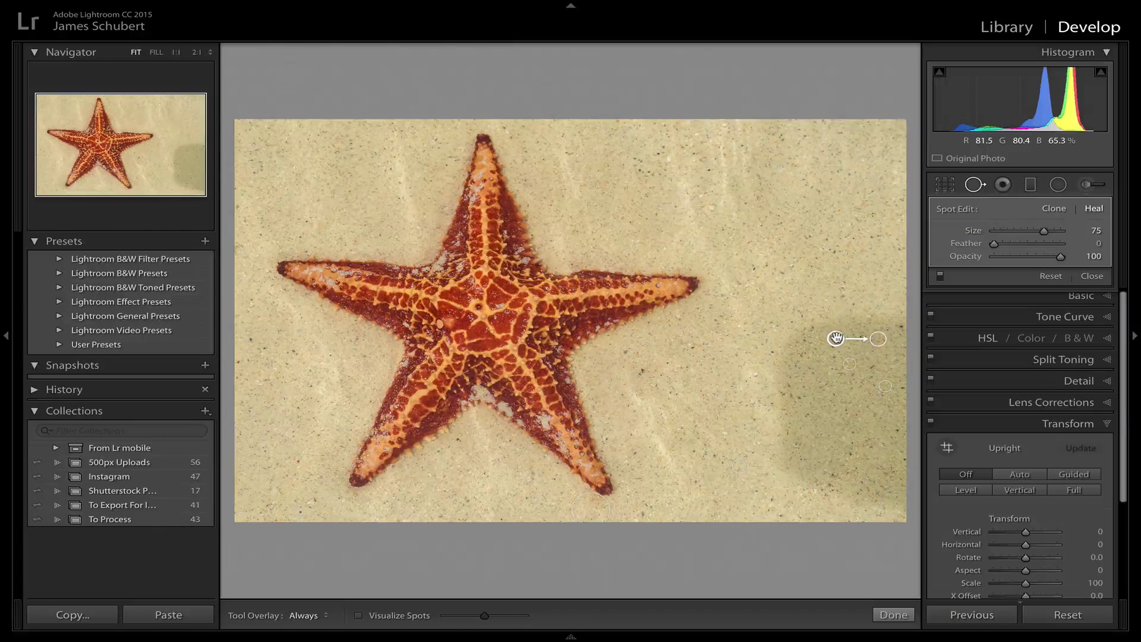
- Heal the specks at the photo's left edge and on the sand beside the starfish
{"action": "left_click", "coordinate": [237, 361]}
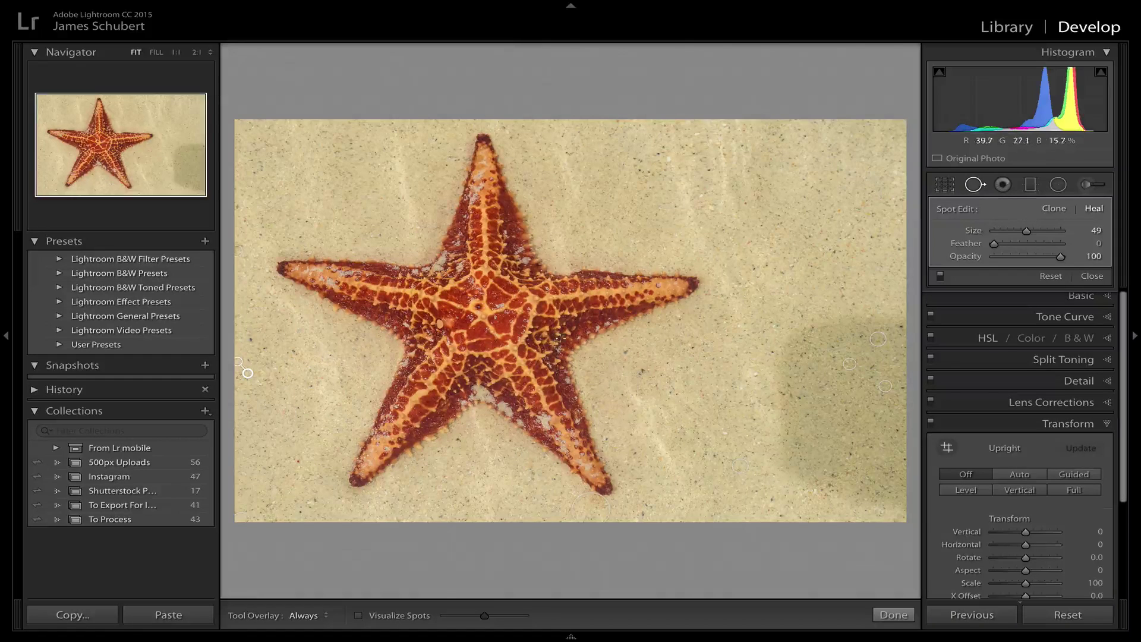
{"action": "left_click", "coordinate": [643, 371]}
{"action": "left_click", "coordinate": [251, 340]}
{"action": "left_click", "coordinate": [625, 352]}
- Toggle spot healing off and on twice to compare, then close Spot Removal with healing kept
{"action": "left_click", "coordinate": [973, 186]}
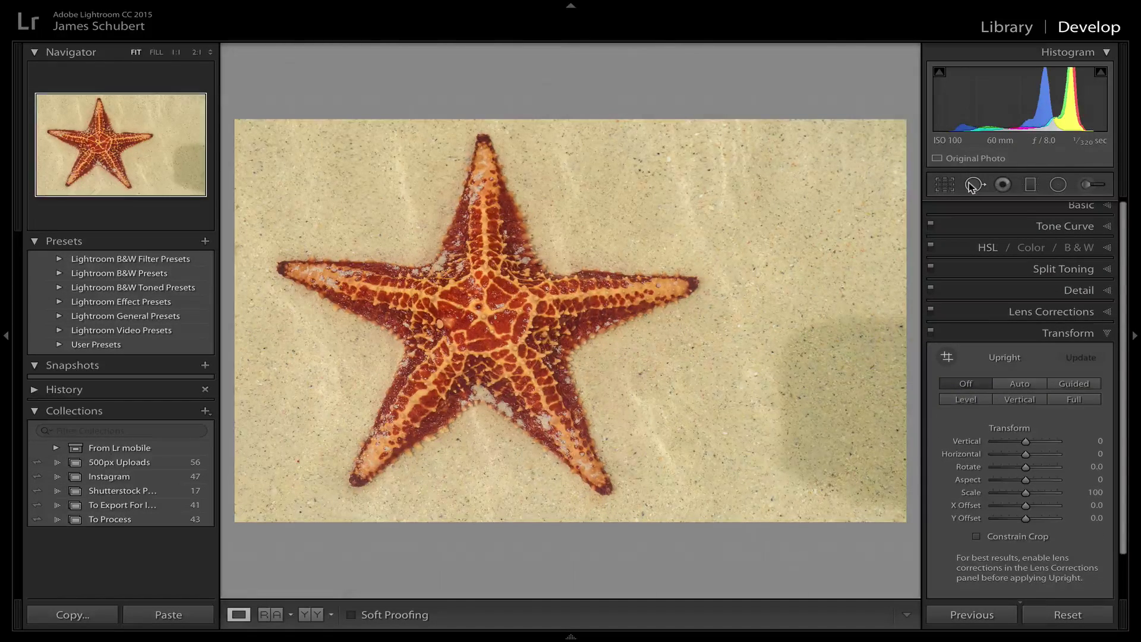
{"action": "left_click", "coordinate": [972, 186]}
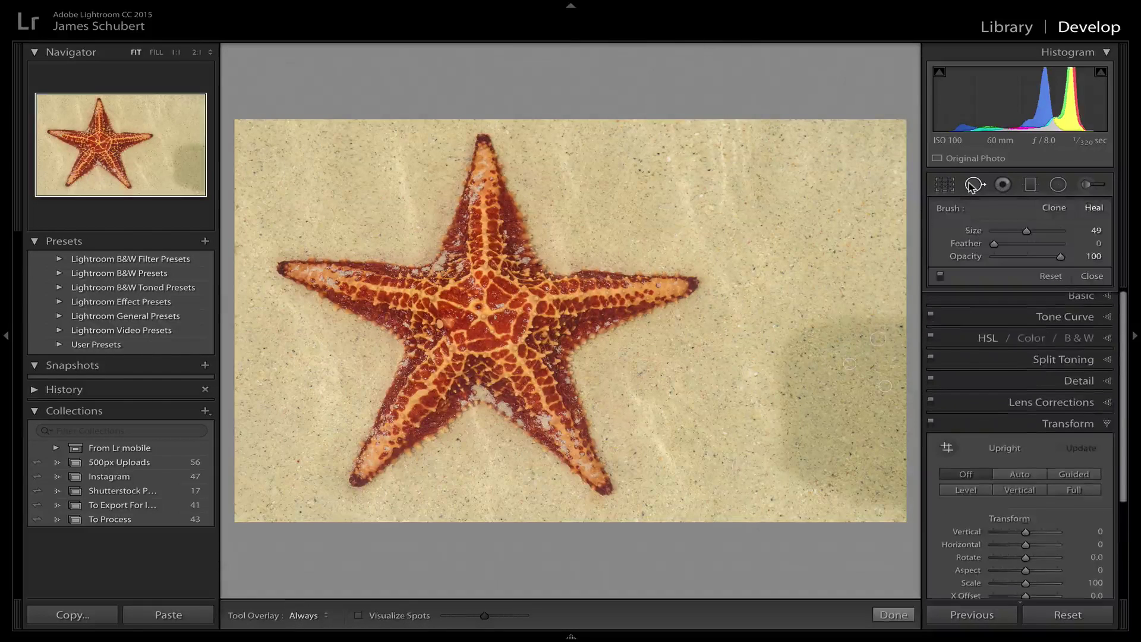
{"action": "left_click", "coordinate": [940, 274]}
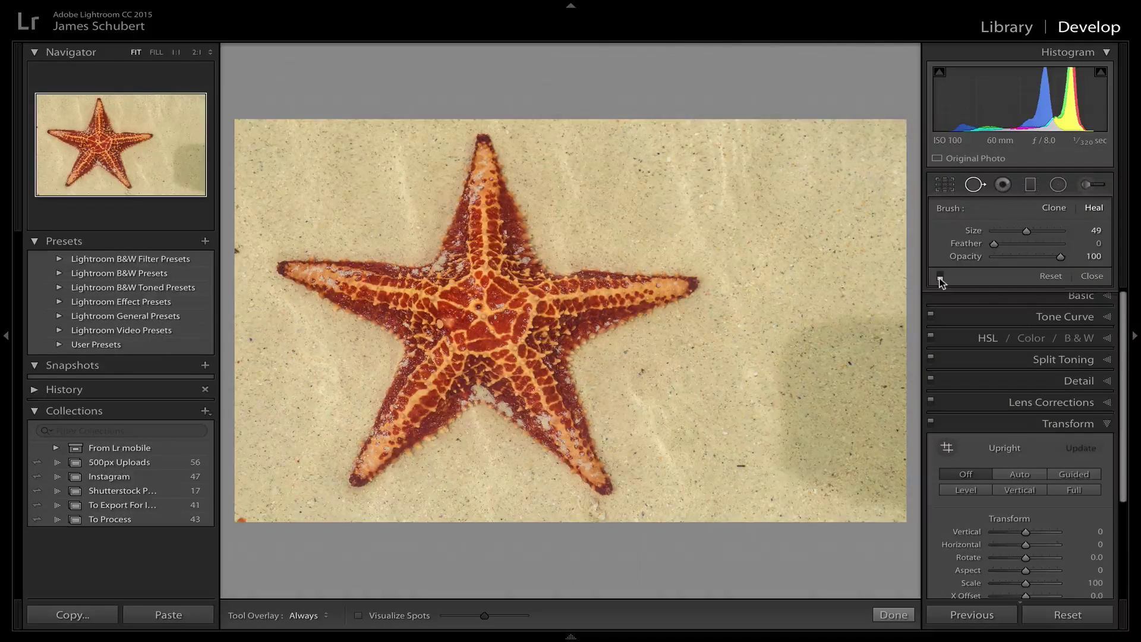
{"action": "left_click", "coordinate": [941, 275]}
{"action": "left_click", "coordinate": [941, 275]}
{"action": "left_click", "coordinate": [941, 275]}
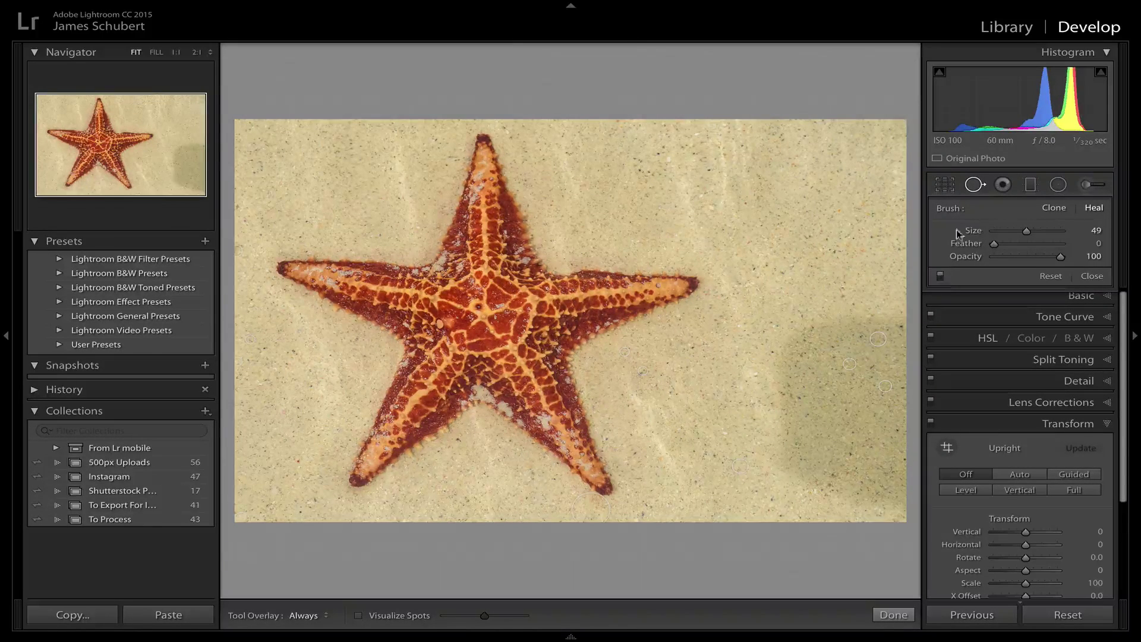
{"action": "left_click", "coordinate": [975, 185]}
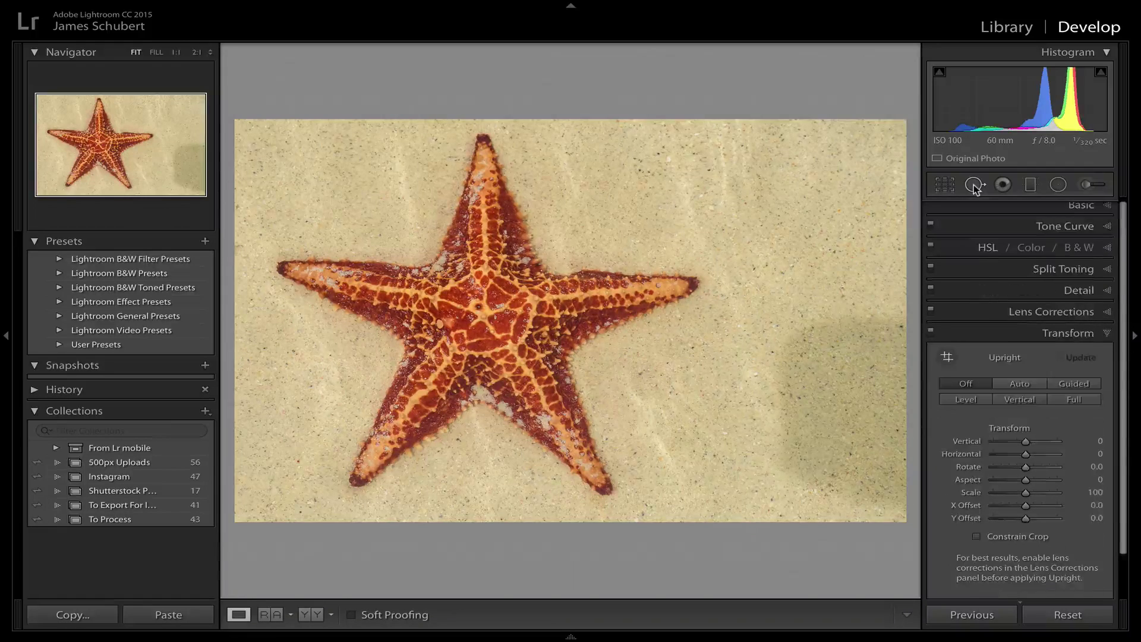
{"action": "scroll", "coordinate": [1003, 430], "scroll_direction": "down", "scroll_amount": 1}
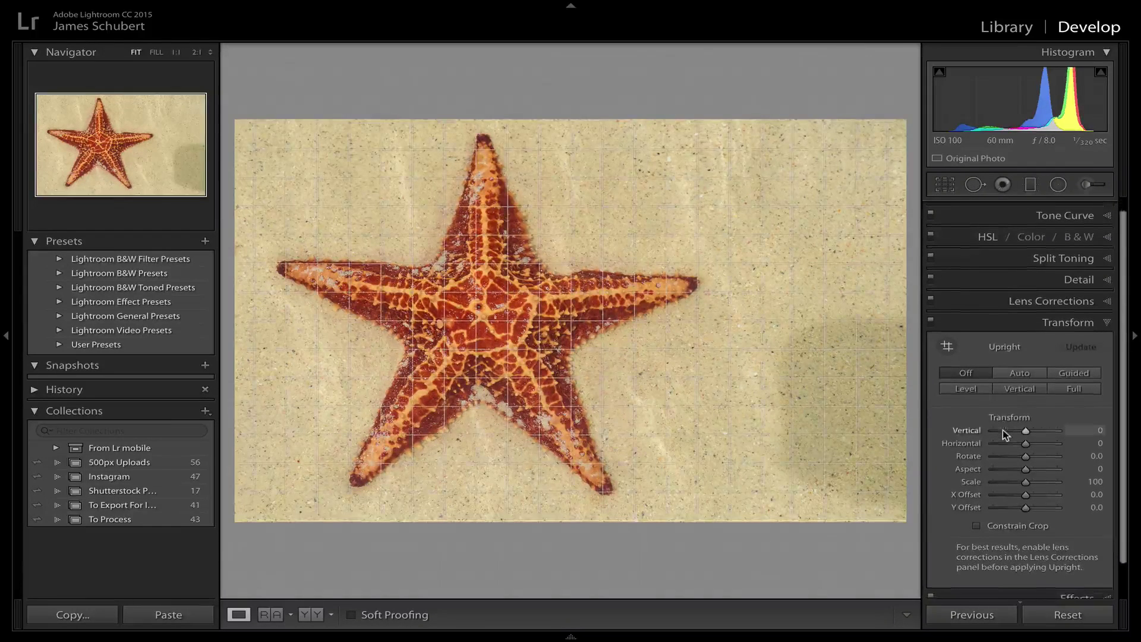
- Set Post-Crop Vignetting Amount to -10 in the Effects panel, Highlight Priority style
{"action": "left_click", "coordinate": [1107, 323]}
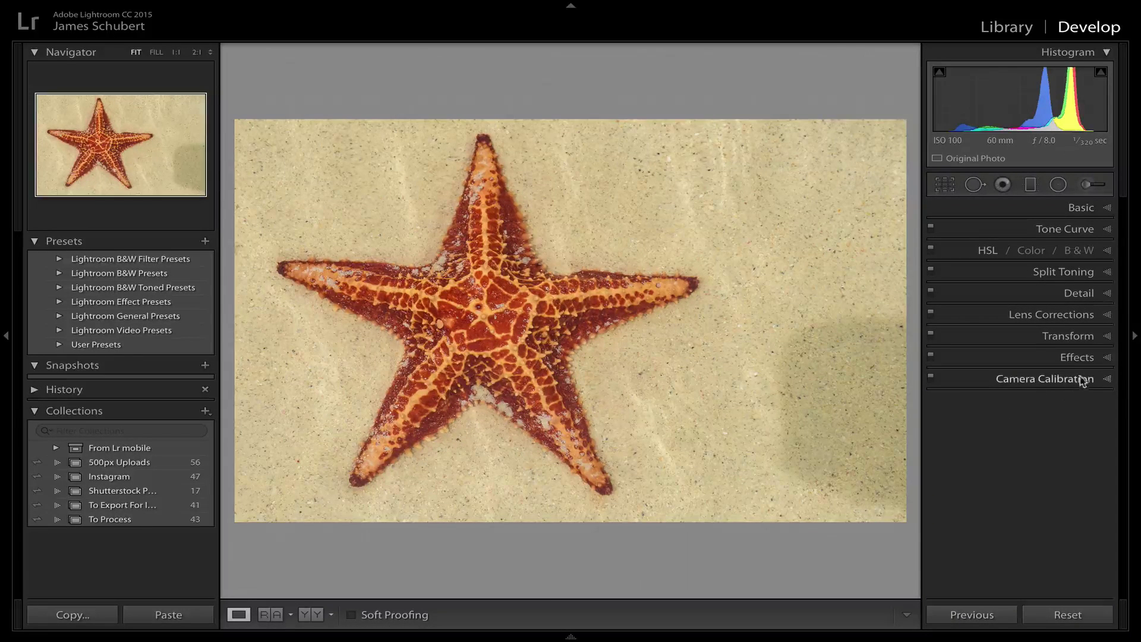
{"action": "left_click", "coordinate": [1110, 359]}
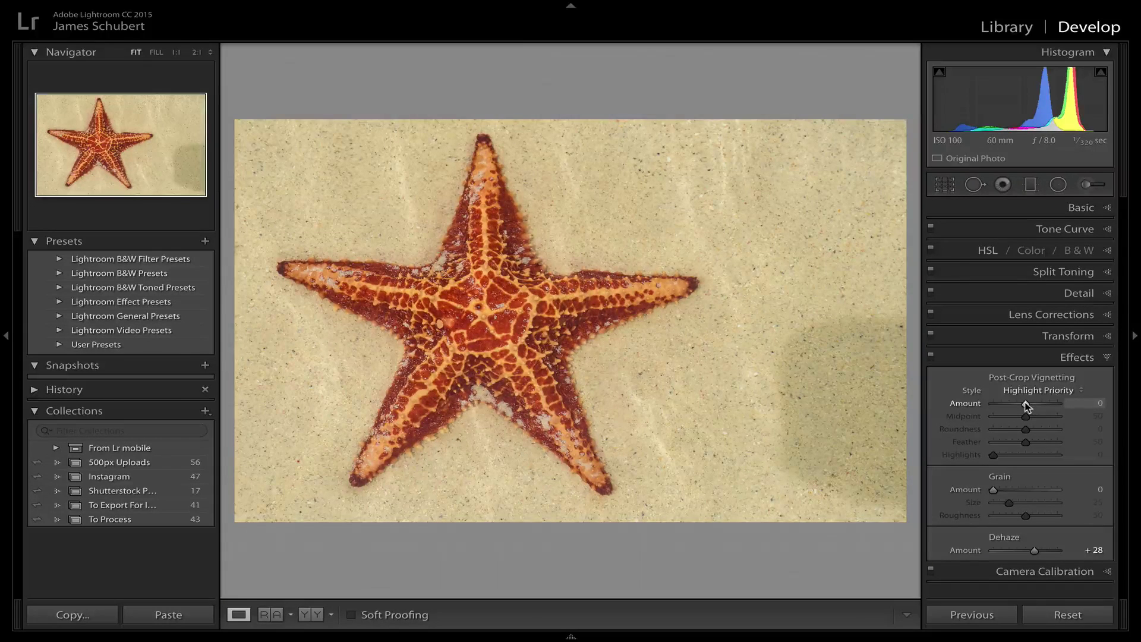
{"action": "left_click_drag", "start_coordinate": [1027, 406], "coordinate": [1022, 401]}
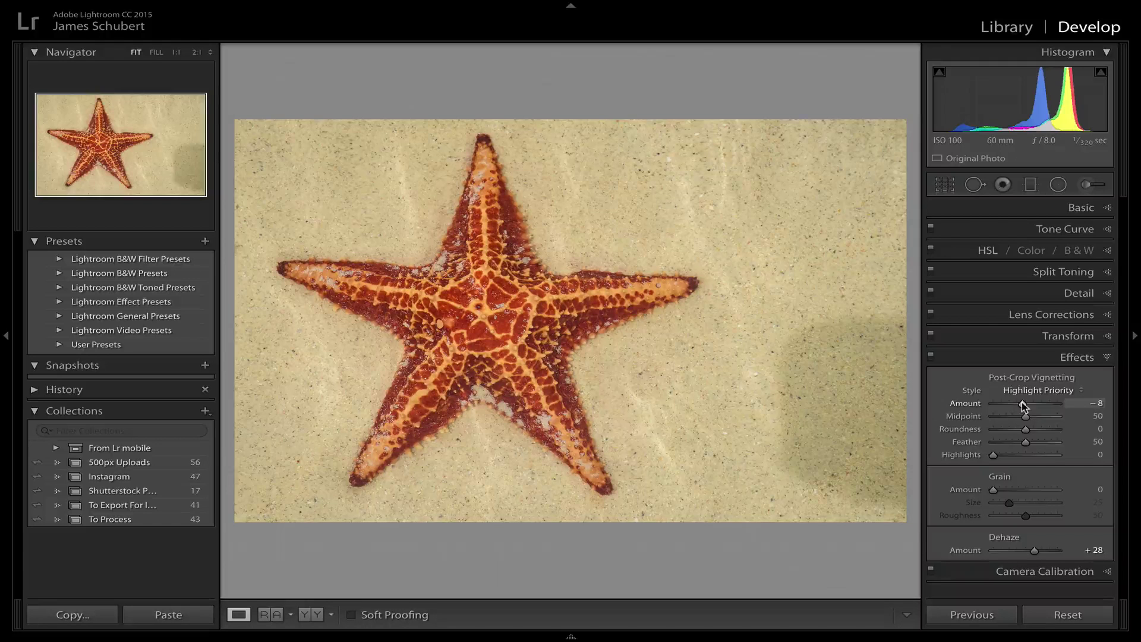
{"action": "left_click_drag", "start_coordinate": [1022, 402], "coordinate": [1015, 402]}
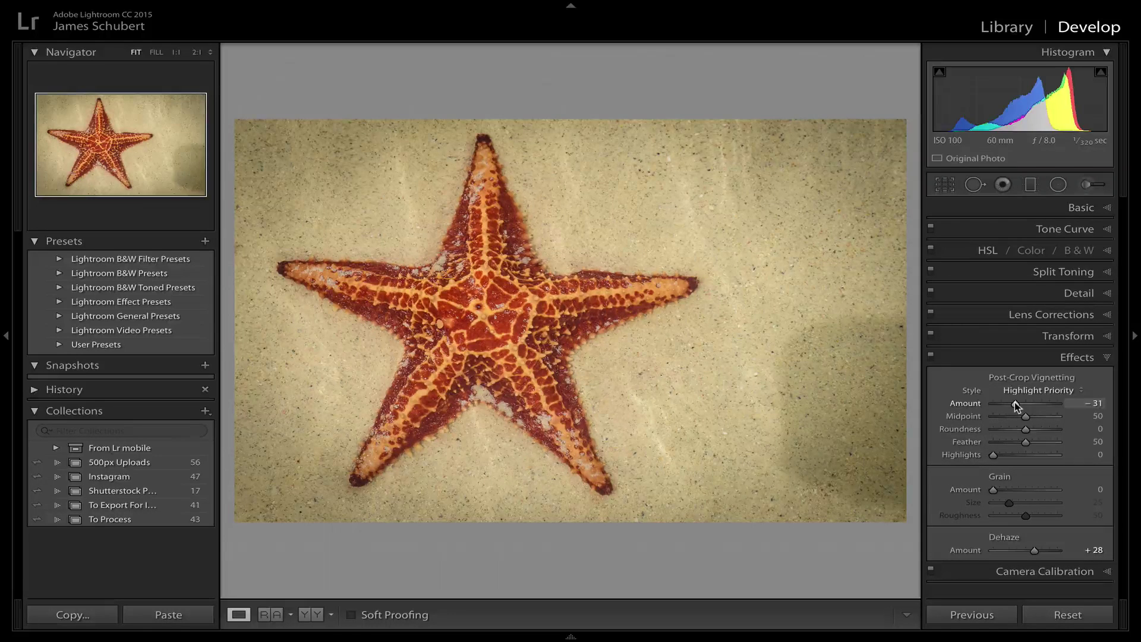
{"action": "left_click_drag", "start_coordinate": [1016, 403], "coordinate": [1023, 403]}
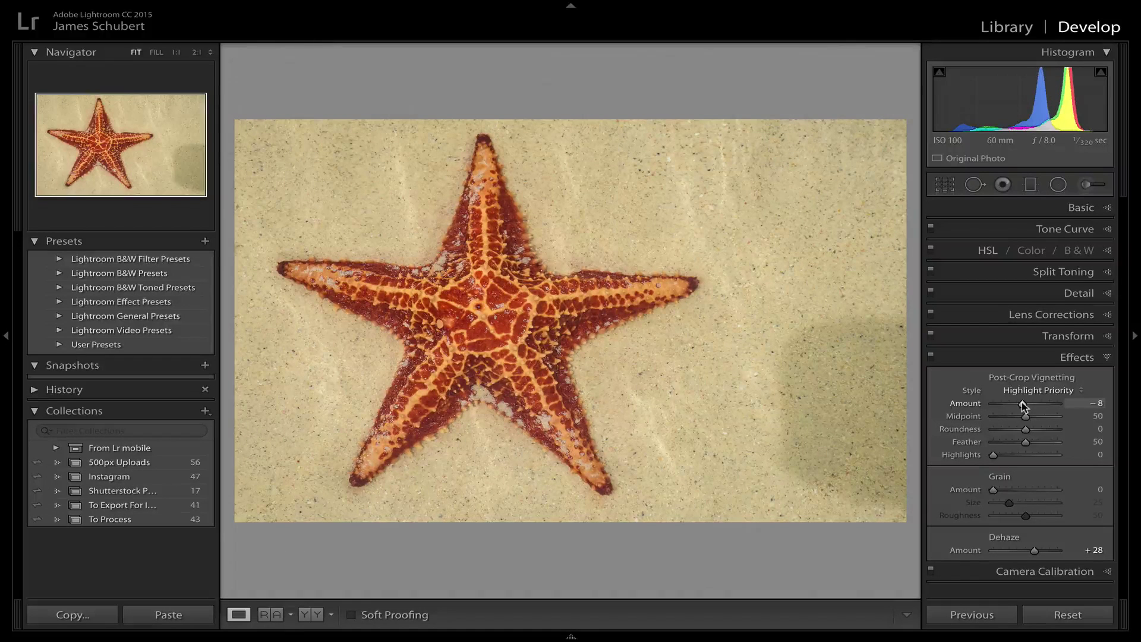
{"action": "left_click", "coordinate": [1093, 403]}
{"action": "type", "text": "-10"}
{"action": "key", "text": "Return"}
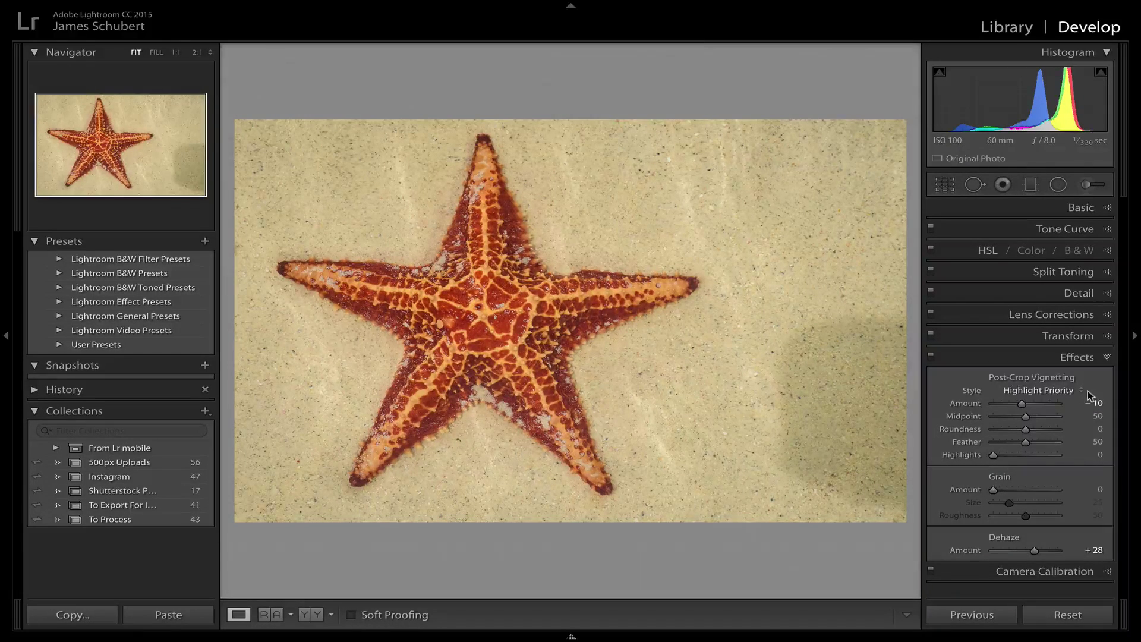
- Open JIM_2022.NEF in Photoshop via Photo > Edit In > Edit in Adobe Photoshop CC 2017
{"action": "mouse_move", "coordinate": [50, 5]}
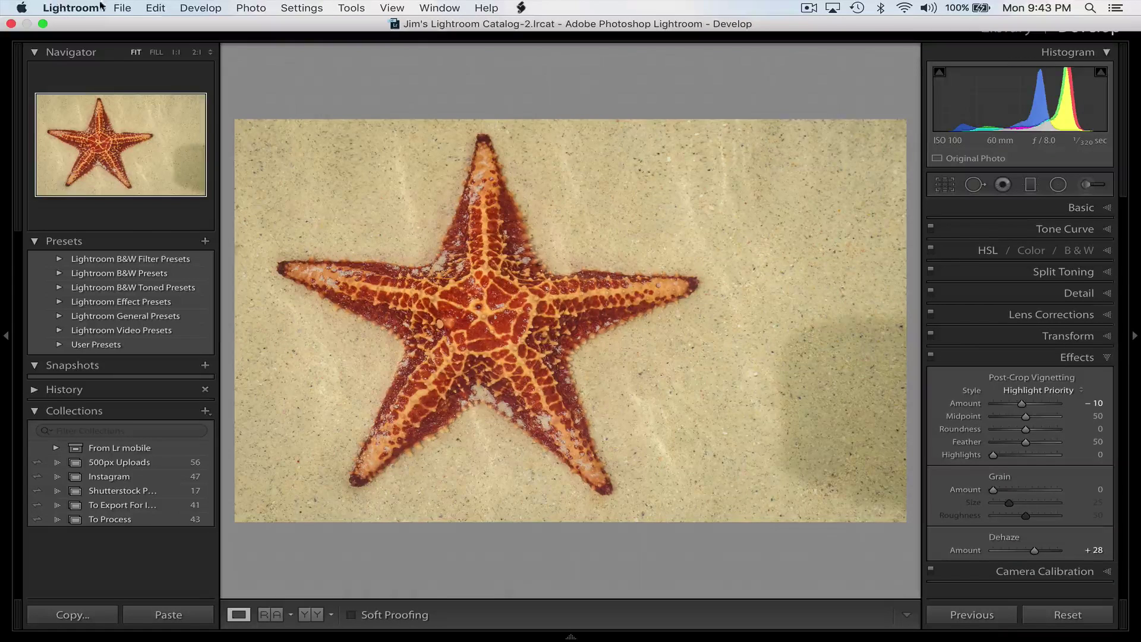
{"action": "left_click", "coordinate": [126, 11]}
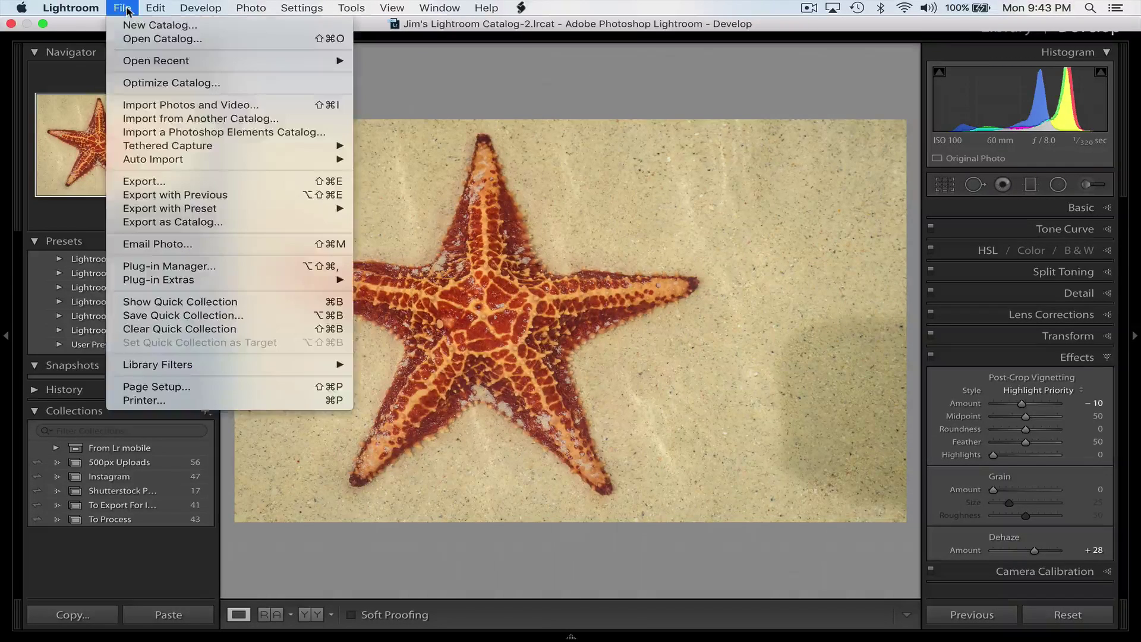
{"action": "mouse_move", "coordinate": [155, 9]}
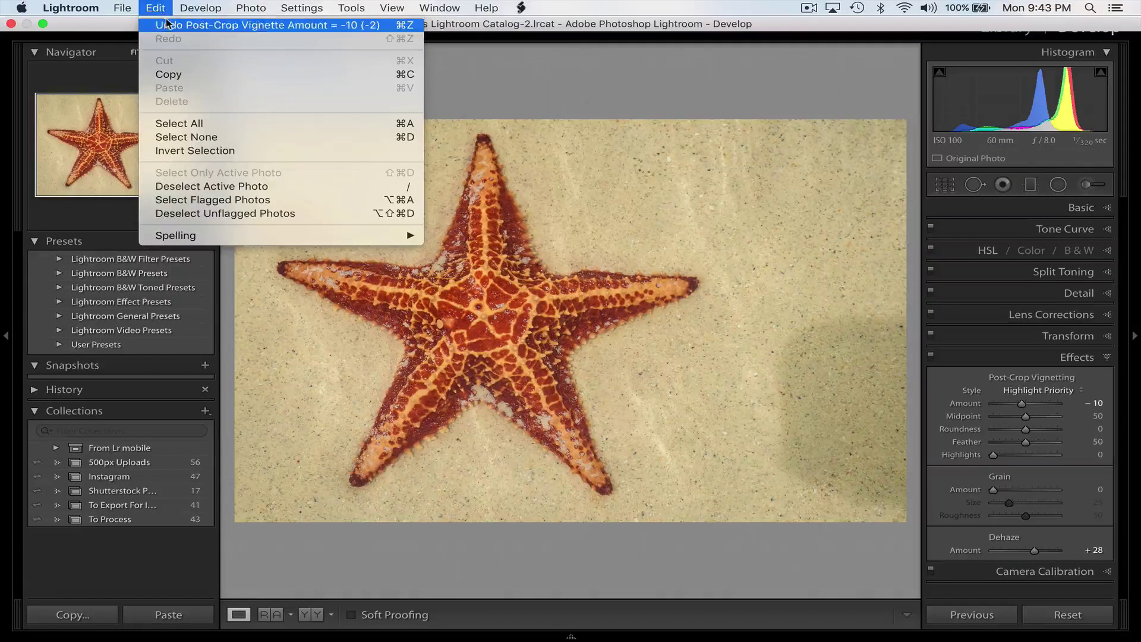
{"action": "mouse_move", "coordinate": [252, 12]}
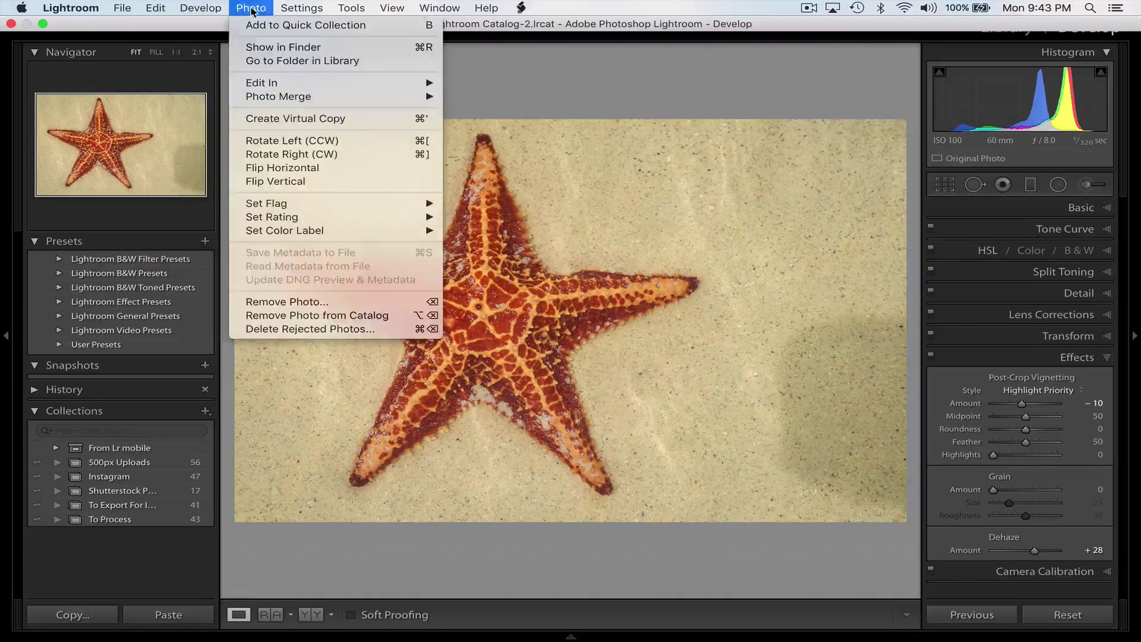
{"action": "mouse_move", "coordinate": [309, 86]}
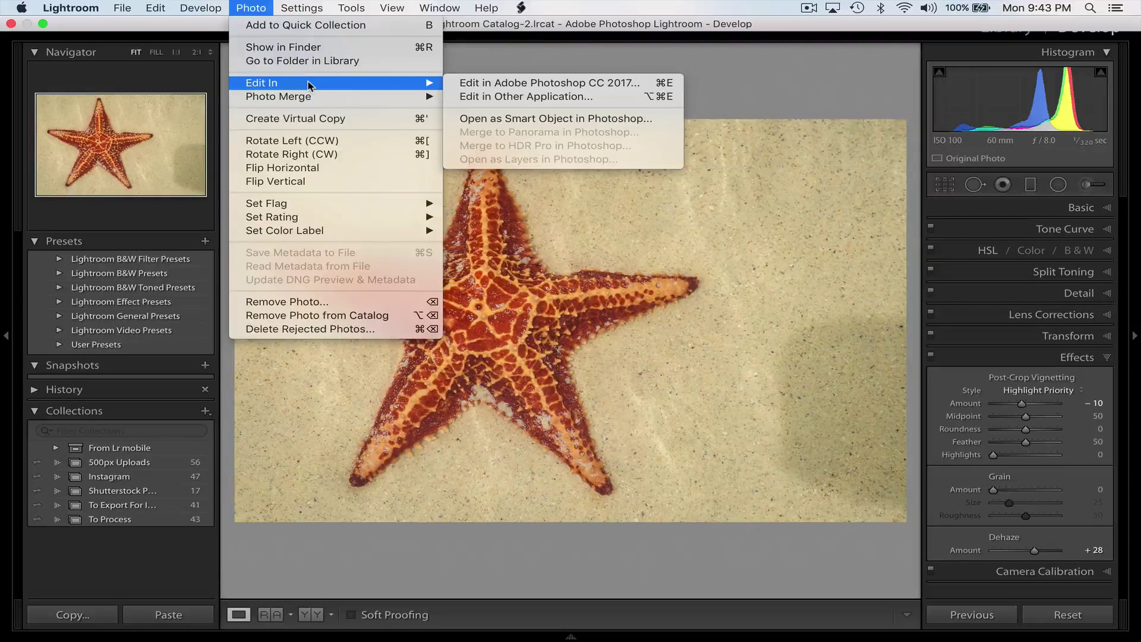
{"action": "left_click", "coordinate": [480, 85]}
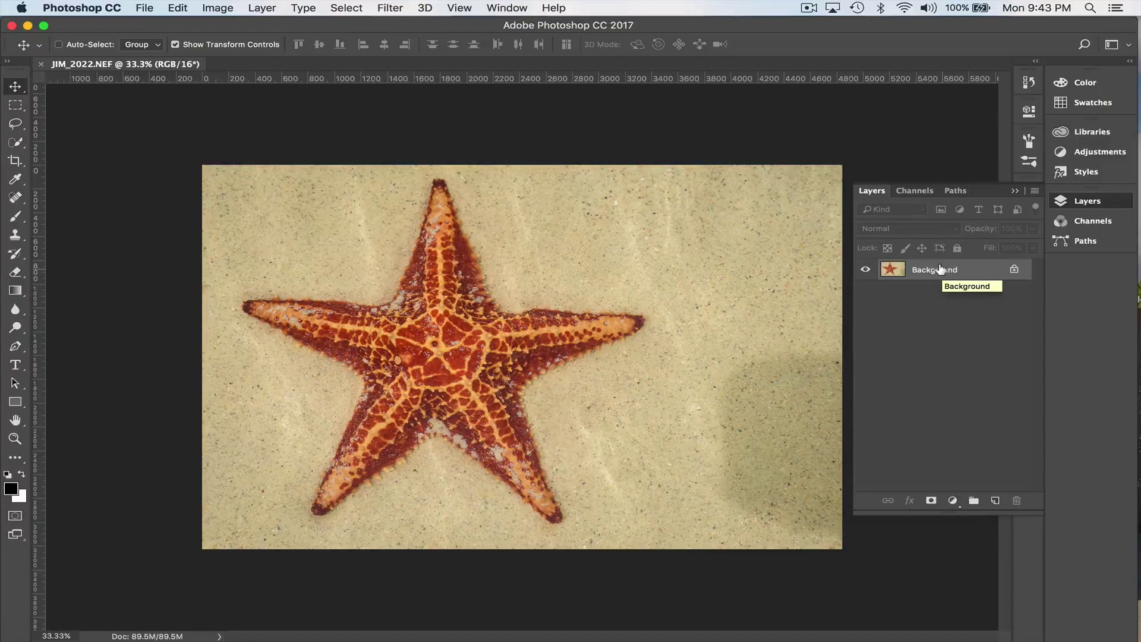
- Duplicate the Background layer as 'Clone' and collapse the Layers panel
{"action": "right_click", "coordinate": [942, 271]}
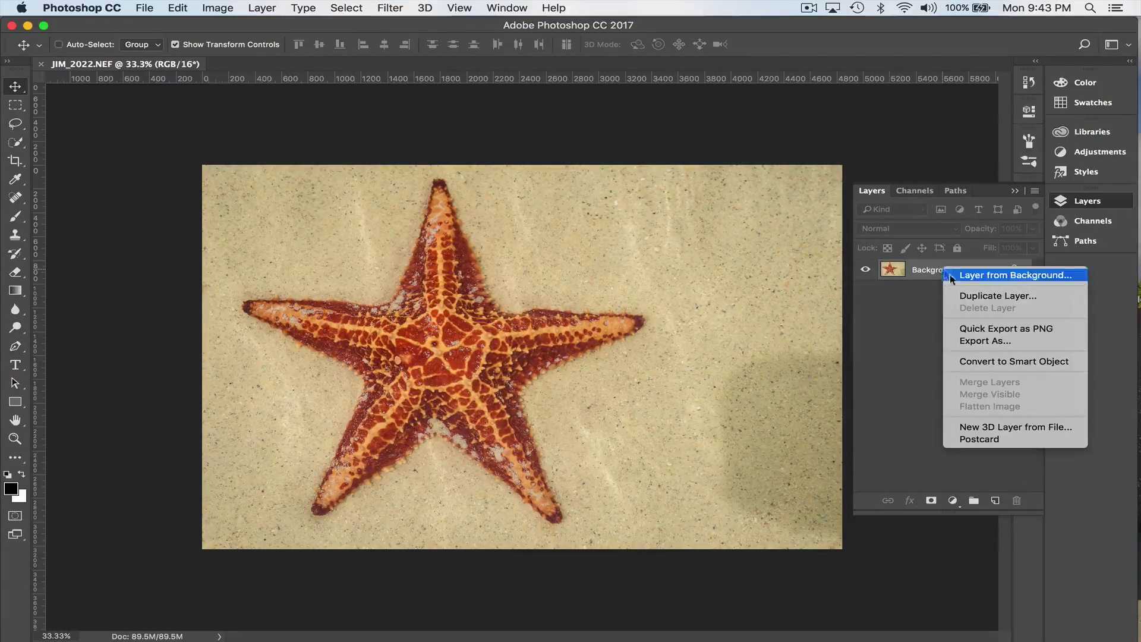
{"action": "left_click", "coordinate": [970, 300]}
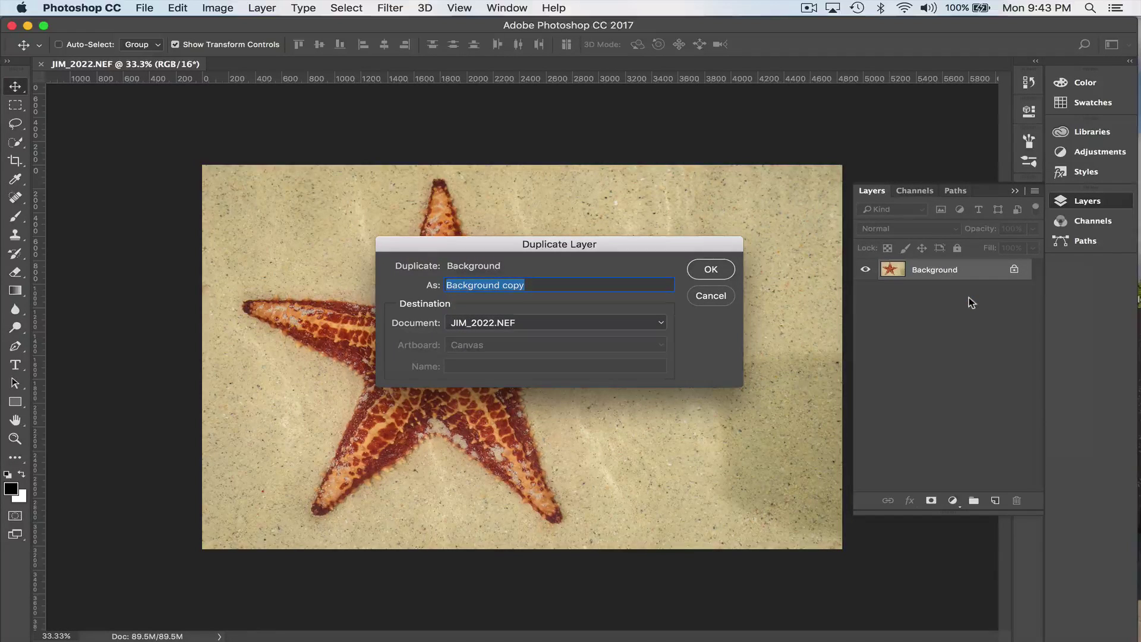
{"action": "type", "text": "Clone"}
{"action": "key", "text": "Return"}
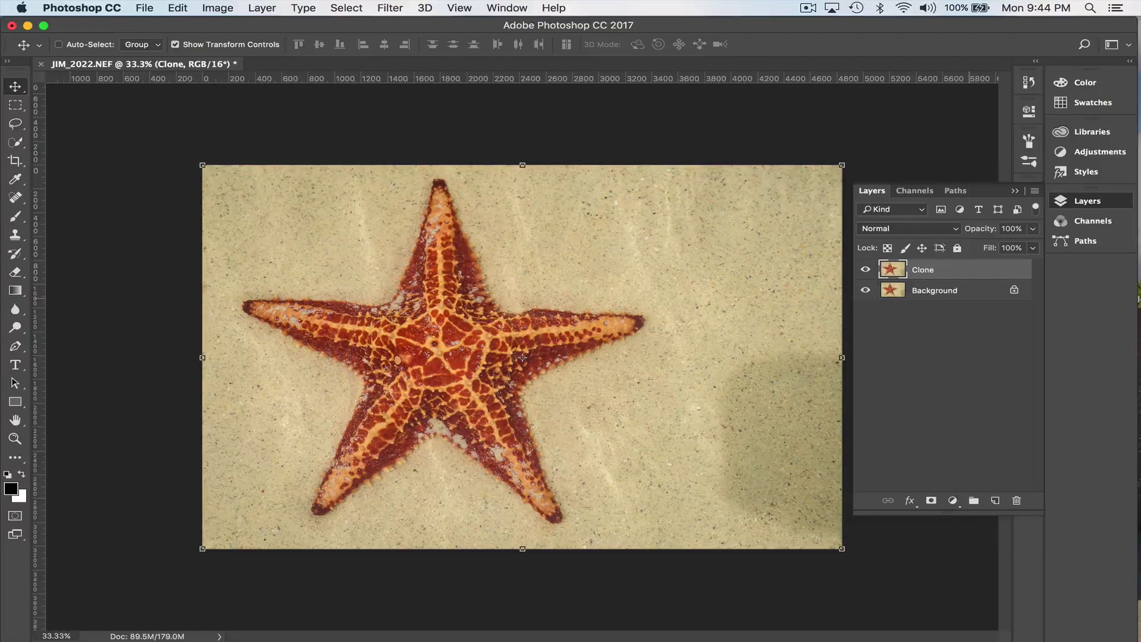
{"action": "left_click", "coordinate": [1016, 191]}
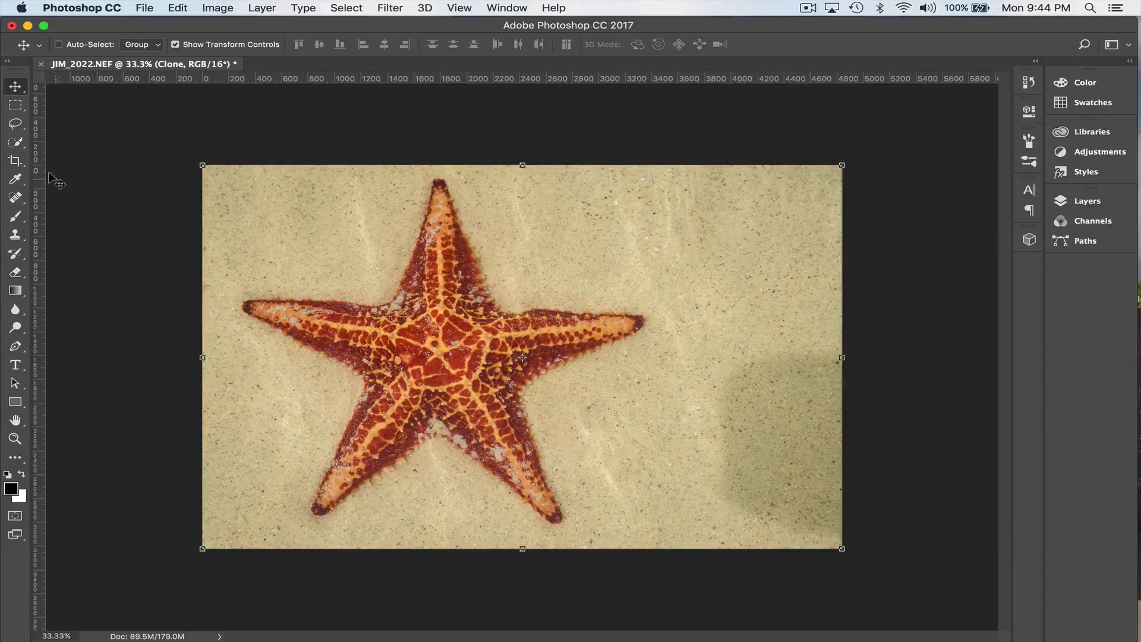
- Lasso the dark lower-right shadow and fill it with Edit > Fill using Content-Aware
{"action": "left_click", "coordinate": [16, 126]}
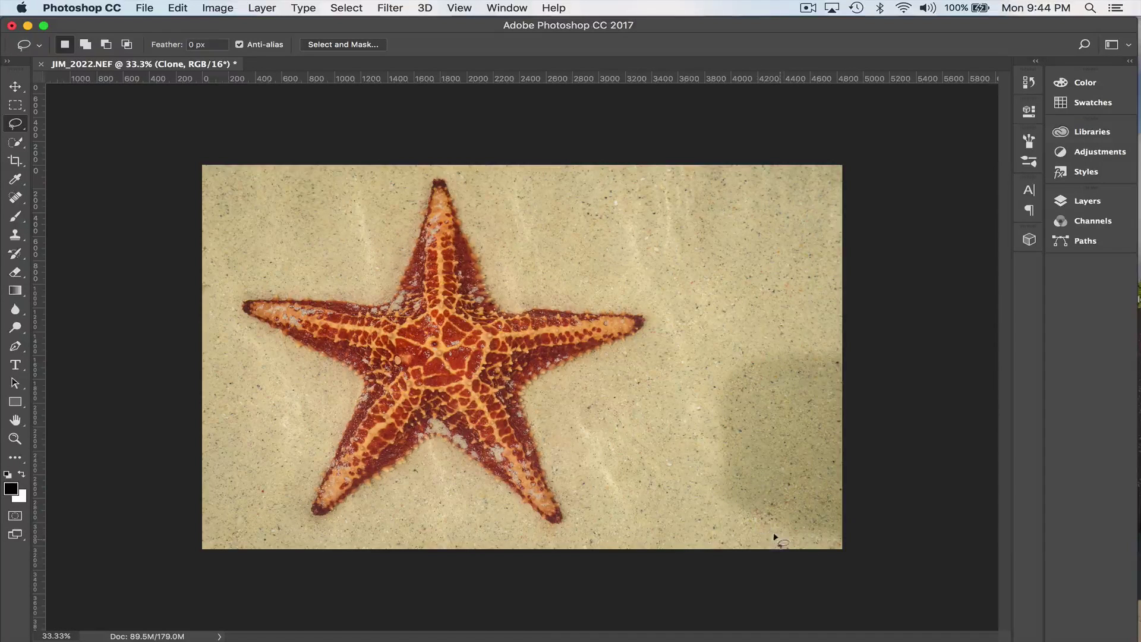
{"action": "mouse_move", "coordinate": [762, 535]}
{"action": "left_mouse_down"}
{"action": "mouse_move", "coordinate": [708, 501]}
{"action": "mouse_move", "coordinate": [711, 360]}
{"action": "mouse_move", "coordinate": [740, 341]}
{"action": "mouse_move", "coordinate": [829, 332]}
{"action": "mouse_move", "coordinate": [853, 363]}
{"action": "mouse_move", "coordinate": [863, 417]}
{"action": "mouse_move", "coordinate": [871, 507]}
{"action": "mouse_move", "coordinate": [862, 547]}
{"action": "mouse_move", "coordinate": [759, 537]}
{"action": "left_mouse_up"}
{"action": "left_click", "coordinate": [147, 9]}
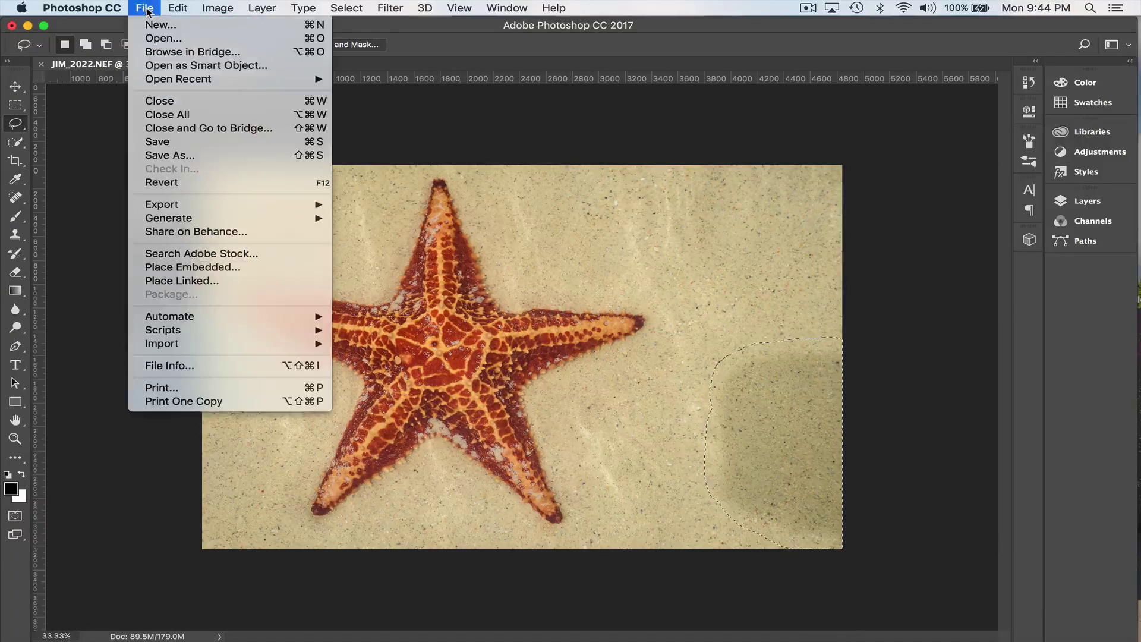
{"action": "mouse_move", "coordinate": [177, 9]}
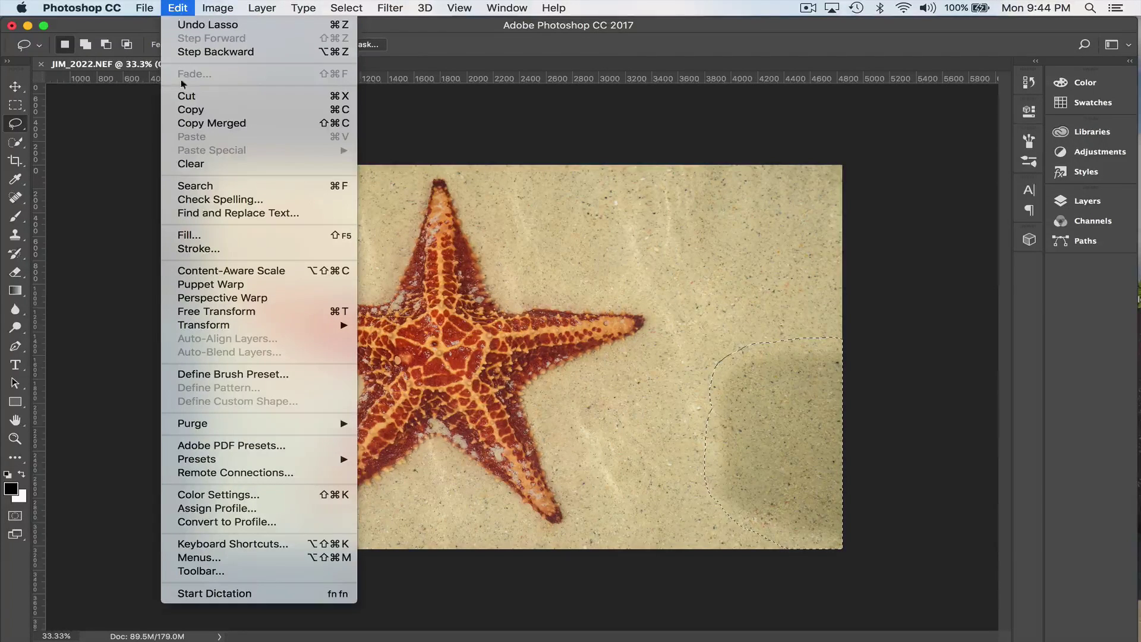
{"action": "left_click", "coordinate": [213, 235]}
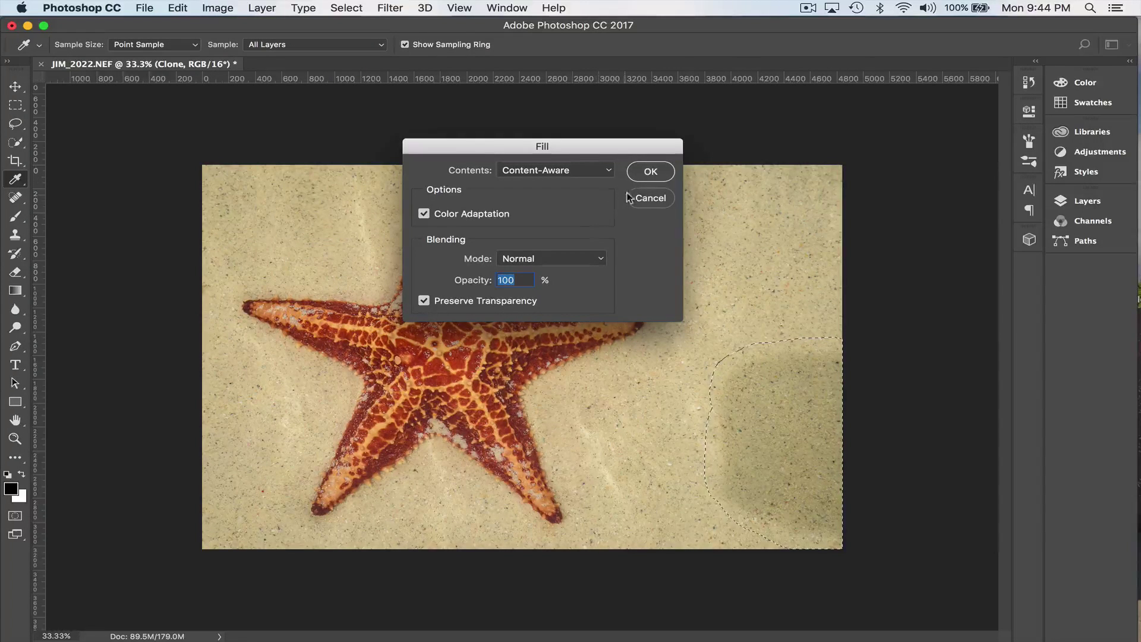
{"action": "left_click", "coordinate": [650, 172]}
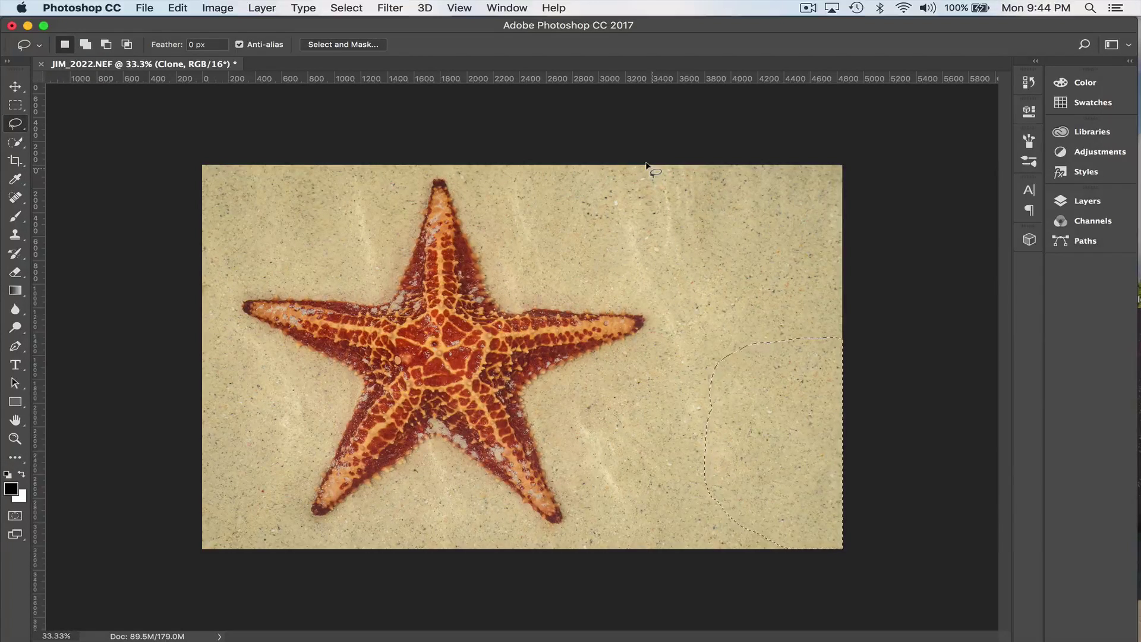
- Deselect, toggle the Clone layer's visibility to compare, and save as JIM_2022-Edit-2.psd
{"action": "key", "text": "super+d"}
{"action": "left_click", "coordinate": [1068, 202]}
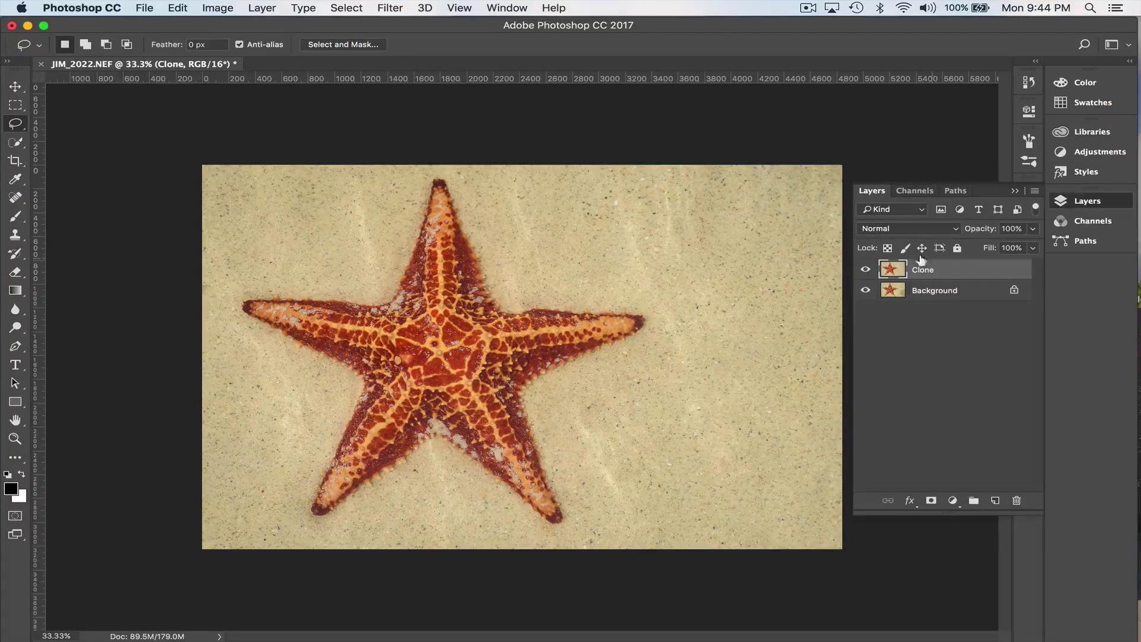
{"action": "left_click", "coordinate": [865, 269]}
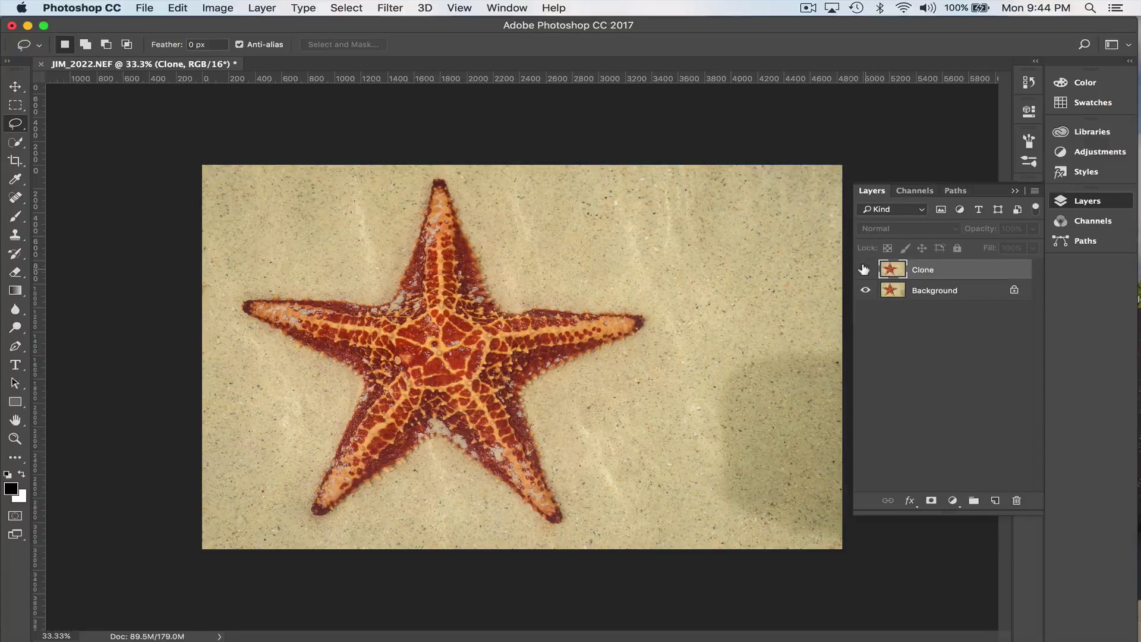
{"action": "left_click", "coordinate": [865, 270]}
{"action": "left_click", "coordinate": [865, 270]}
{"action": "left_click", "coordinate": [865, 269]}
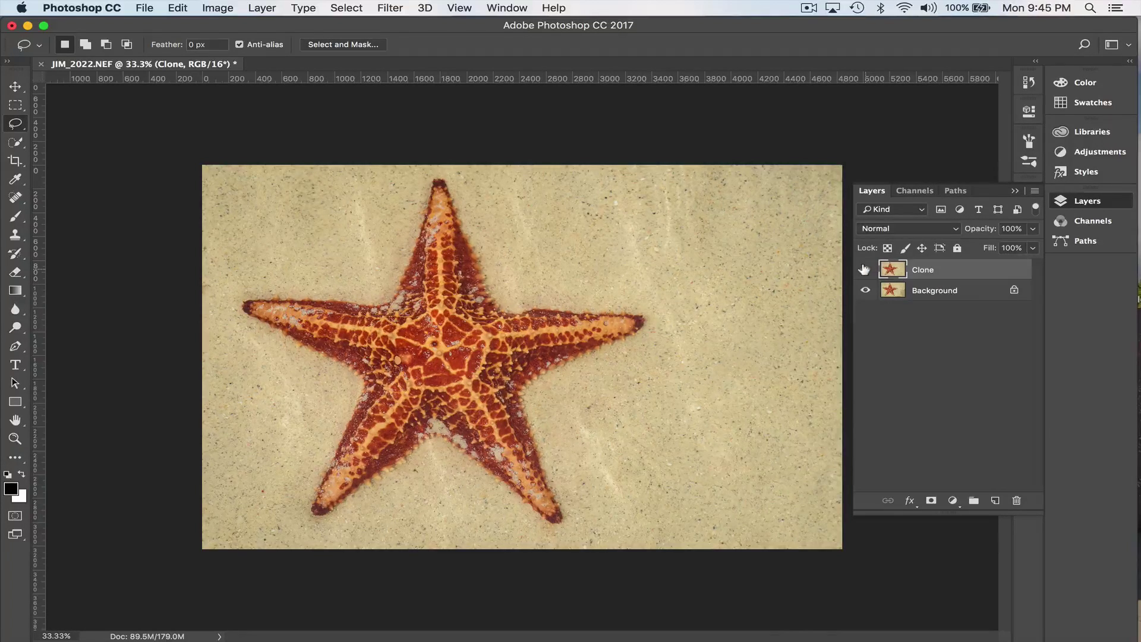
{"action": "left_click", "coordinate": [145, 13]}
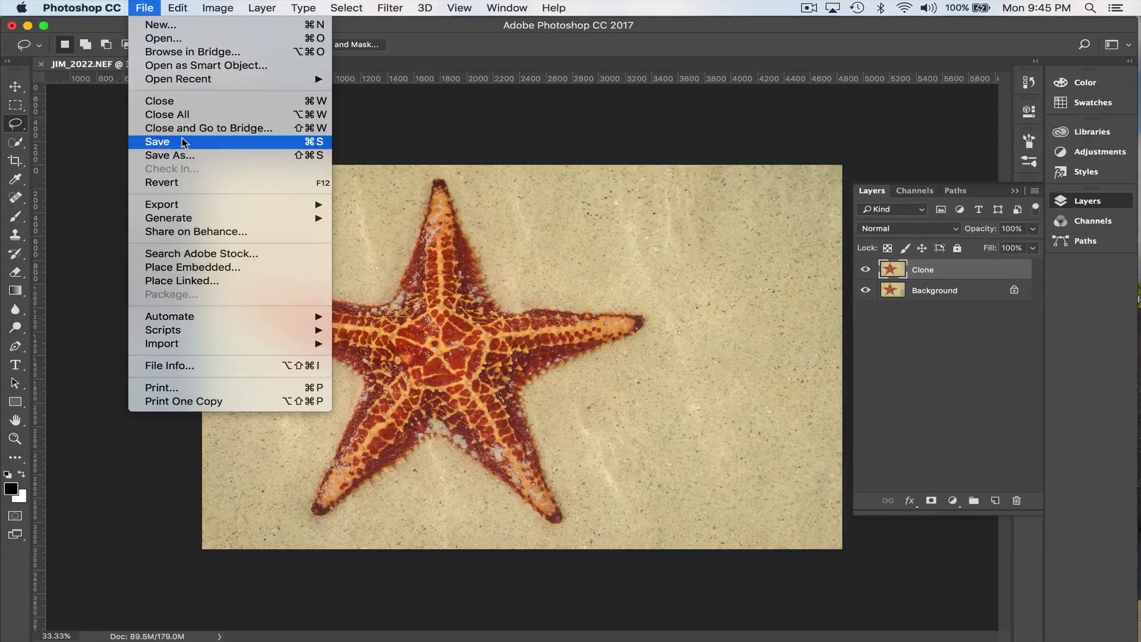
{"action": "left_click", "coordinate": [185, 144]}
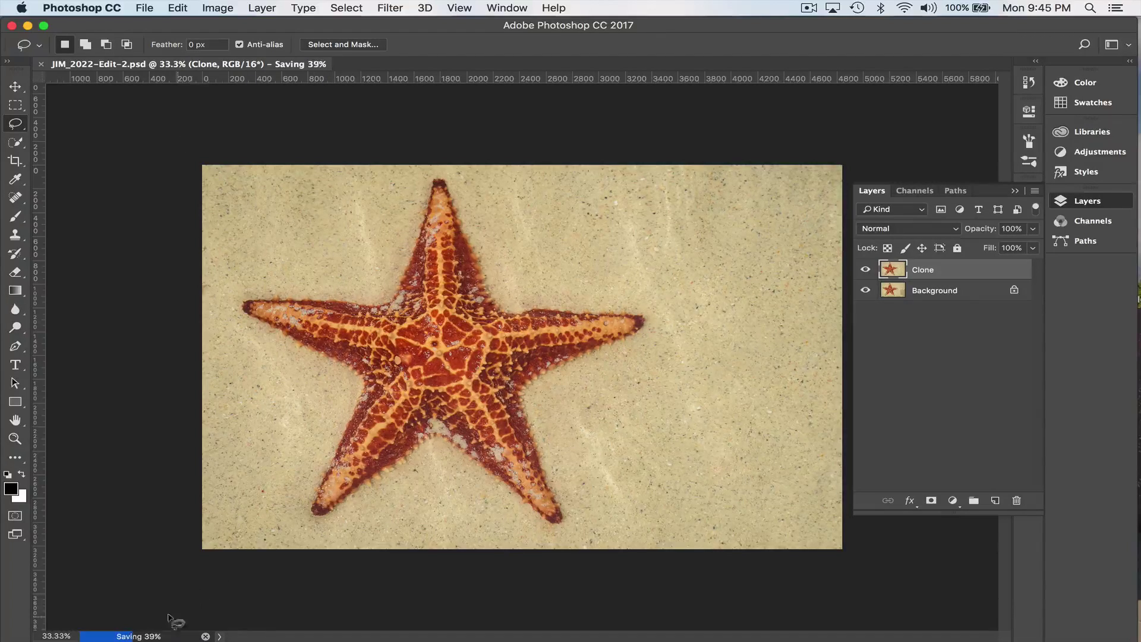
- Return to Lightroom and show the Library grid with the edited copy stacked beside the original
{"action": "key", "text": "ctrl+Up"}
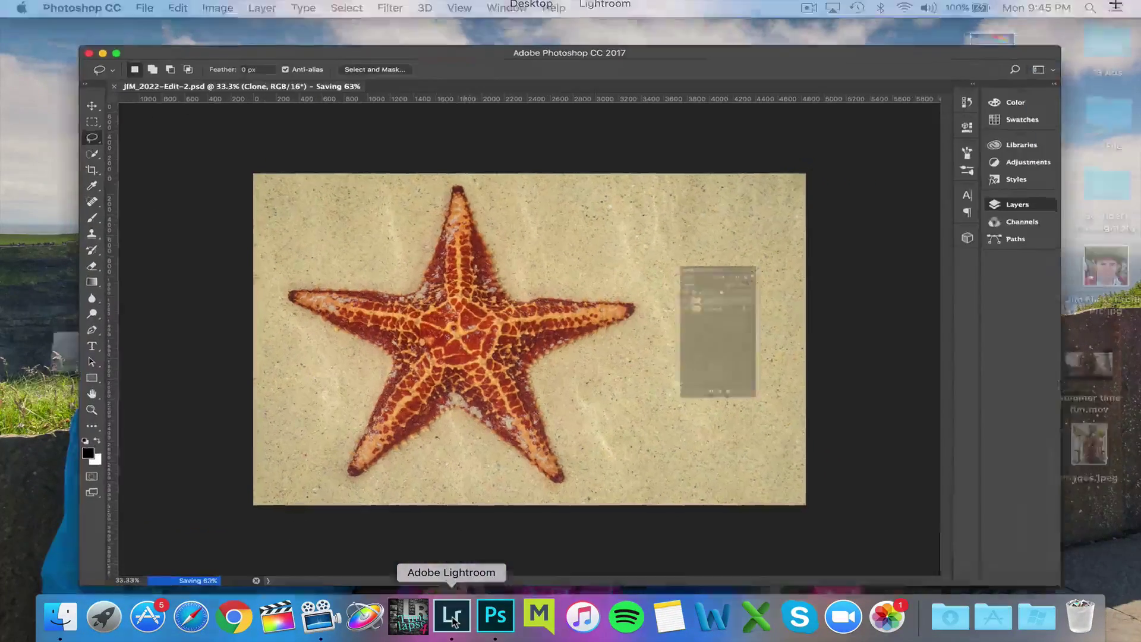
{"action": "left_click", "coordinate": [453, 618]}
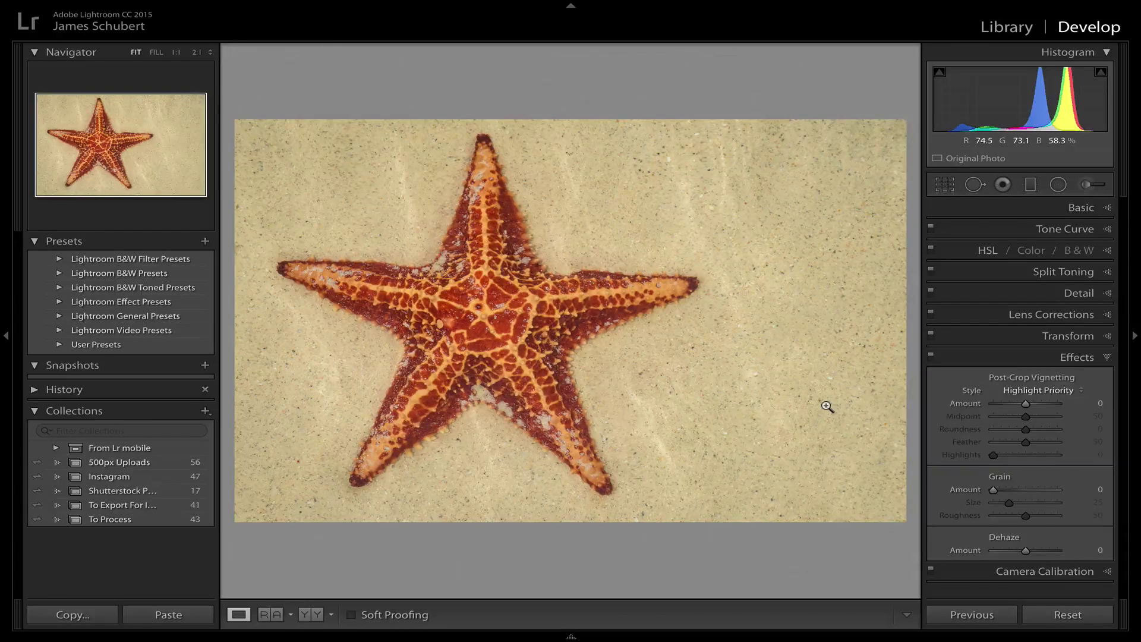
{"action": "left_click", "coordinate": [1001, 31]}
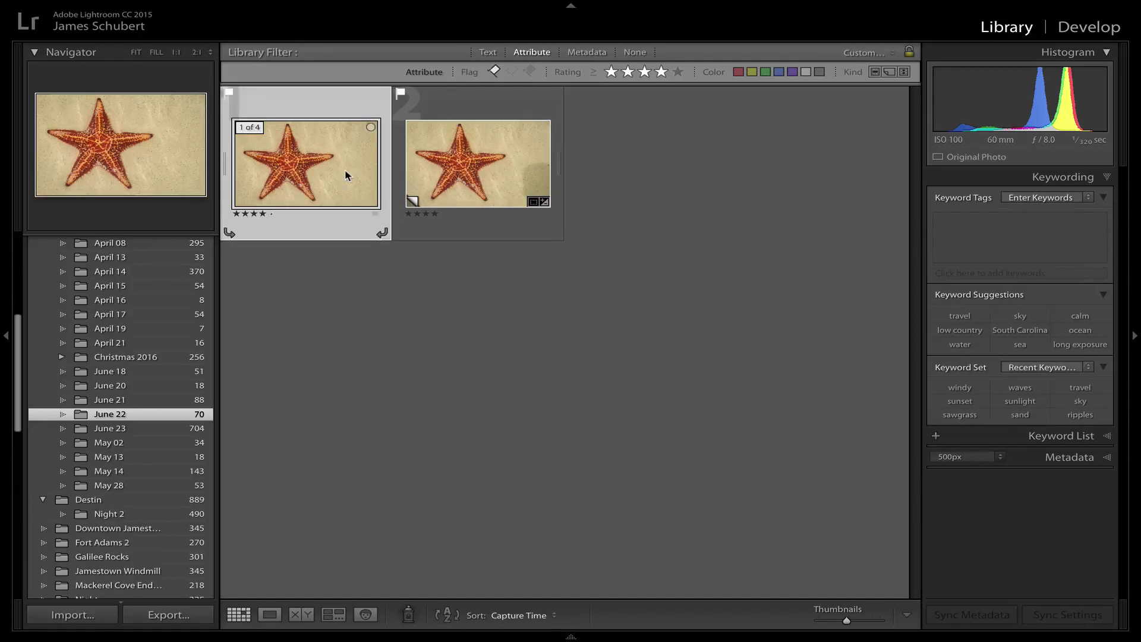
{"action": "left_click", "coordinate": [1081, 35]}
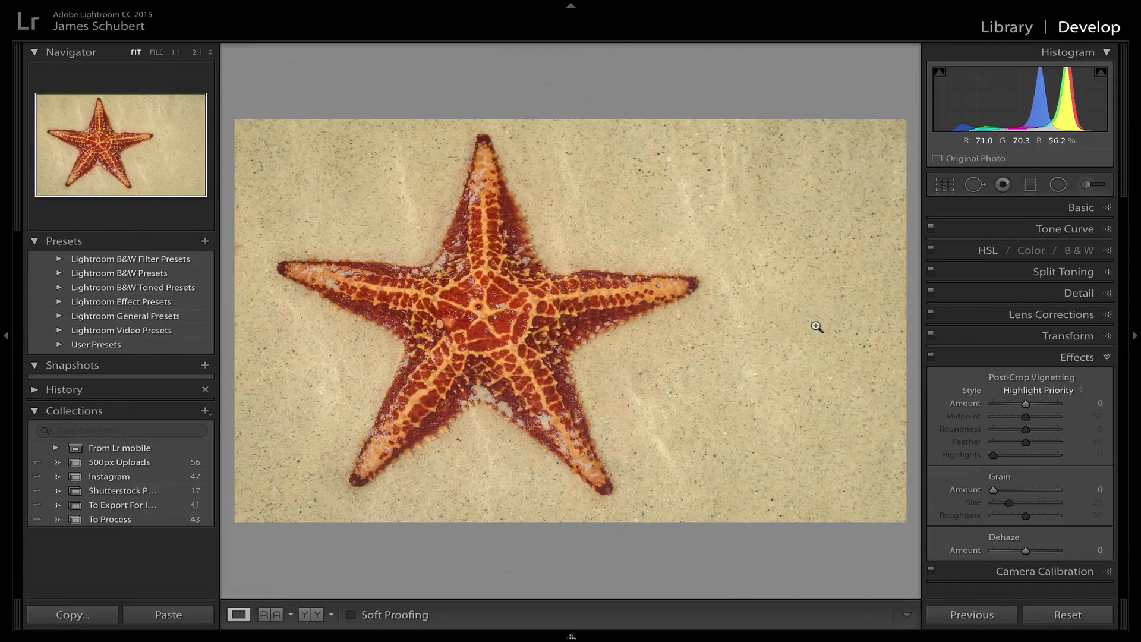
{"action": "key", "text": "y"}
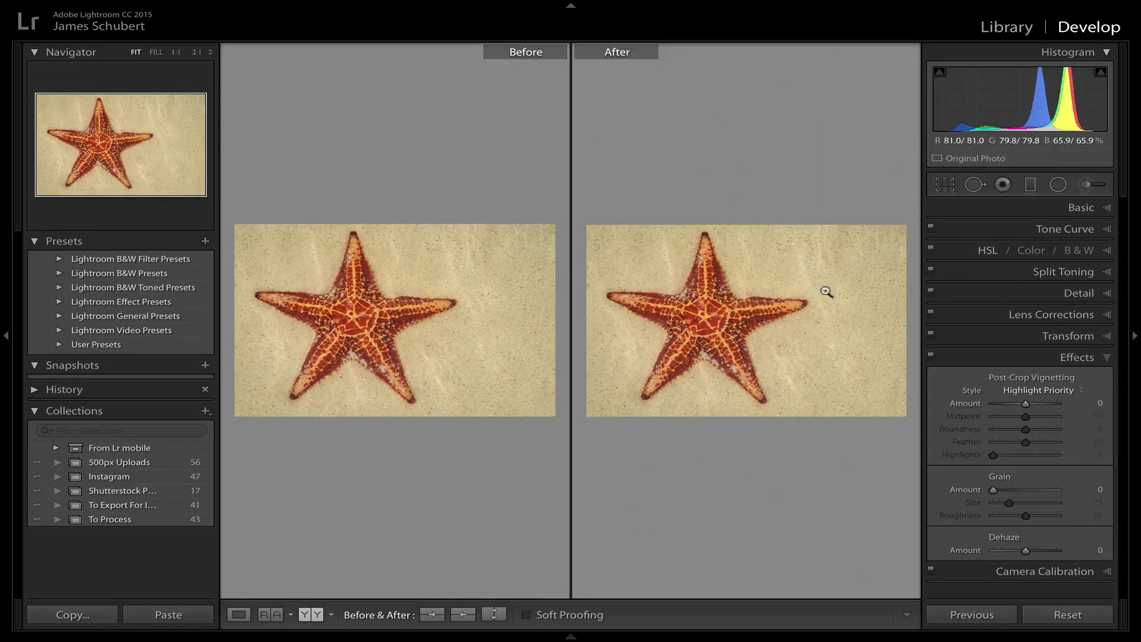
{"action": "left_click", "coordinate": [998, 28]}
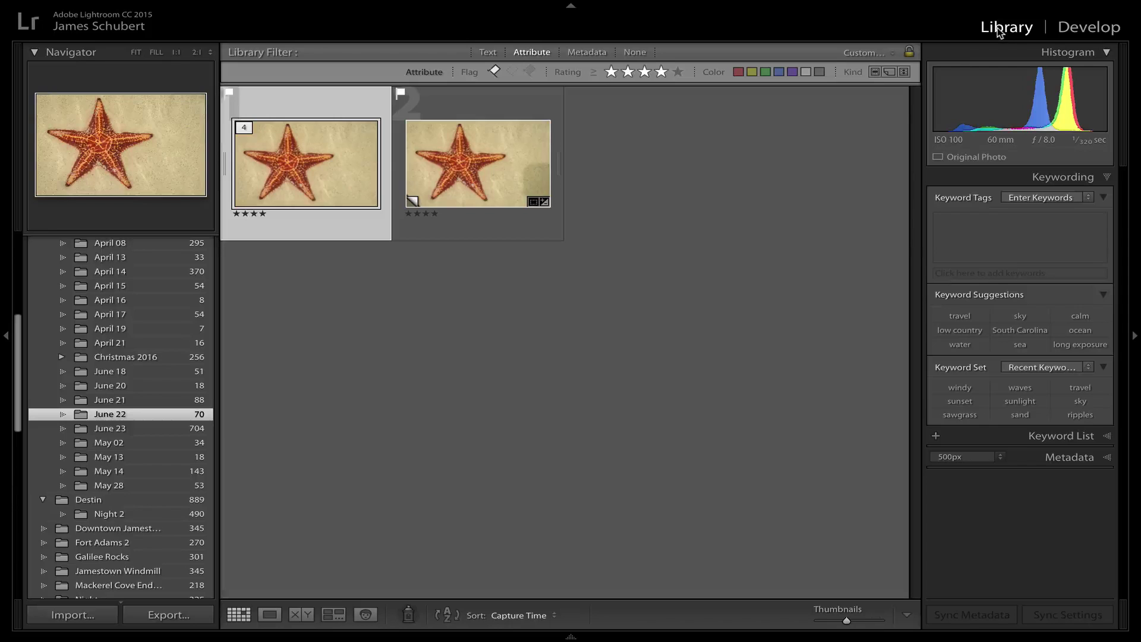
{"action": "left_click", "coordinate": [491, 173]}
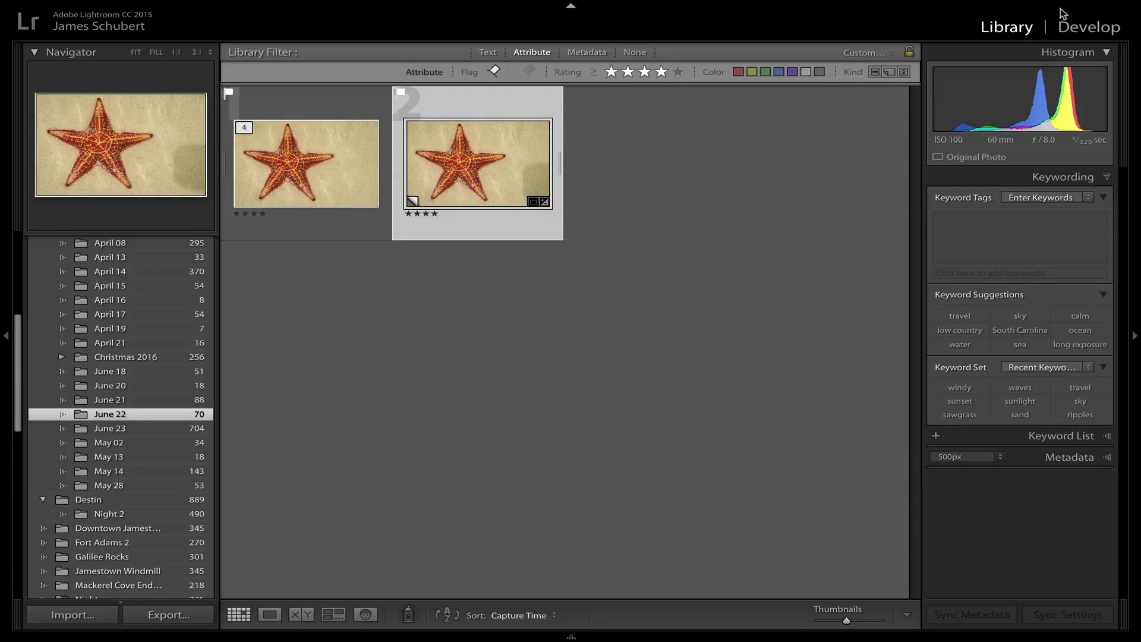
{"action": "left_click", "coordinate": [1080, 30]}
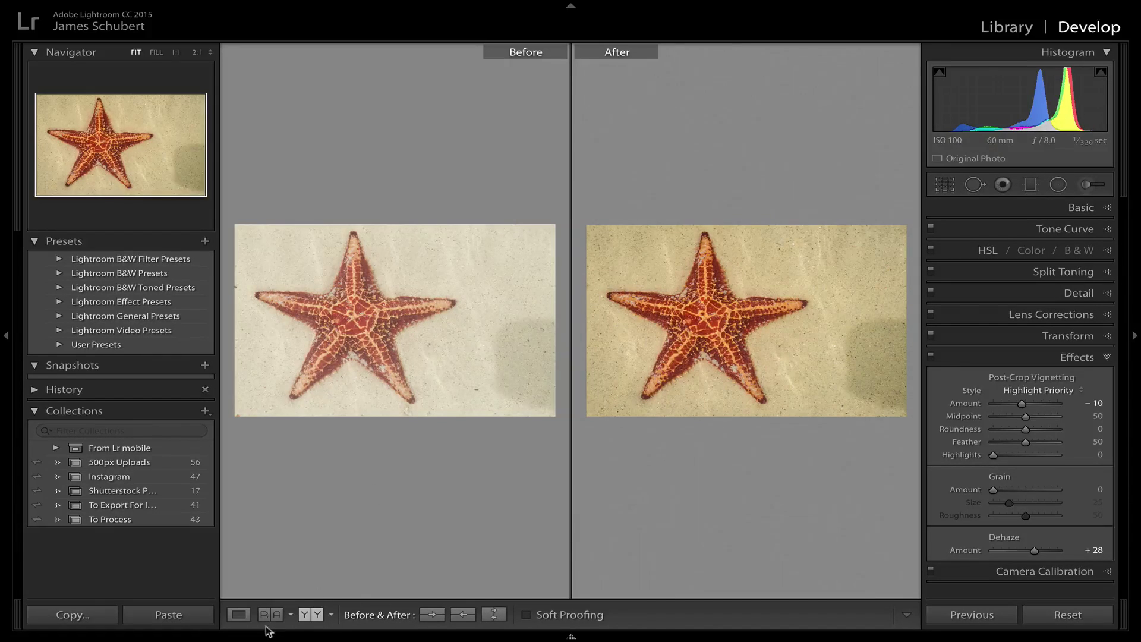
{"action": "left_click", "coordinate": [238, 616]}
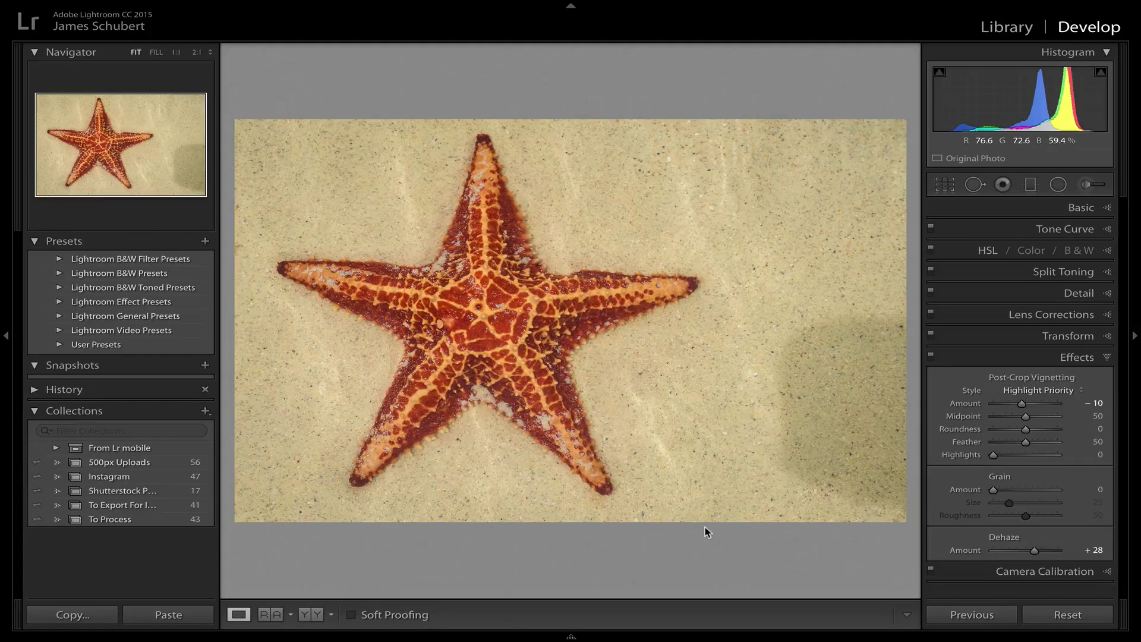
{"action": "key", "text": "backslash"}
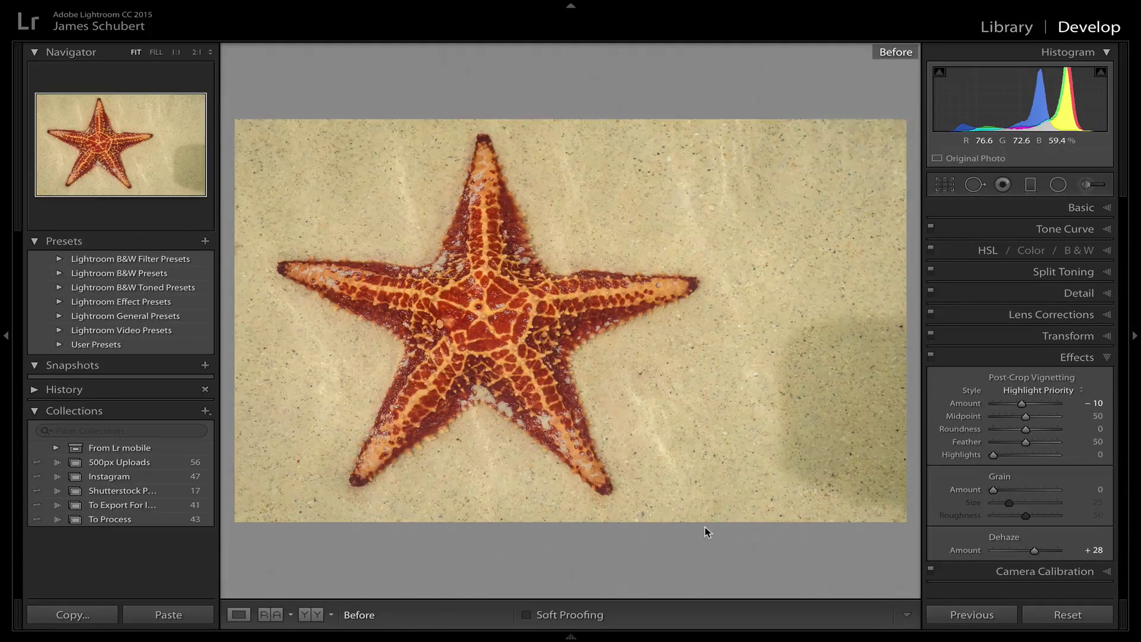
{"action": "key", "text": "backslash"}
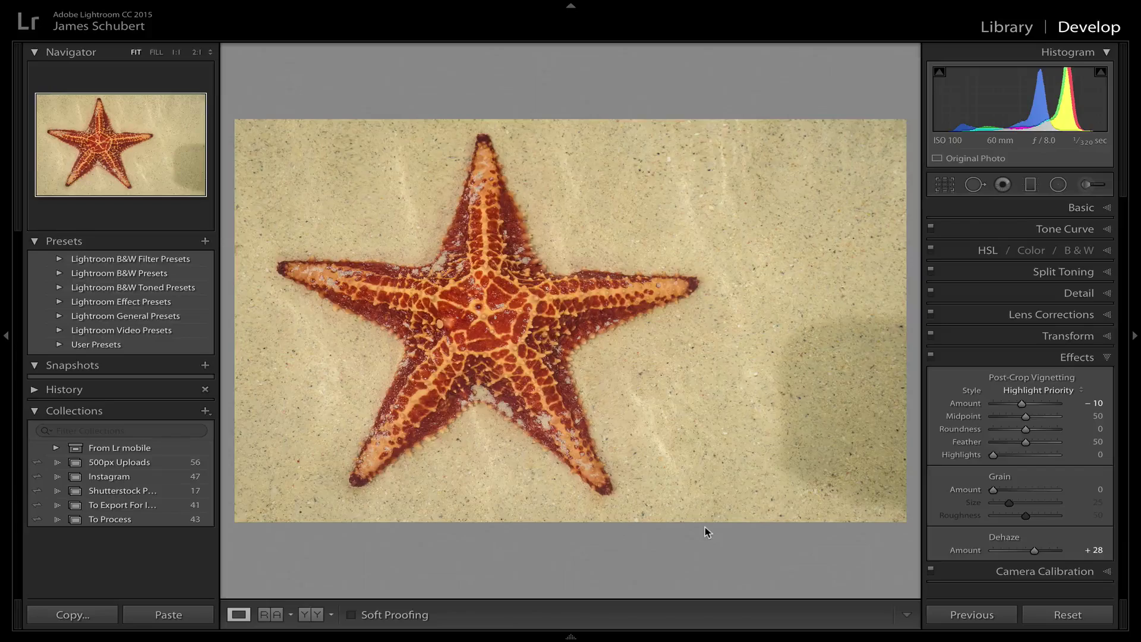
{"action": "key", "text": "backslash"}
{"action": "key", "text": "backslash"}
{"action": "key", "text": "backslash"}
{"action": "key", "text": "backslash"}
- Return to the Library grid and view the shadow-free edited starfish copy in Loupe view
{"action": "left_click", "coordinate": [996, 35]}
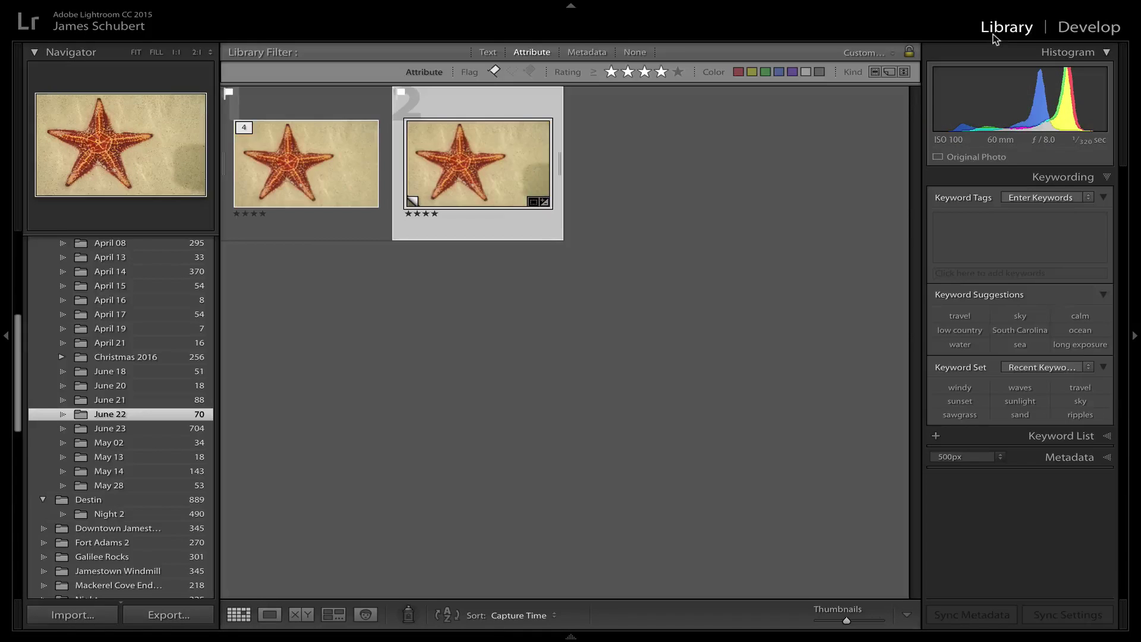
{"action": "double_click", "coordinate": [351, 182]}
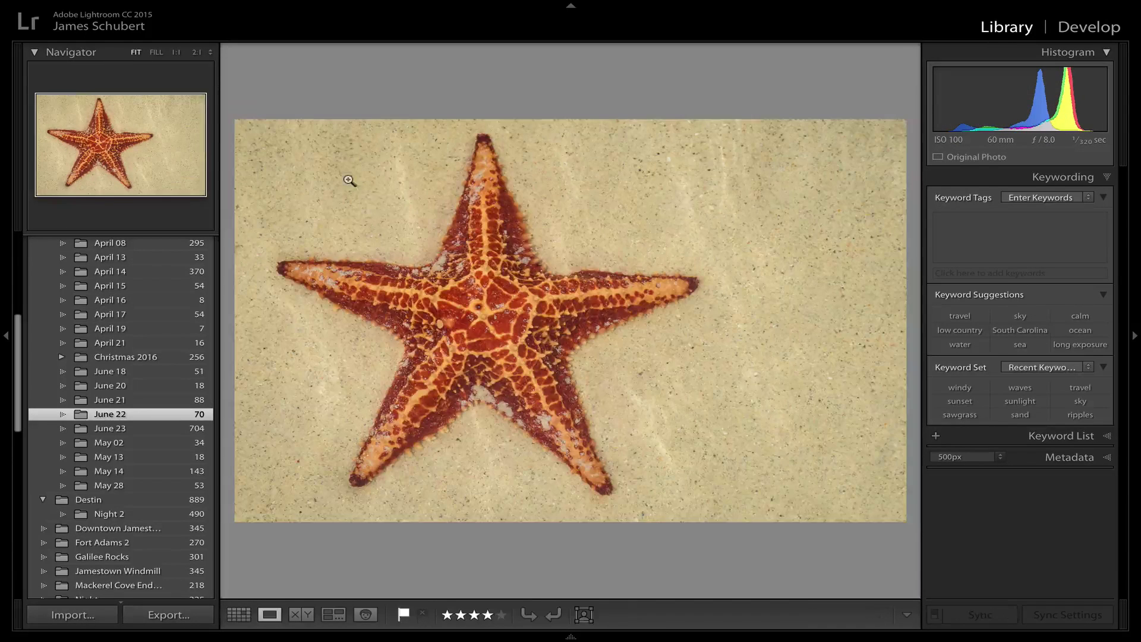